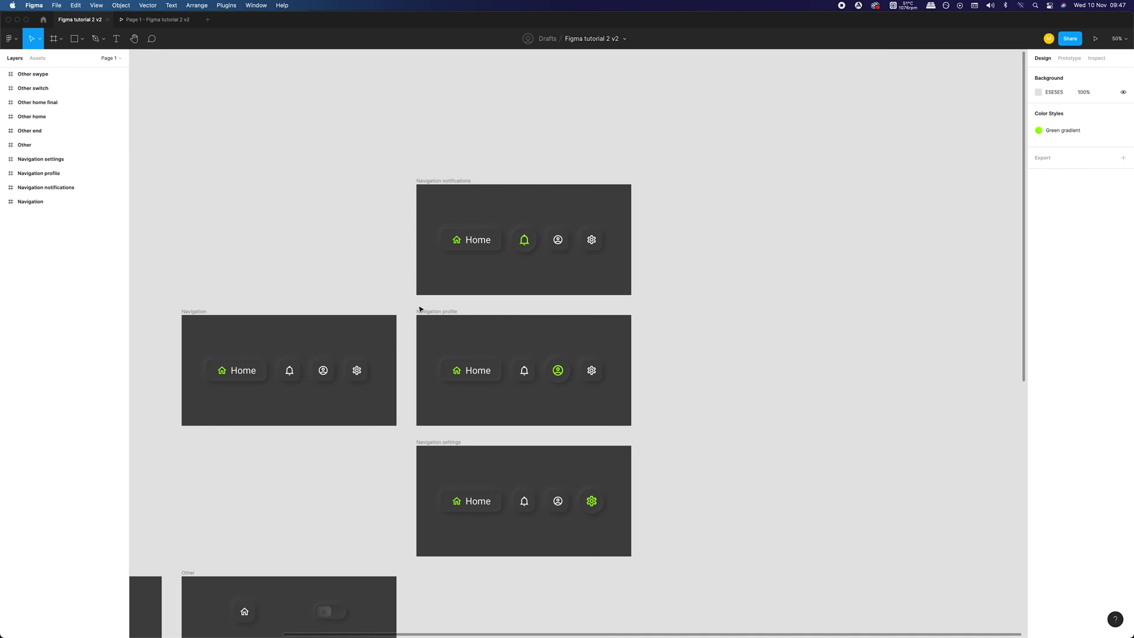
# - Preview the prototype presentation, then return to the design editor
pyautogui.click(1078, 61)
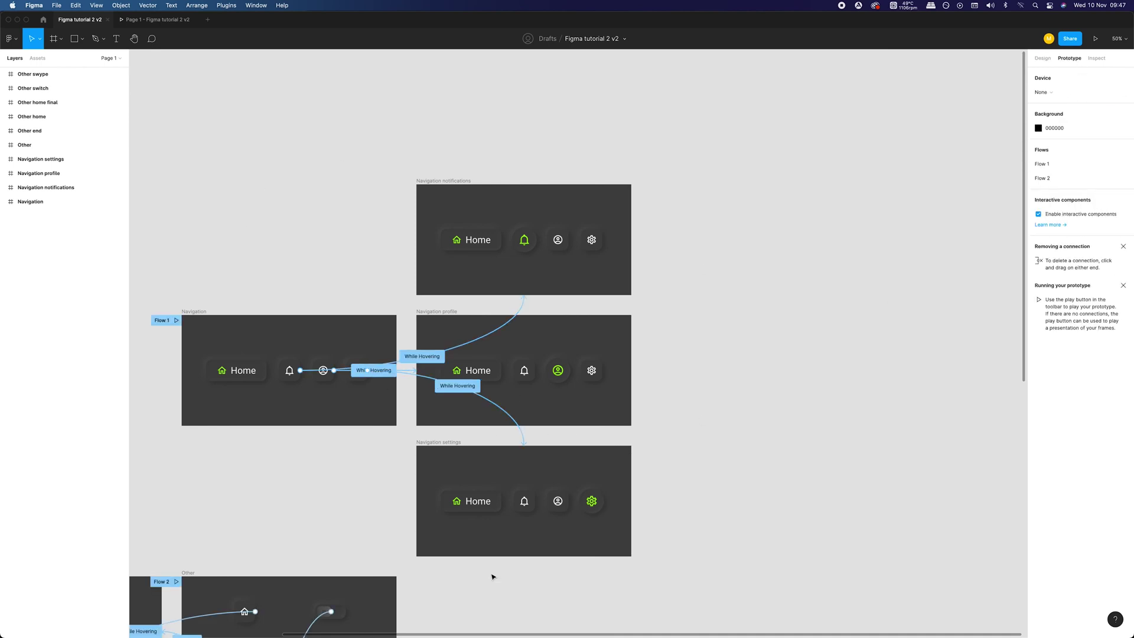
pyautogui.click(197, 26)
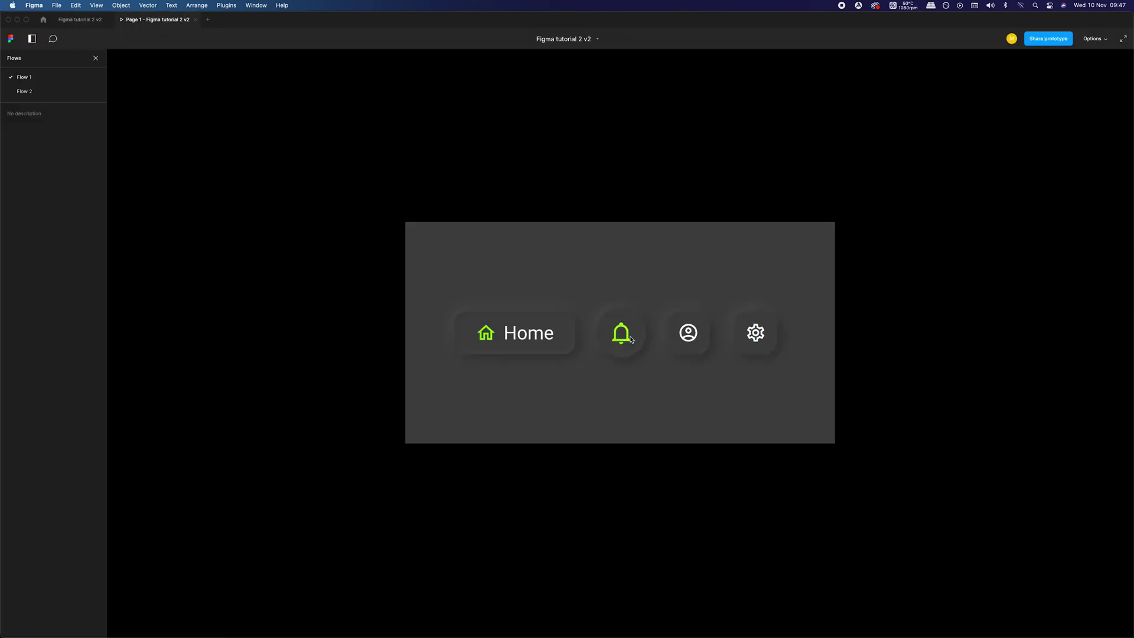
pyautogui.click(80, 20)
pyautogui.click(1039, 59)
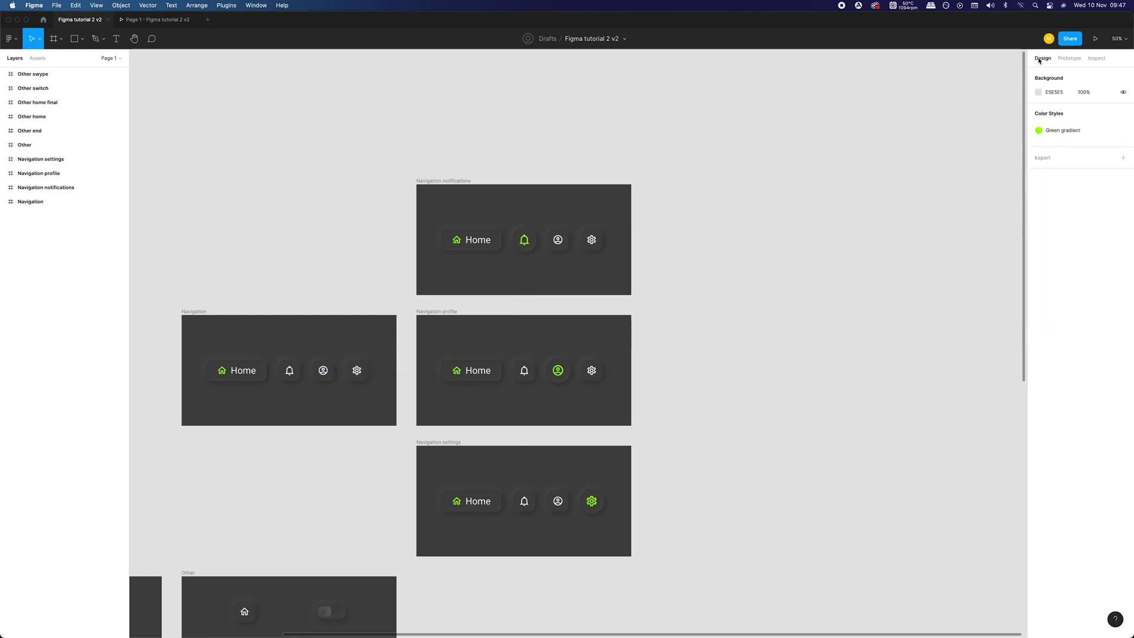
# - At 100% zoom, copy the bell with its Rectangle 5 tile and paste it right of the frames
pyautogui.hscroll(3, 683, 392)
pyautogui.hotkey('shift', '0')
pyautogui.click(331, 394)
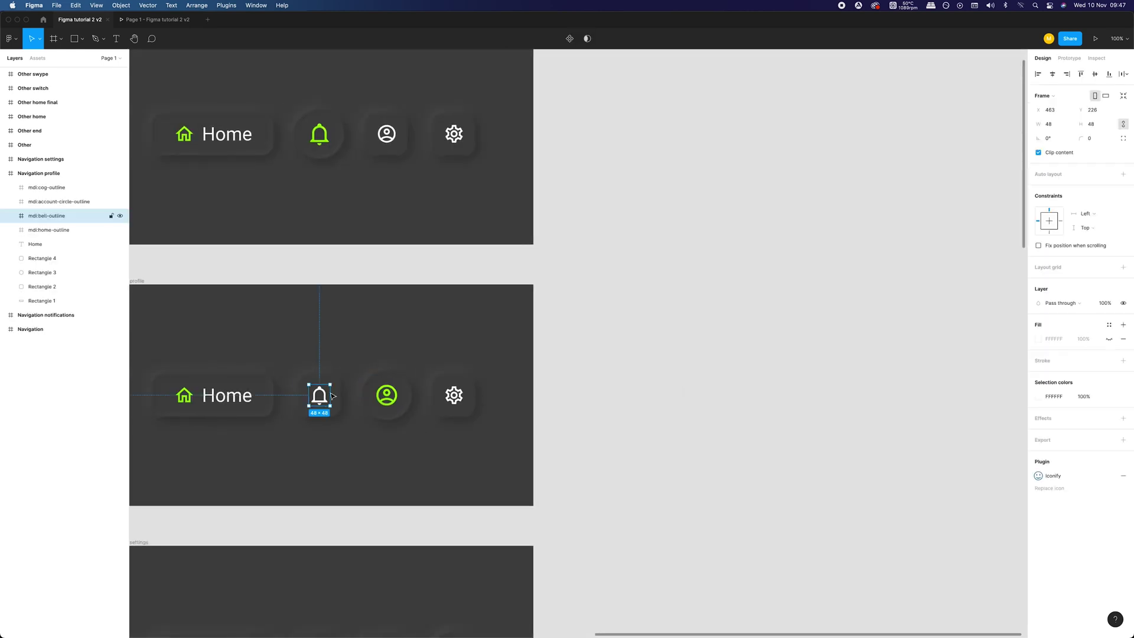
pyautogui.moveTo(294, 367); pyautogui.dragTo(339, 433)
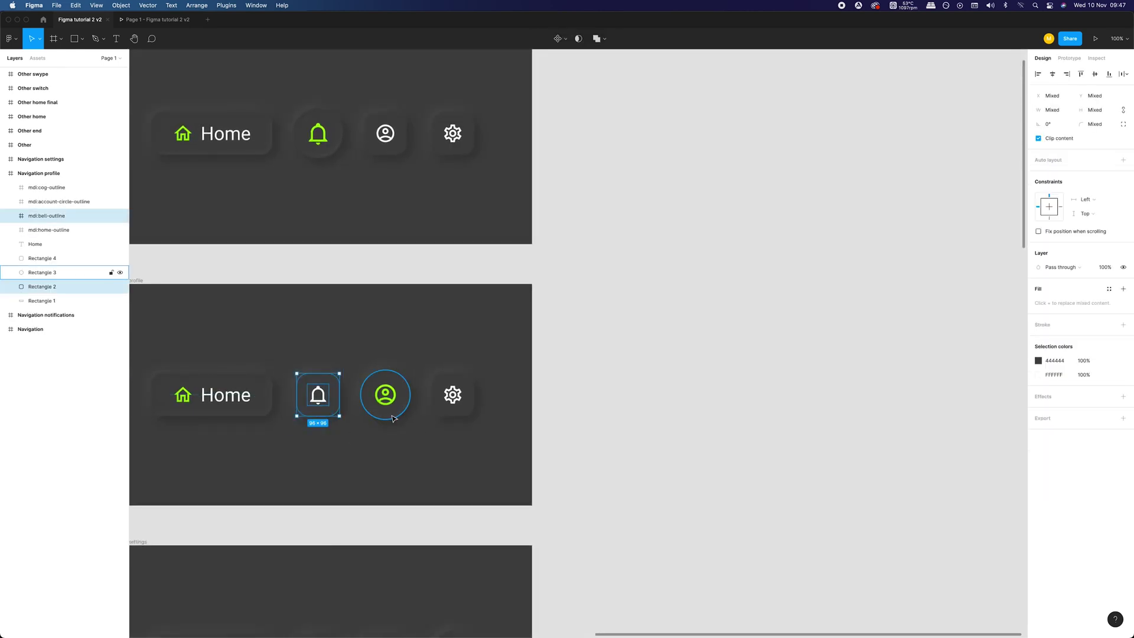
pyautogui.press('cmd+c')
pyautogui.click(678, 362)
pyautogui.press('cmd+v')
pyautogui.moveTo(317, 394); pyautogui.dragTo(731, 390)
pyautogui.click(709, 439)
pyautogui.hscroll(3, 708, 440)
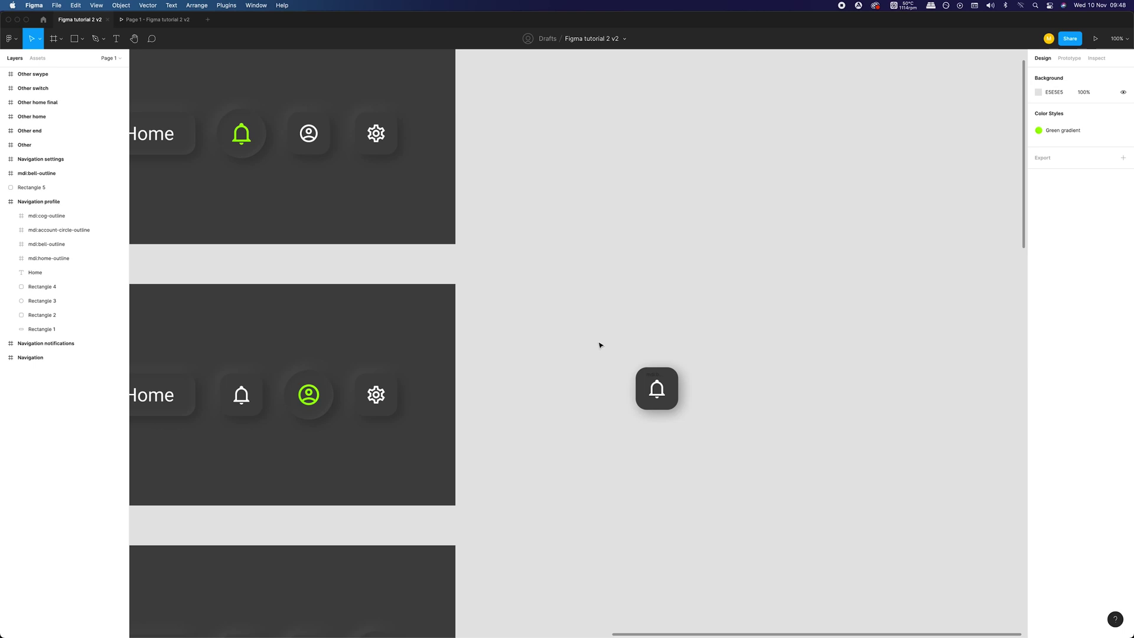
# - Group the bell copy and its tile into Group 1
pyautogui.moveTo(599, 345); pyautogui.dragTo(751, 457)
pyautogui.rightClick(53, 175)
pyautogui.click(118, 258)
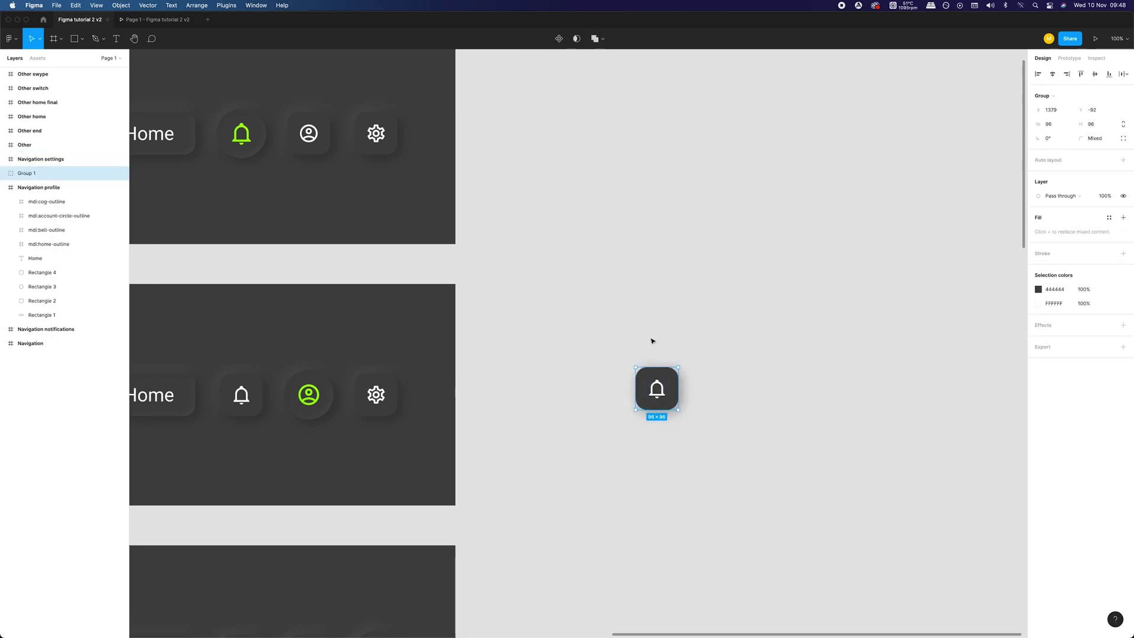
pyautogui.click(3, 173)
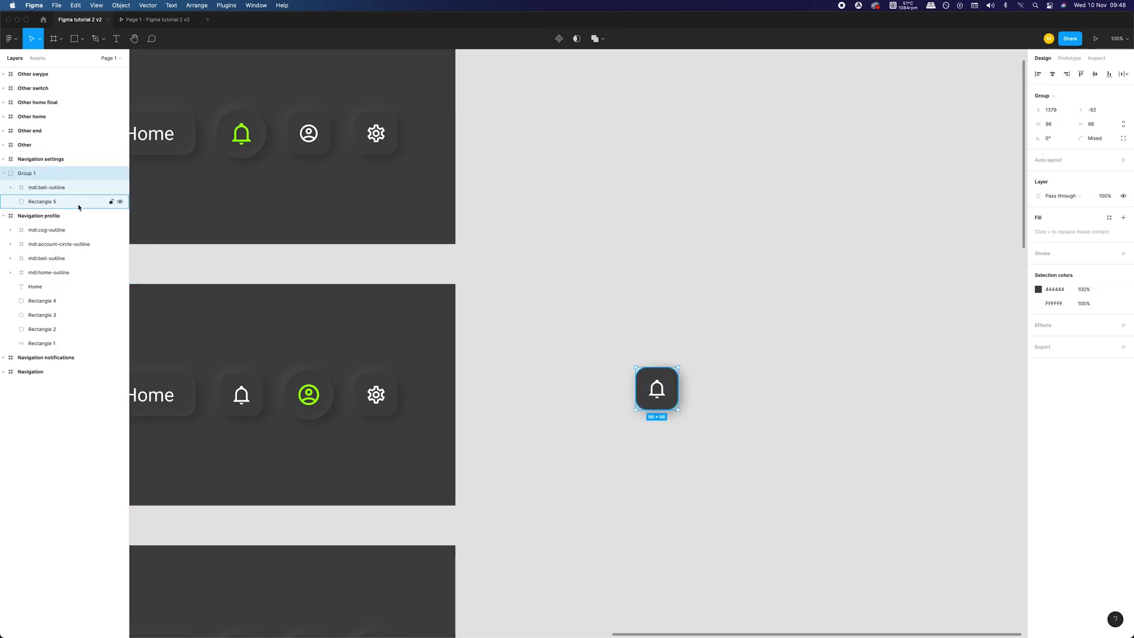
pyautogui.click(324, 409)
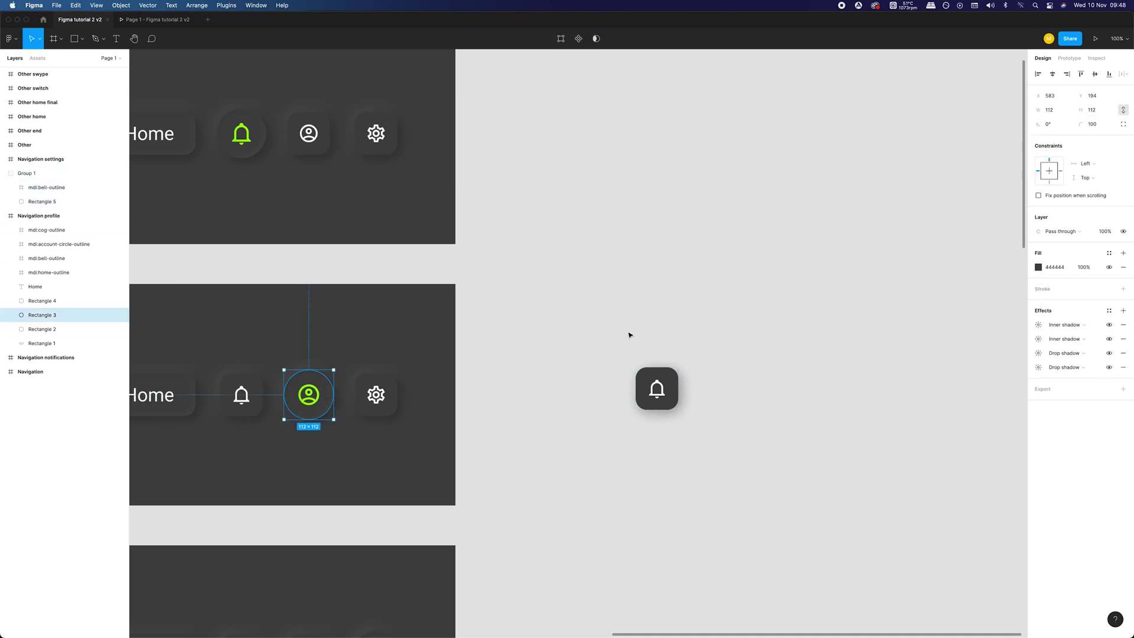
pyautogui.hscroll(2, 625, 336)
pyautogui.click(611, 380)
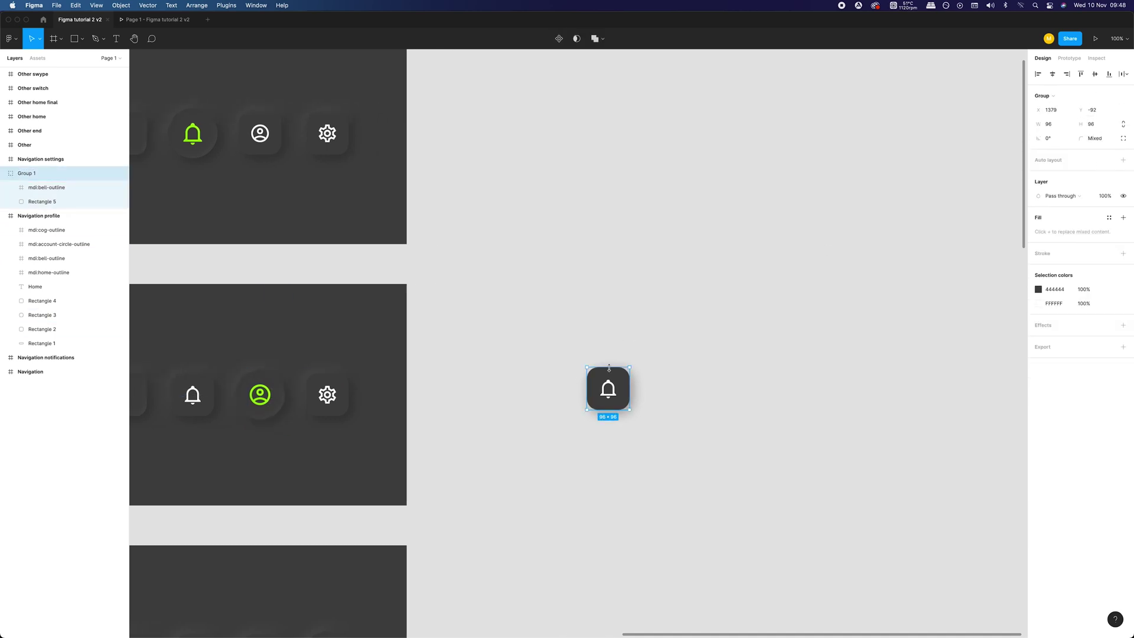
# - Draw a 112×112 rectangle over the bell button
pyautogui.click(81, 40)
pyautogui.click(76, 59)
pyautogui.moveTo(576, 337); pyautogui.dragTo(639, 388)
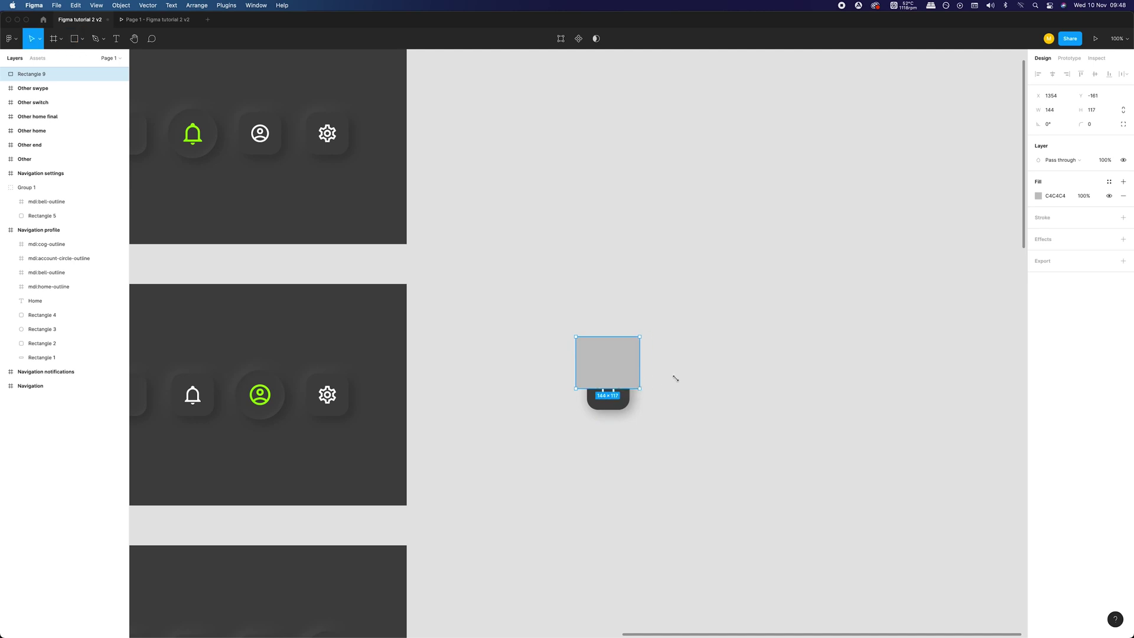
pyautogui.write('112')
pyautogui.click(1063, 112)
pyautogui.write('112')
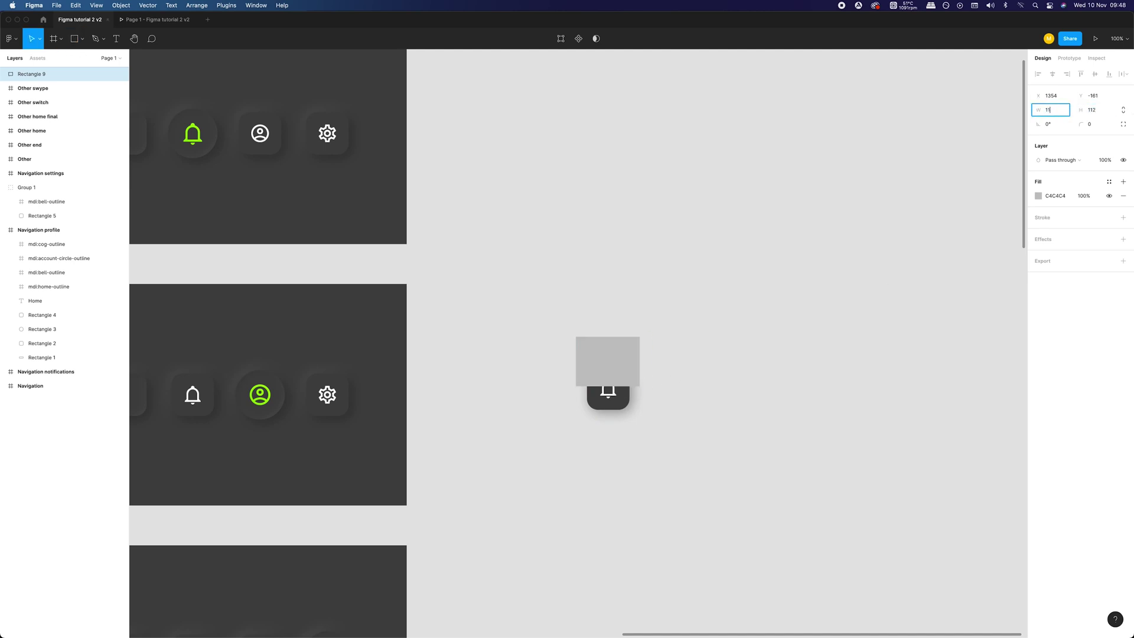
pyautogui.press('Return')
pyautogui.moveTo(598, 361); pyautogui.dragTo(605, 388)
# - Move Rectangle 9 into Group 1 beneath Rectangle 5
pyautogui.moveTo(35, 74); pyautogui.dragTo(64, 226)
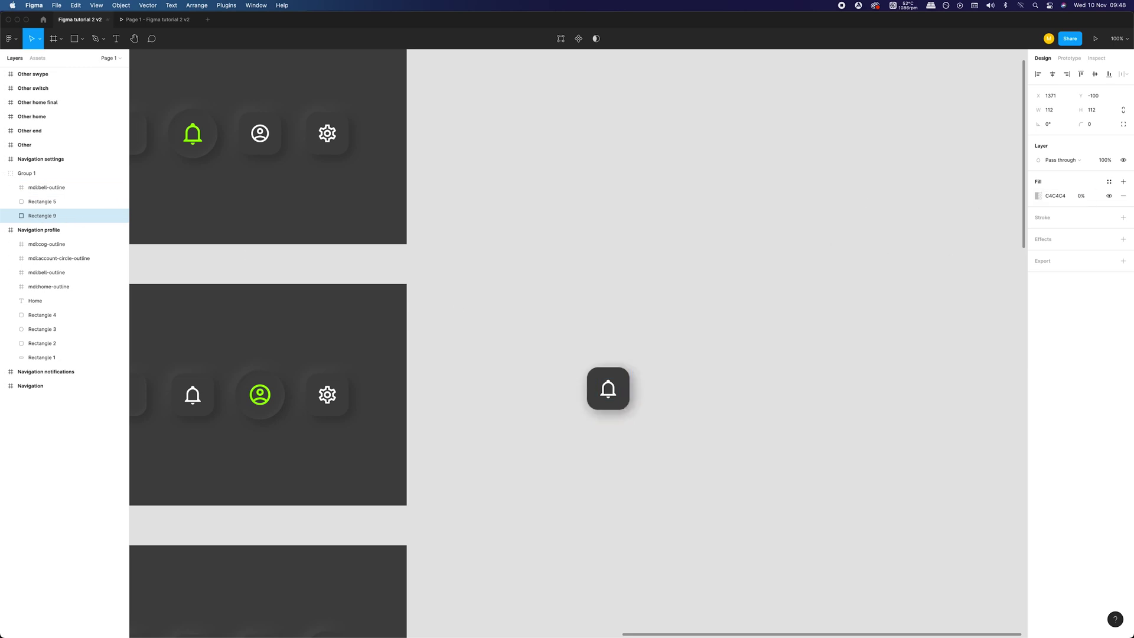
pyautogui.click(623, 415)
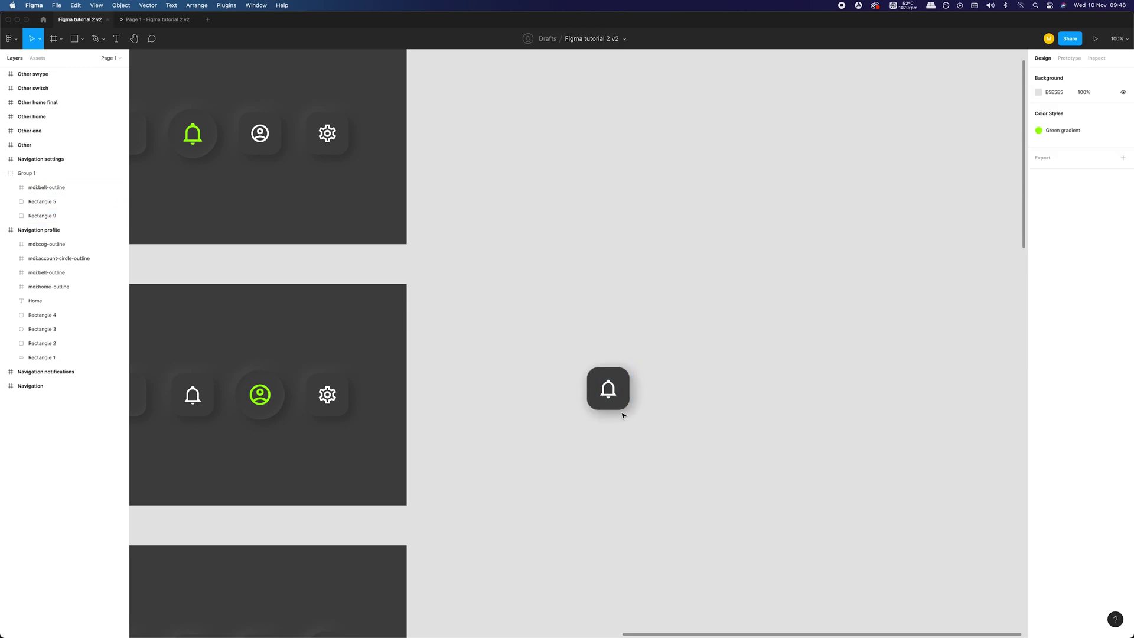
pyautogui.click(54, 204)
pyautogui.click(37, 189)
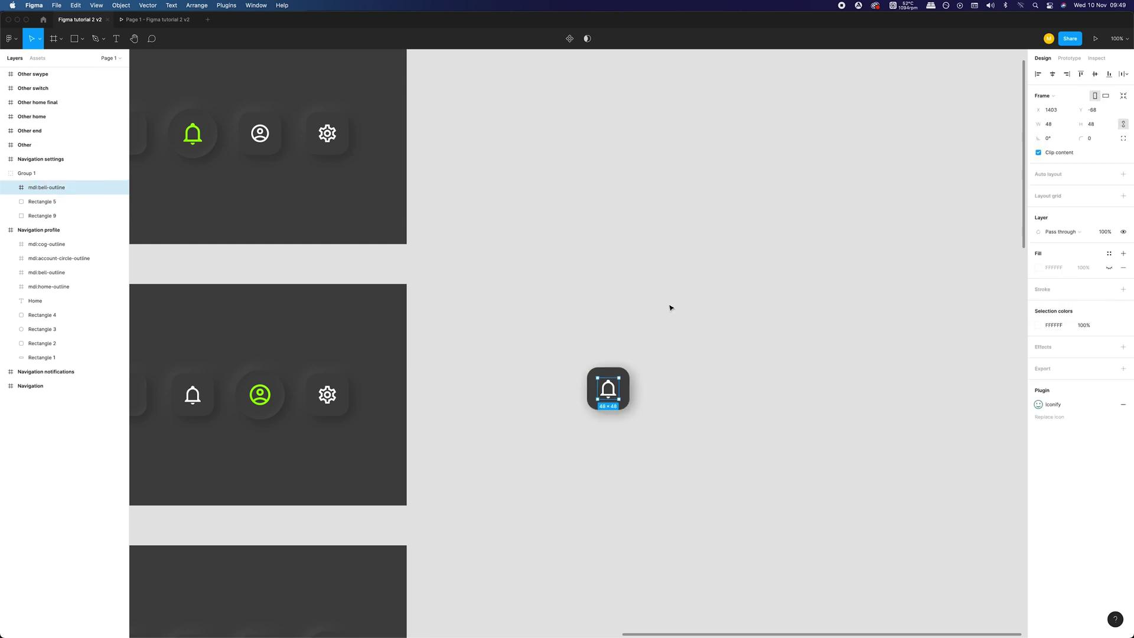
pyautogui.hscroll(3, 670, 308)
# - Rename Group 1 'notification button', Rectangle 5 'base' and Rectangle 9 'bounding box'
pyautogui.click(36, 174)
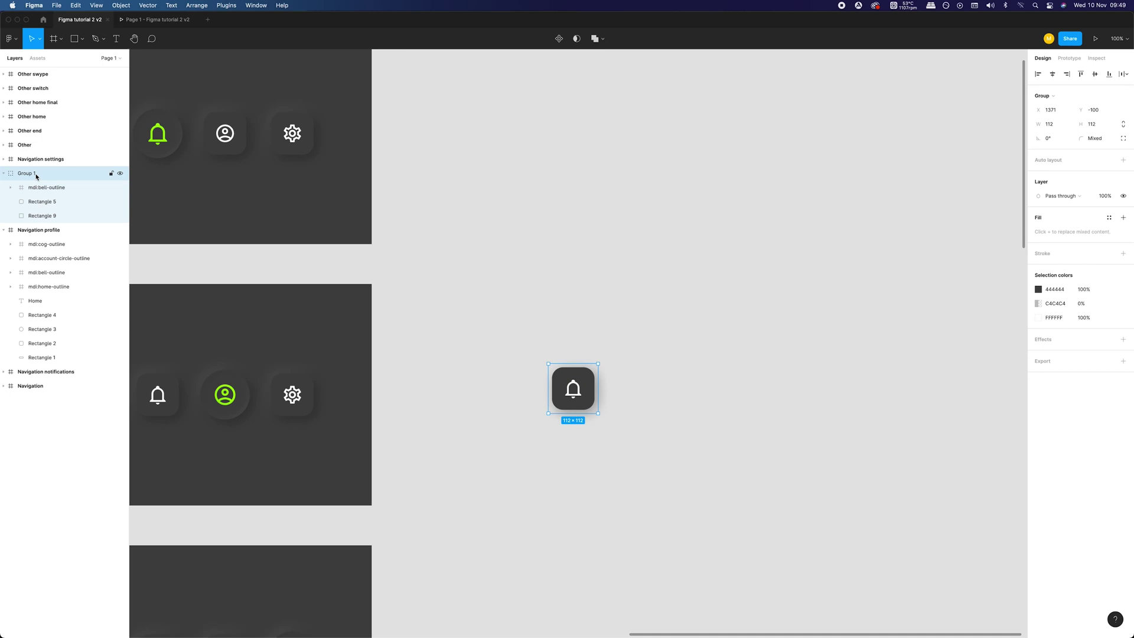
pyautogui.doubleClick(34, 174)
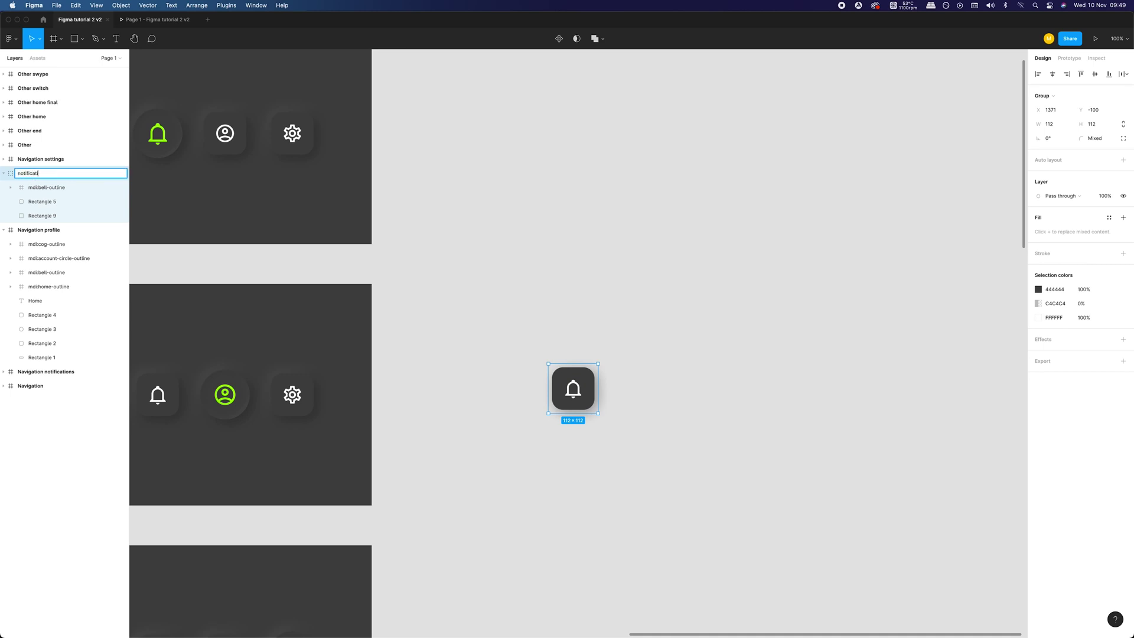
pyautogui.press('Return')
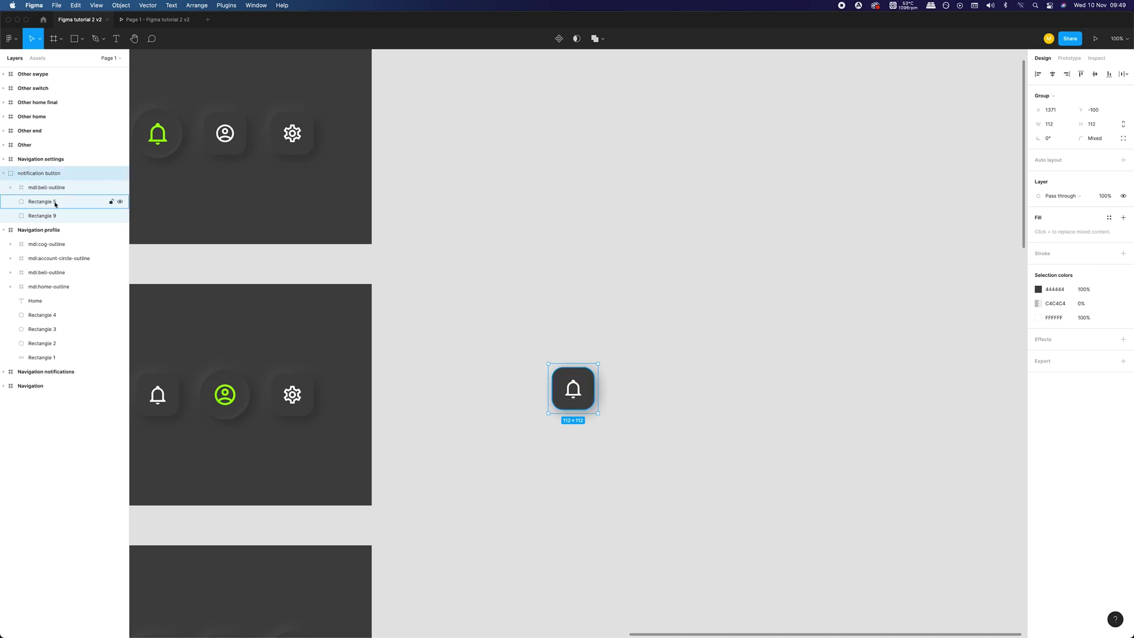
pyautogui.click(53, 201)
pyautogui.doubleClick(54, 202)
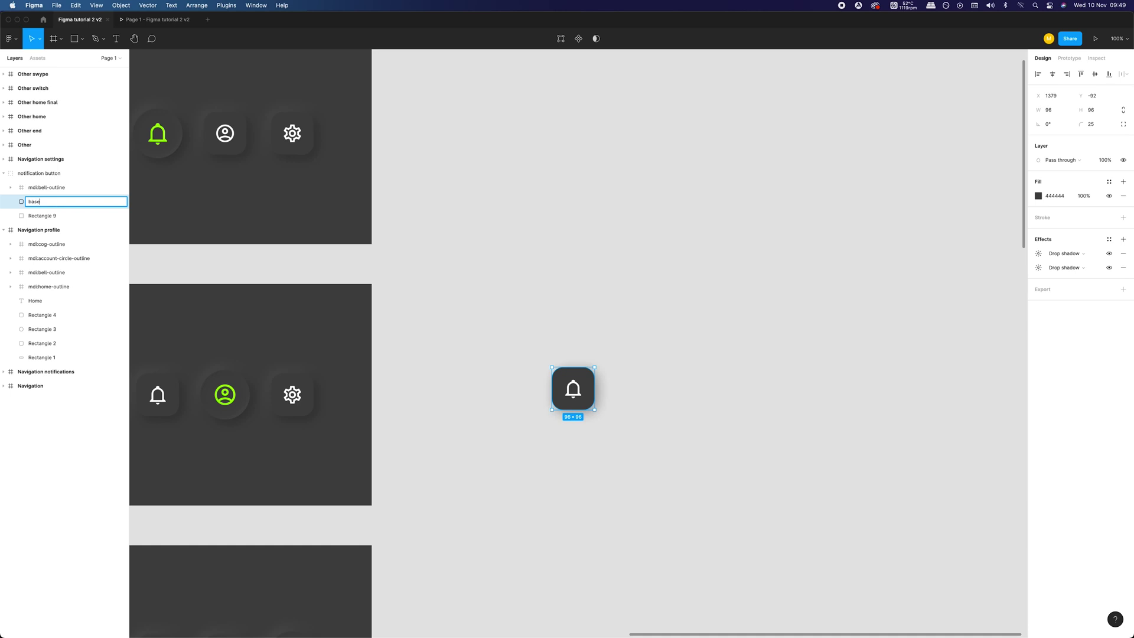
pyautogui.write('base')
pyautogui.press('Return')
pyautogui.doubleClick(43, 216)
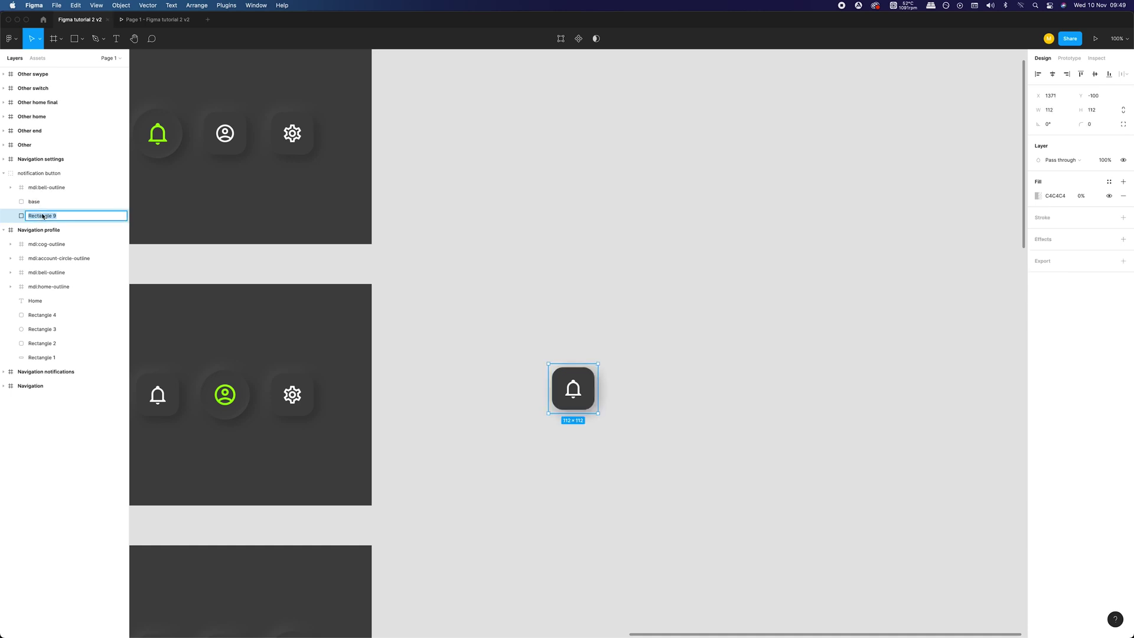
pyautogui.write('bounding box')
pyautogui.press('Return')
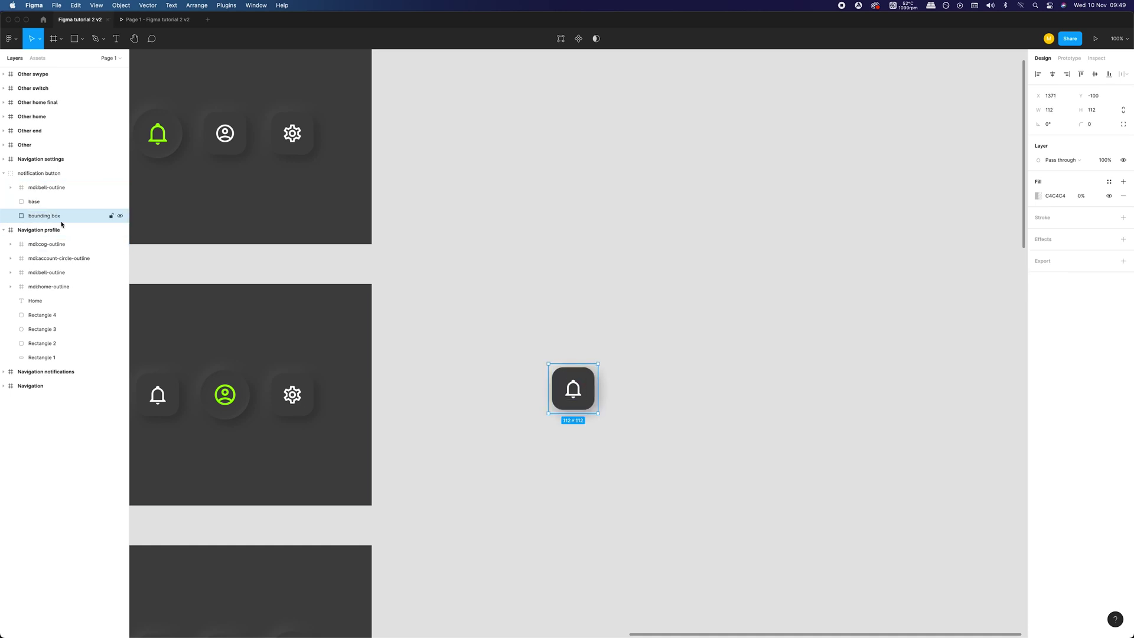
# - Inspect the bell icon frame's layers and reselect the notification button group
pyautogui.click(50, 187)
pyautogui.click(11, 187)
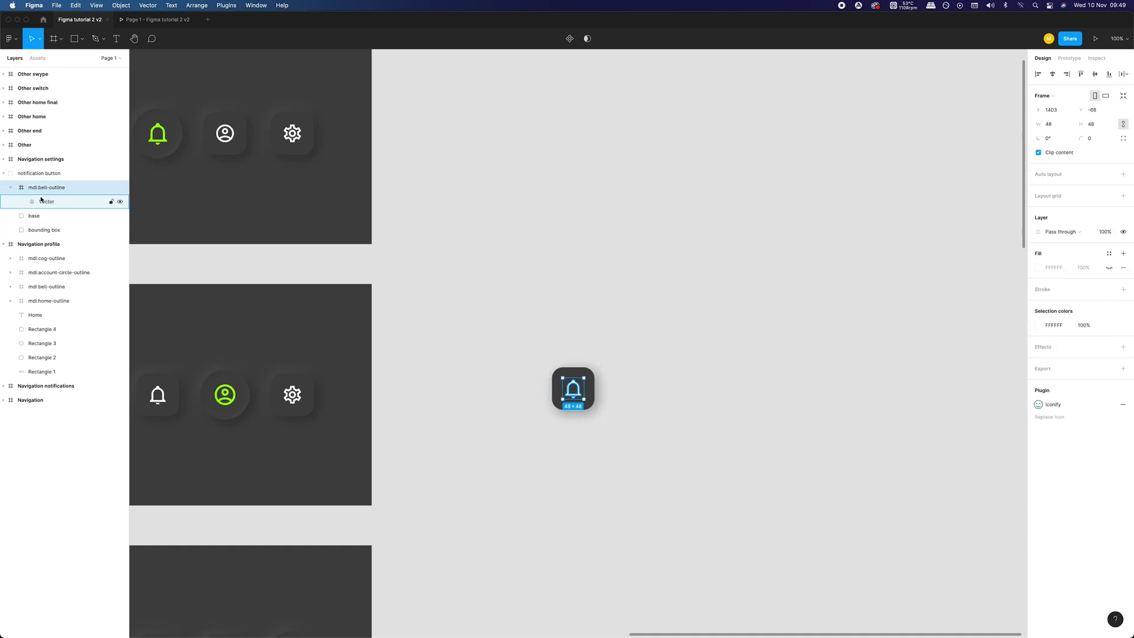
pyautogui.click(11, 187)
pyautogui.click(47, 173)
pyautogui.click(77, 188)
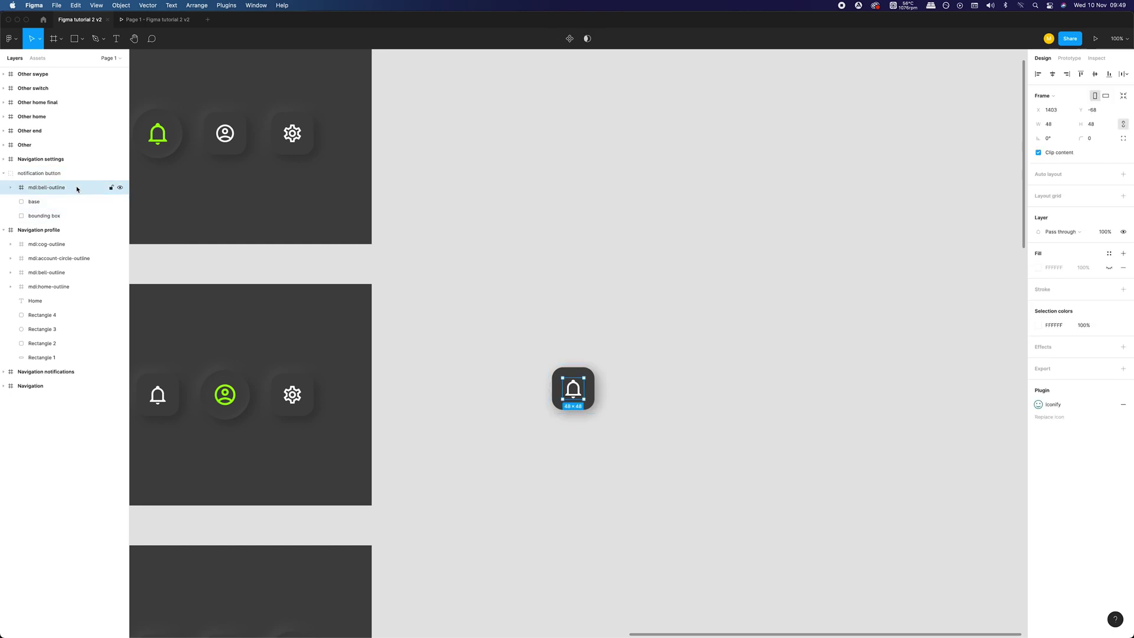
pyautogui.click(571, 385)
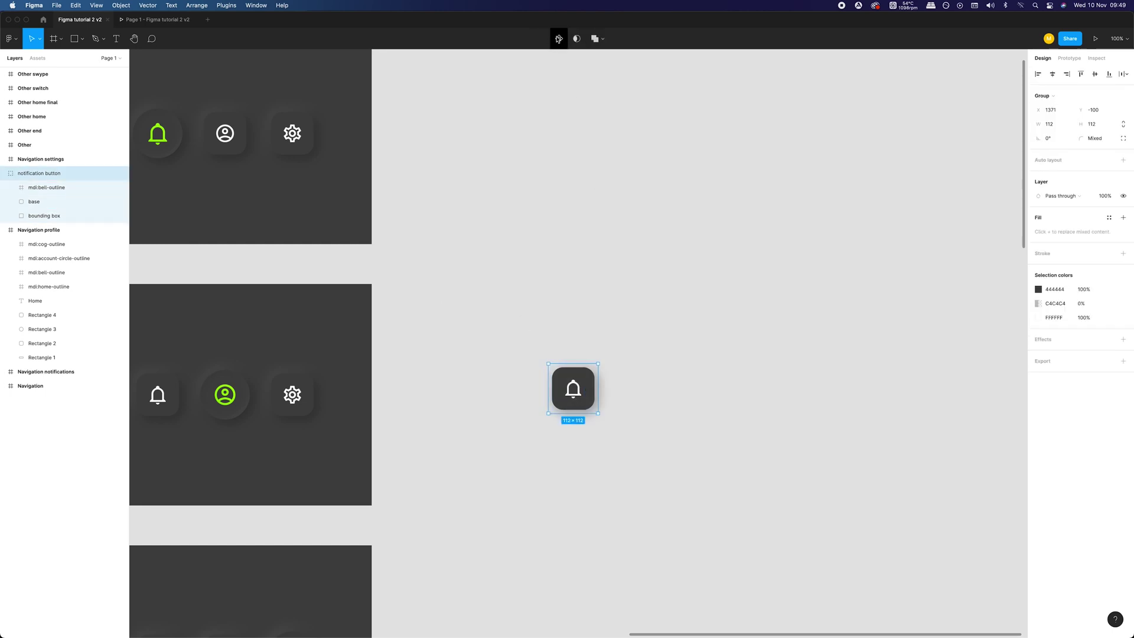
# - Make the notification button a component, try a Scale constraint on the bell, and undo the test stretch
pyautogui.click(558, 39)
pyautogui.click(638, 379)
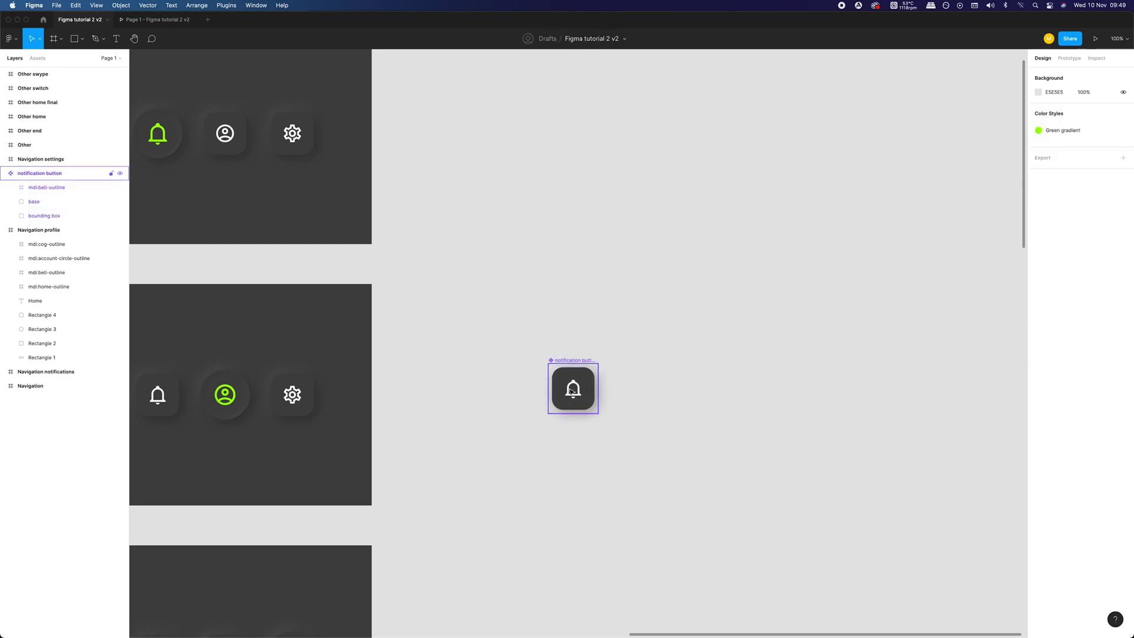
pyautogui.click(576, 369)
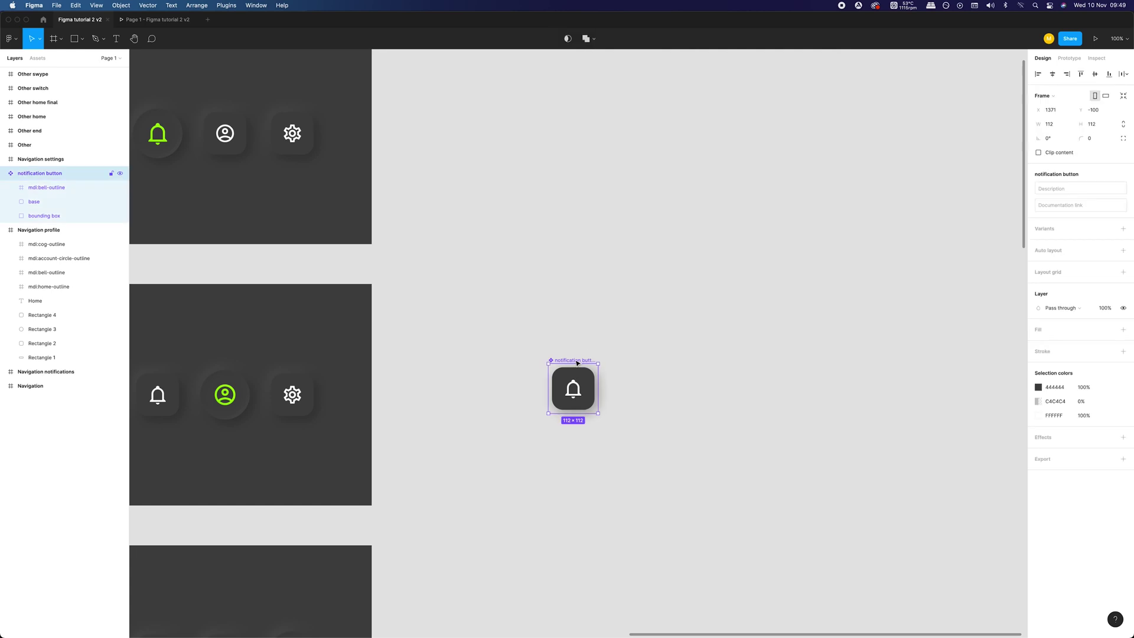
pyautogui.click(73, 189)
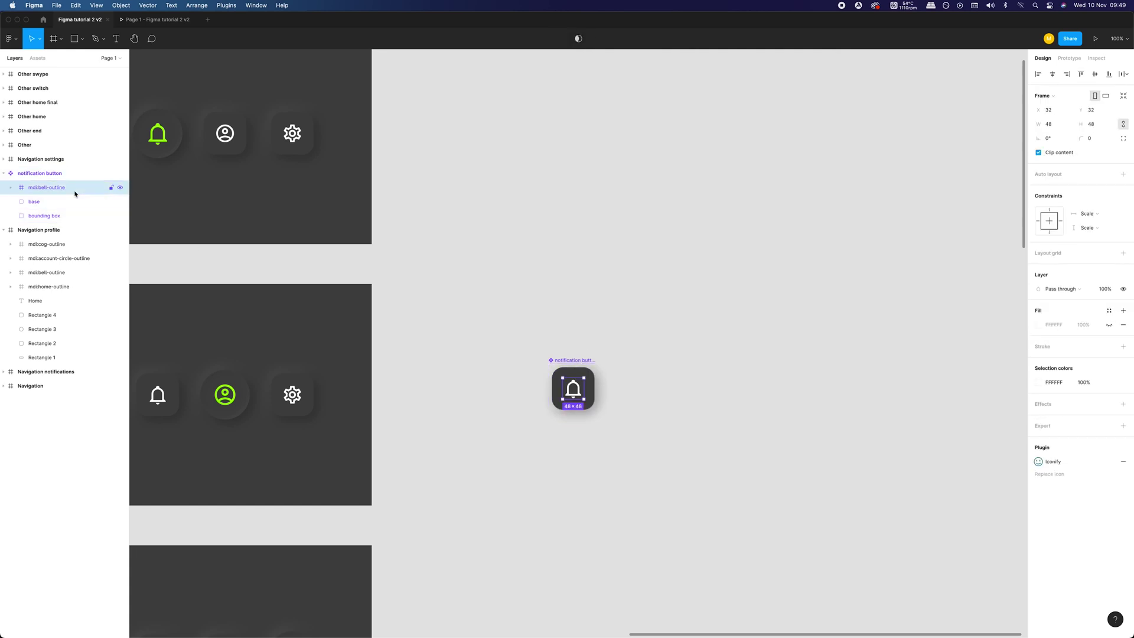
pyautogui.click(1104, 218)
pyautogui.press('Escape')
pyautogui.click(586, 366)
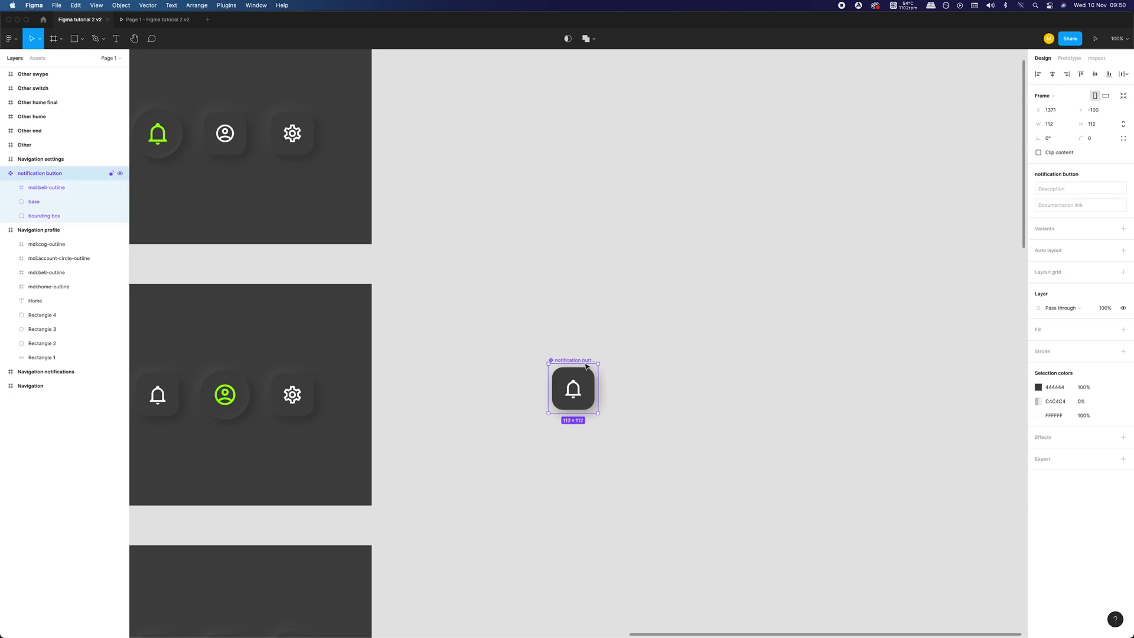
pyautogui.moveTo(598, 382); pyautogui.dragTo(705, 387)
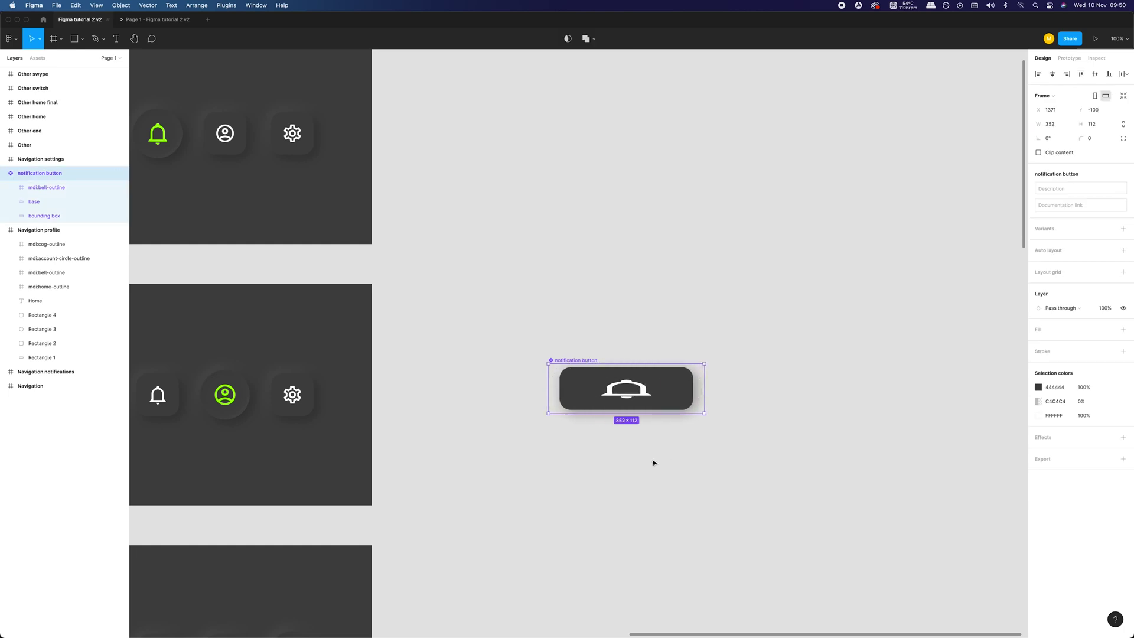
pyautogui.press('super+z')
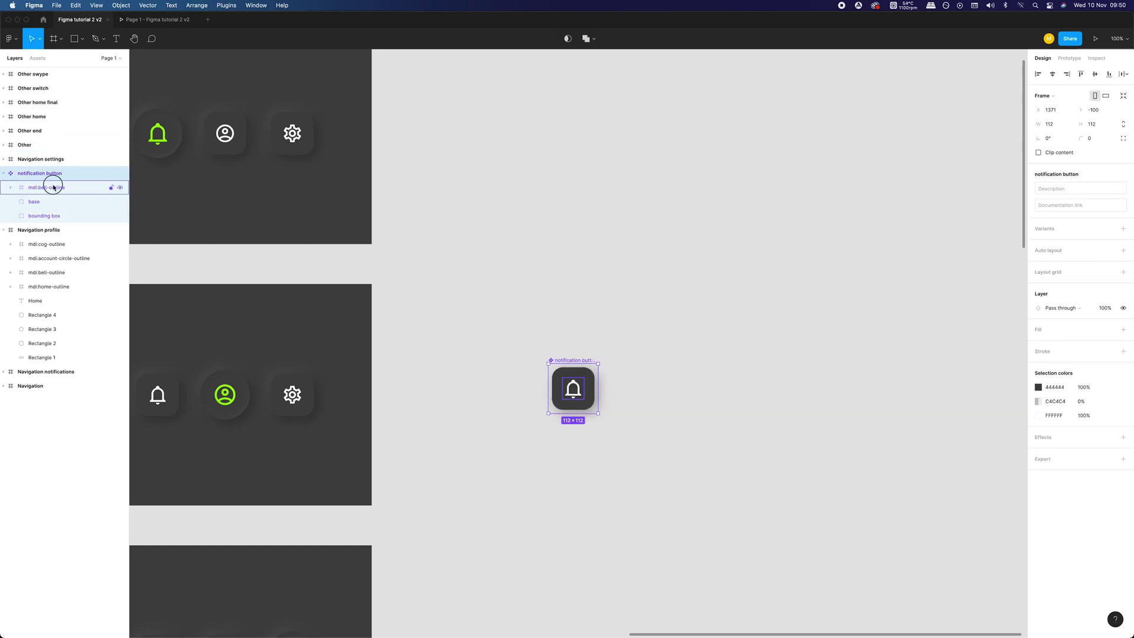
# - Set the bell's constraints to Left and Right and Top and Bottom, then test-stretch the button
pyautogui.click(70, 187)
pyautogui.click(1102, 214)
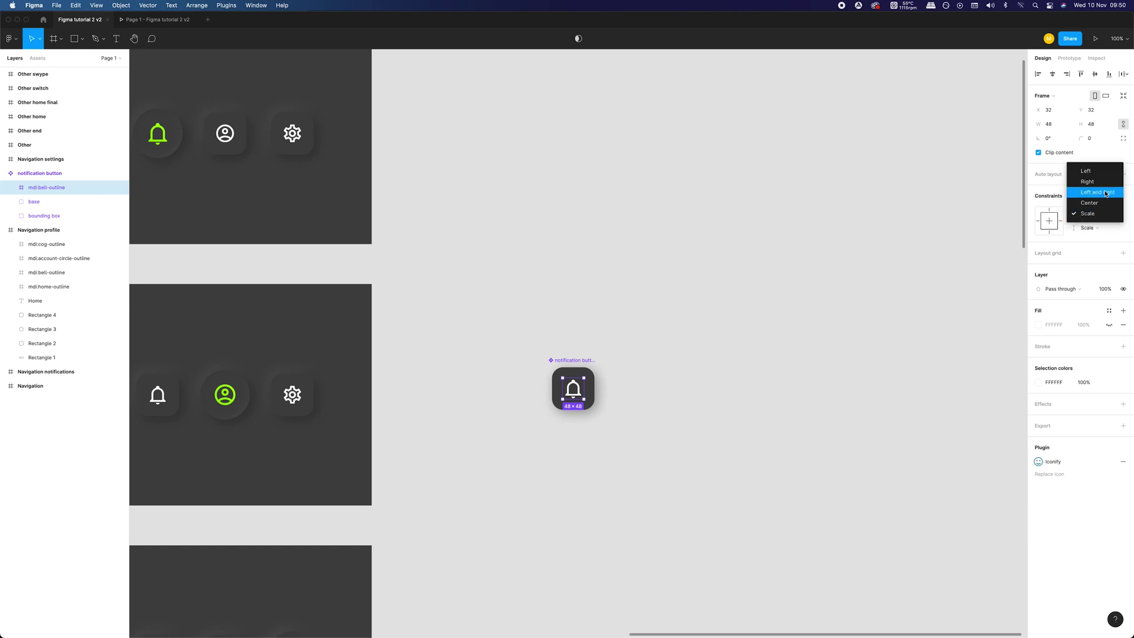
pyautogui.click(1097, 193)
pyautogui.click(1097, 229)
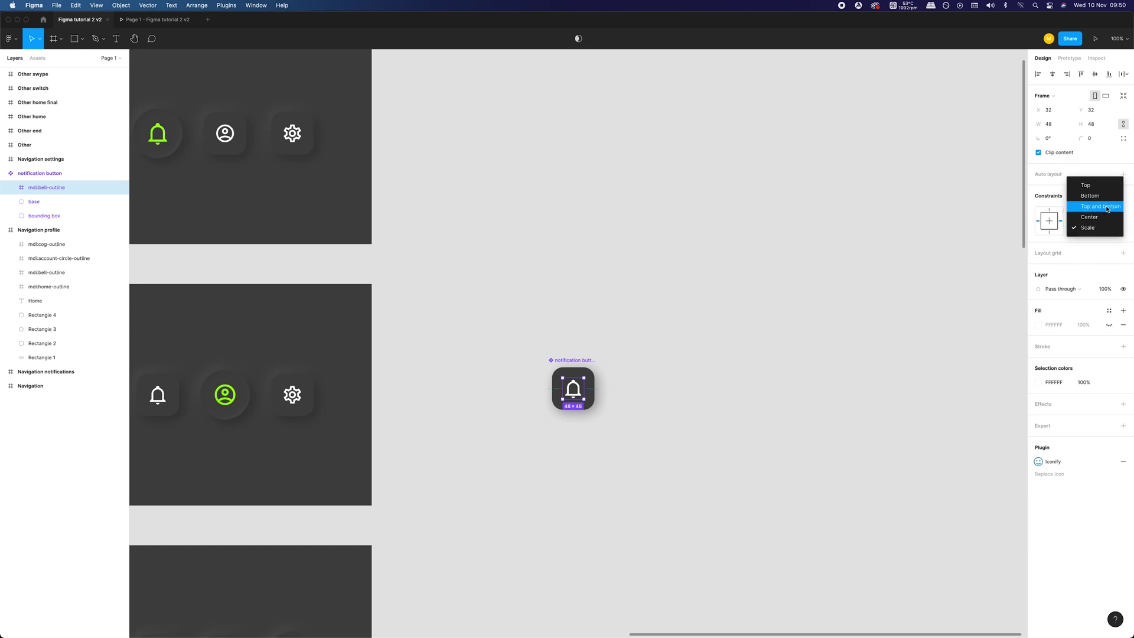
pyautogui.click(1107, 207)
pyautogui.click(612, 392)
pyautogui.click(583, 372)
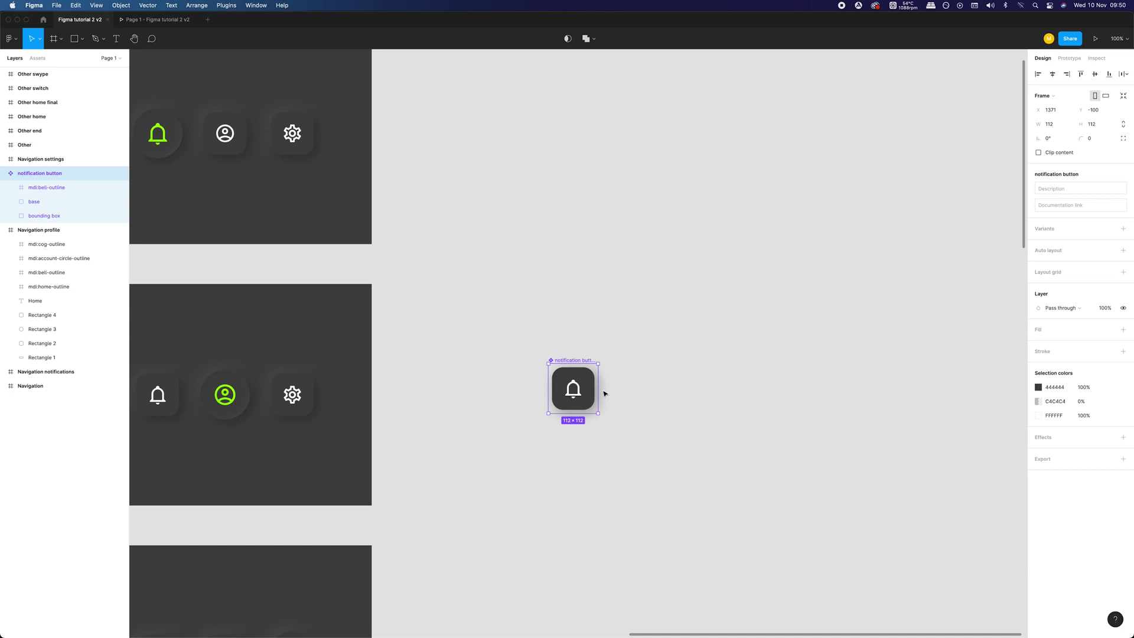
pyautogui.moveTo(599, 389)
pyautogui.mouseDown()
pyautogui.moveTo(678, 392)
pyautogui.moveTo(598, 391)
pyautogui.mouseUp()
# - Set the bell's constraints to Center both ways and enlarge the button to confirm it stays centred
pyautogui.click(97, 188)
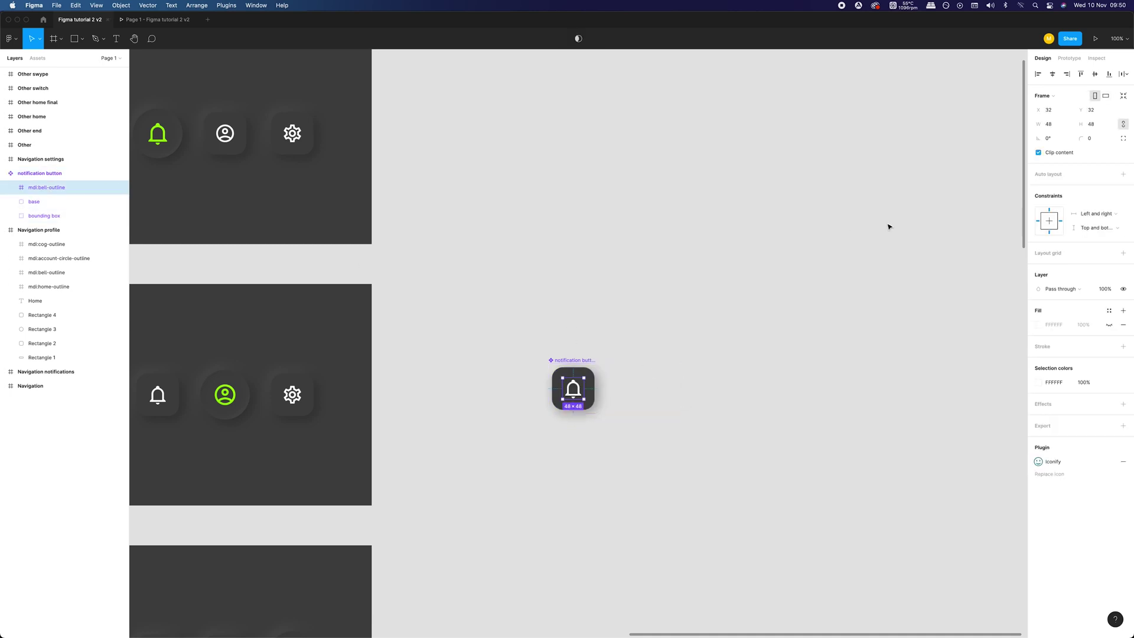
pyautogui.click(1095, 216)
pyautogui.click(1096, 229)
pyautogui.click(1095, 229)
pyautogui.click(1099, 243)
pyautogui.click(729, 392)
pyautogui.click(576, 389)
pyautogui.moveTo(598, 387); pyautogui.dragTo(670, 495)
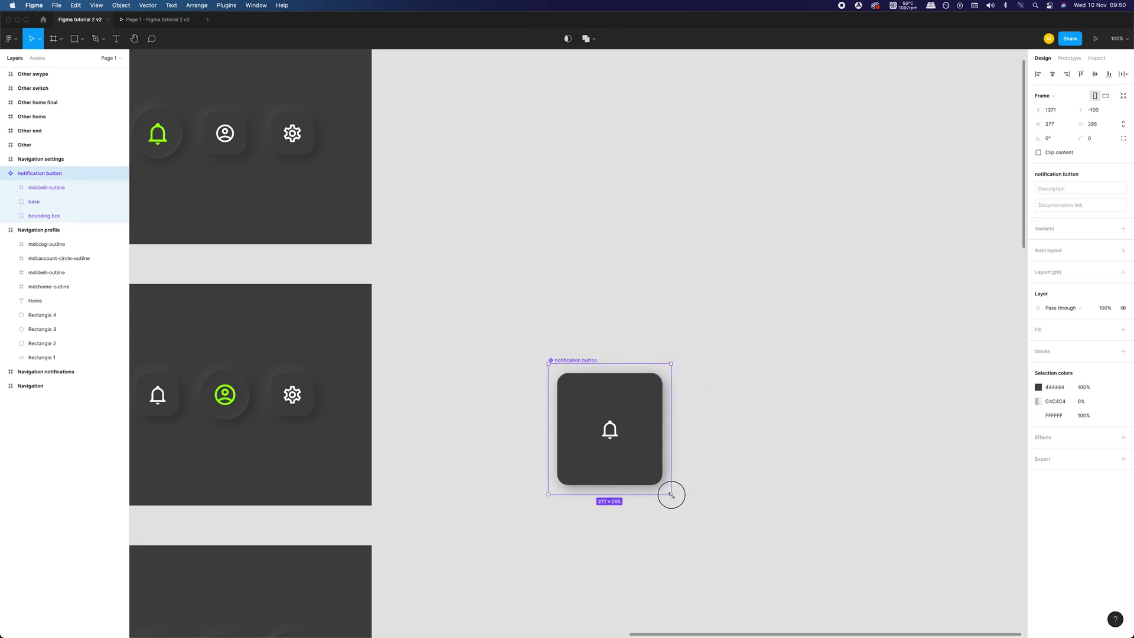
pyautogui.click(762, 516)
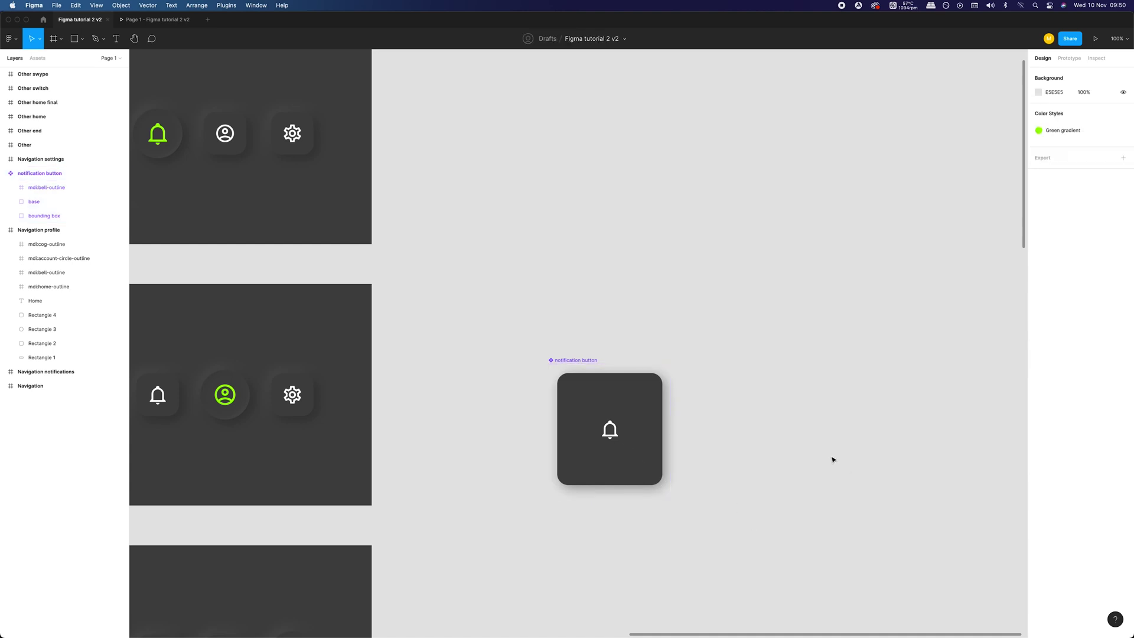
# - Undo the test resize, check the bell's constraint, and add Variant2 to the notification button component
pyautogui.press('super+z')
pyautogui.press('super+z')
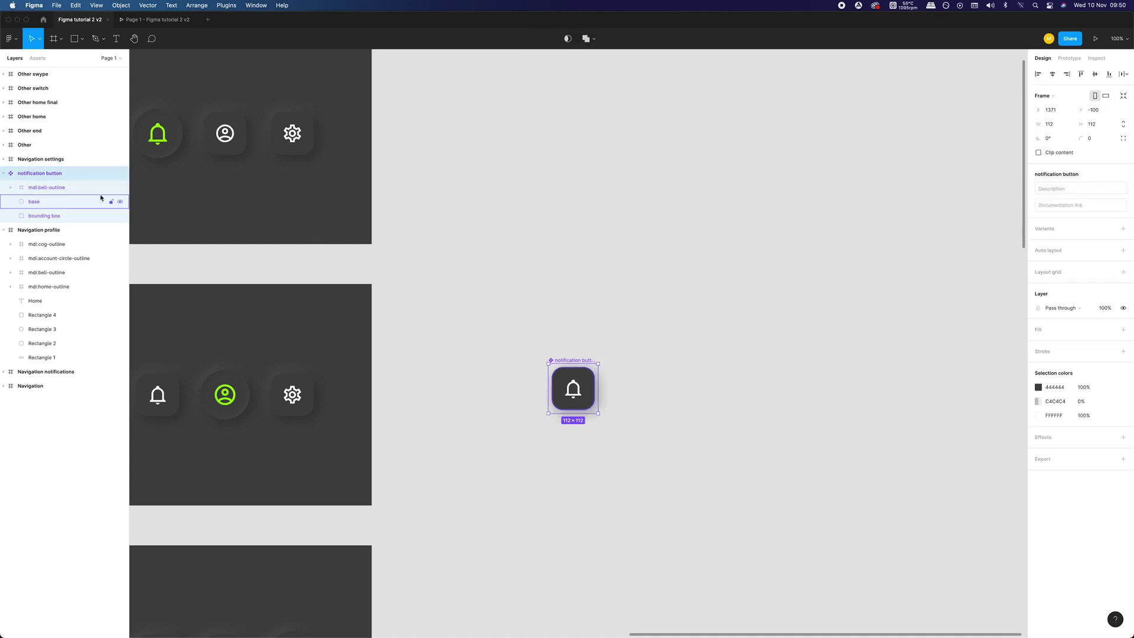
pyautogui.doubleClick(573, 387)
pyautogui.click(1108, 222)
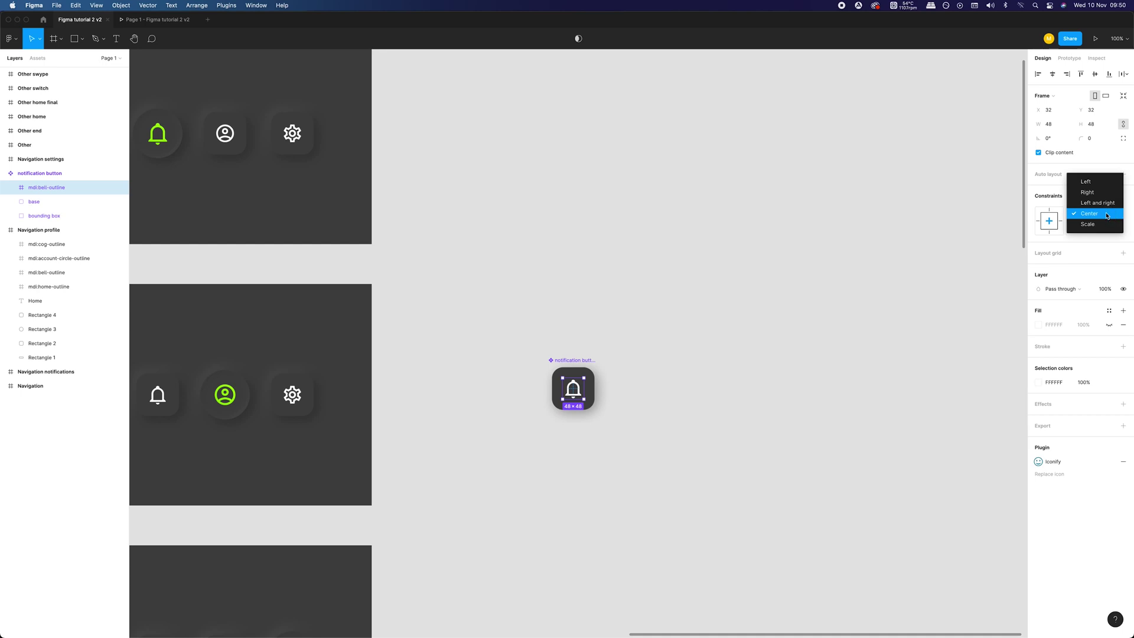
pyautogui.click(666, 420)
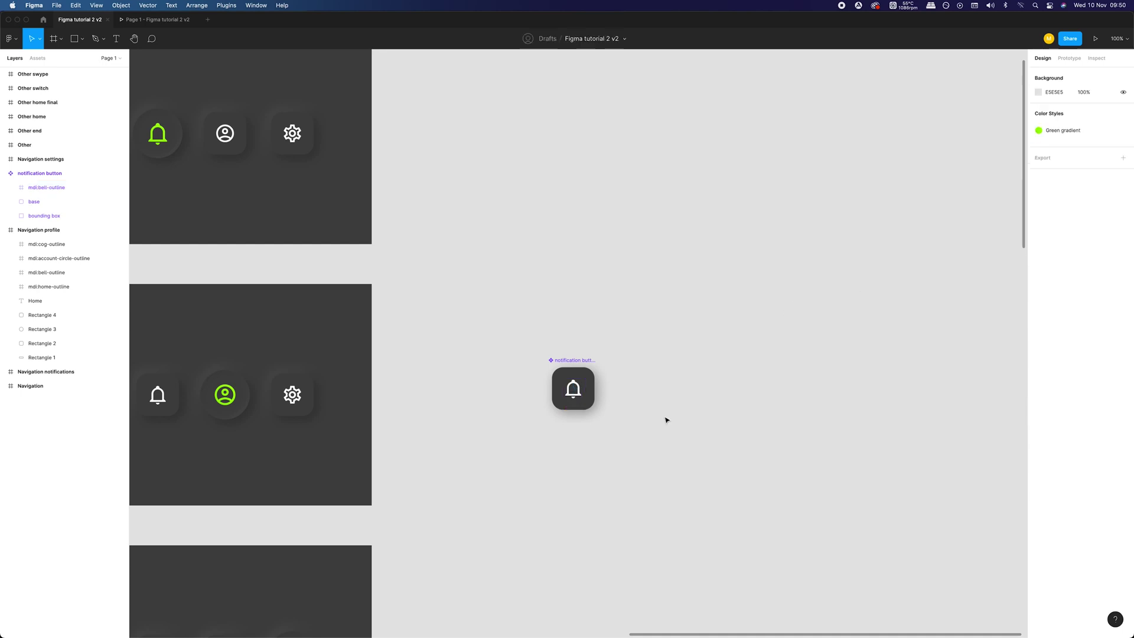
pyautogui.click(63, 178)
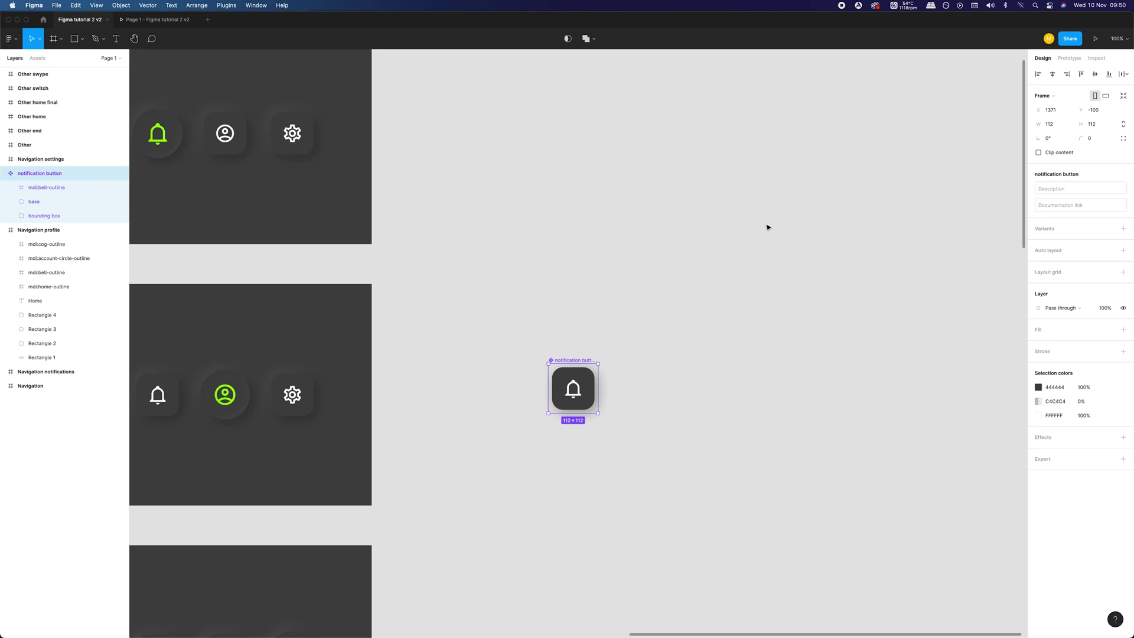
pyautogui.click(1123, 229)
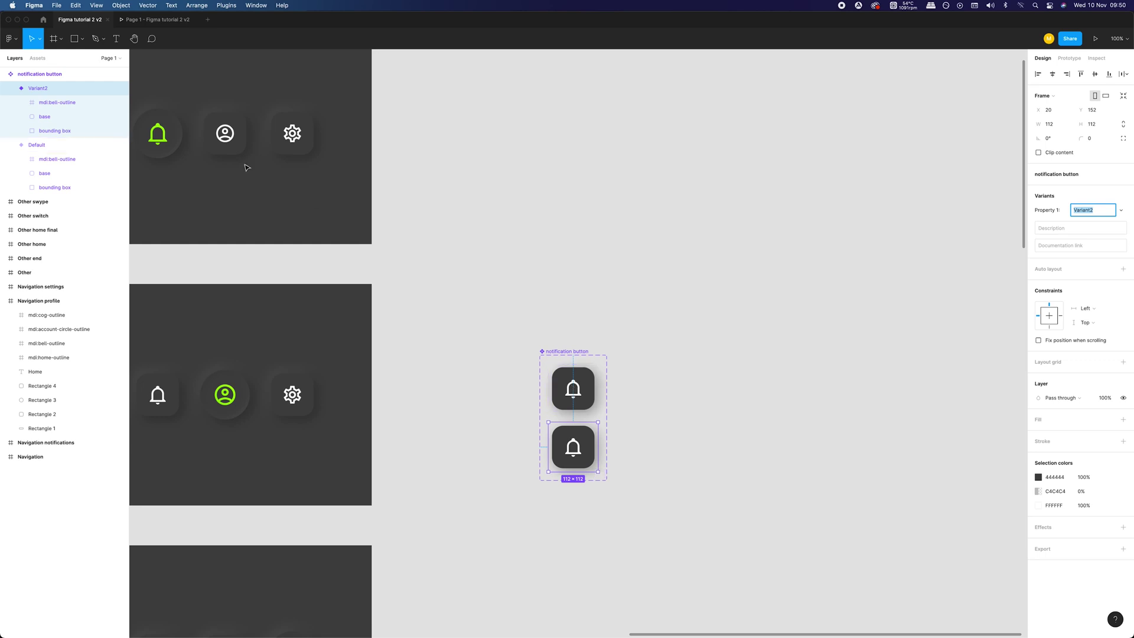
# - Rename the variants State=Default and State=Hoover, then check the State values list
pyautogui.click(52, 145)
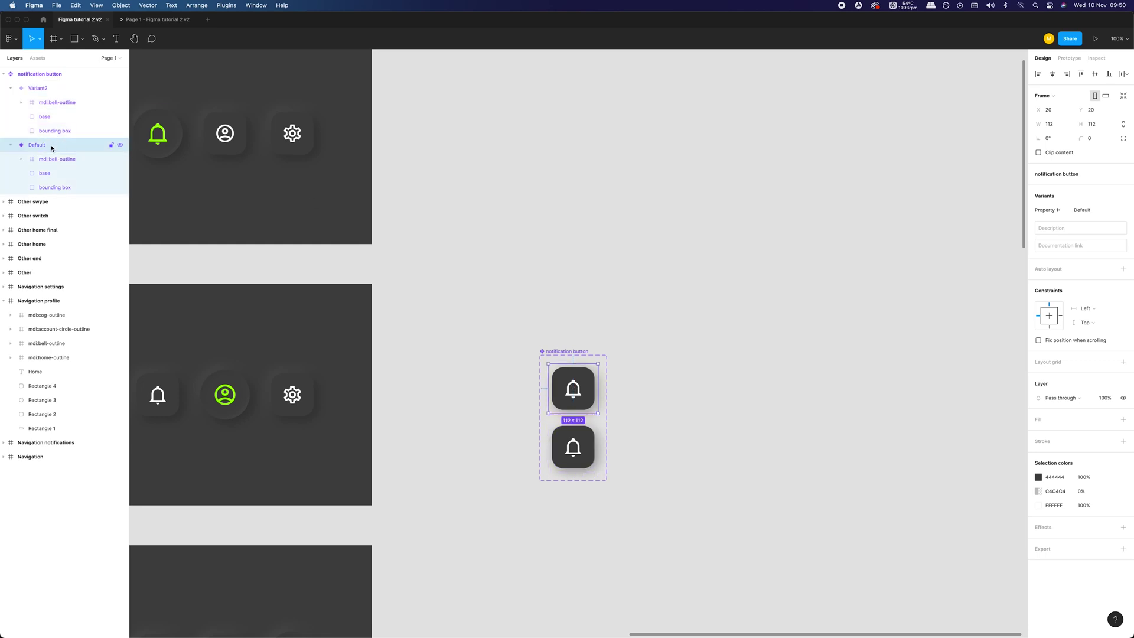
pyautogui.doubleClick(44, 147)
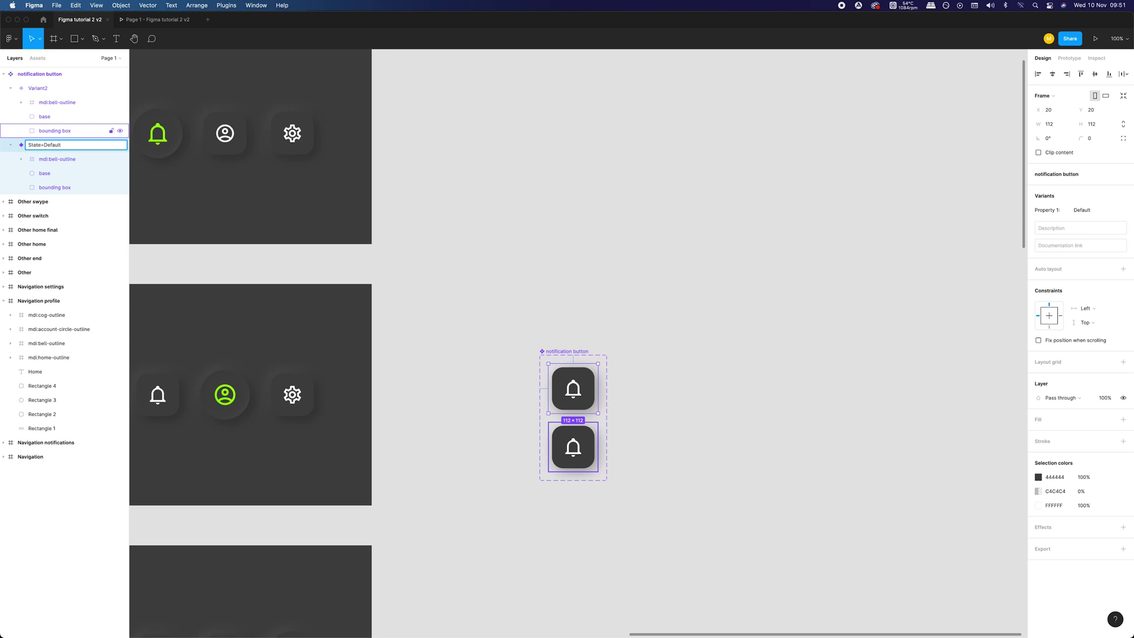
pyautogui.press('Return')
pyautogui.click(547, 458)
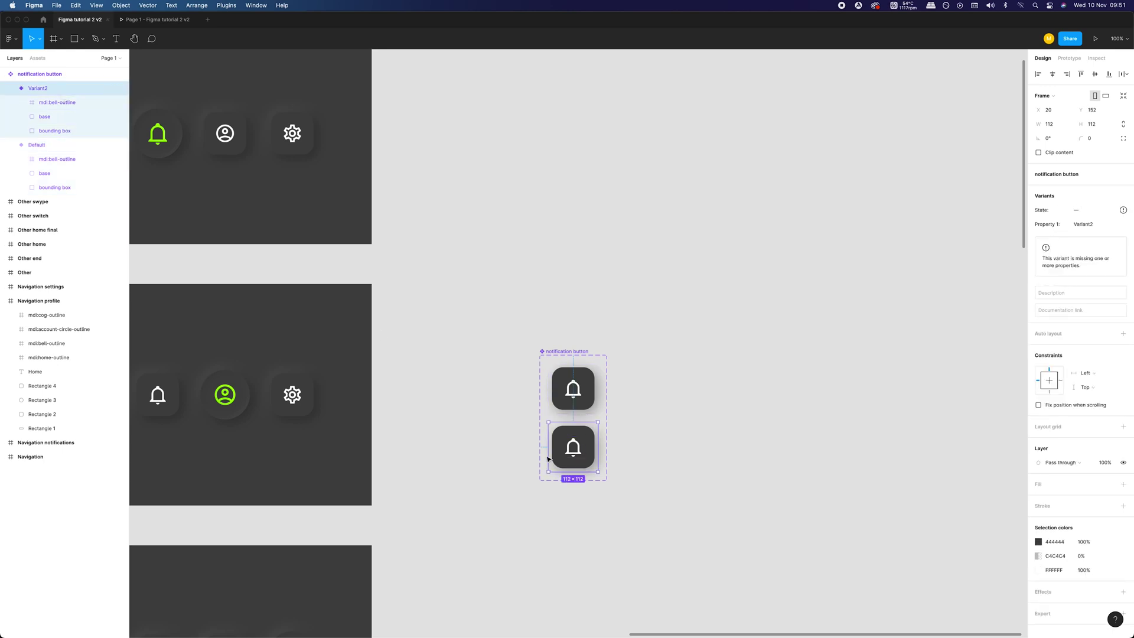
pyautogui.doubleClick(64, 88)
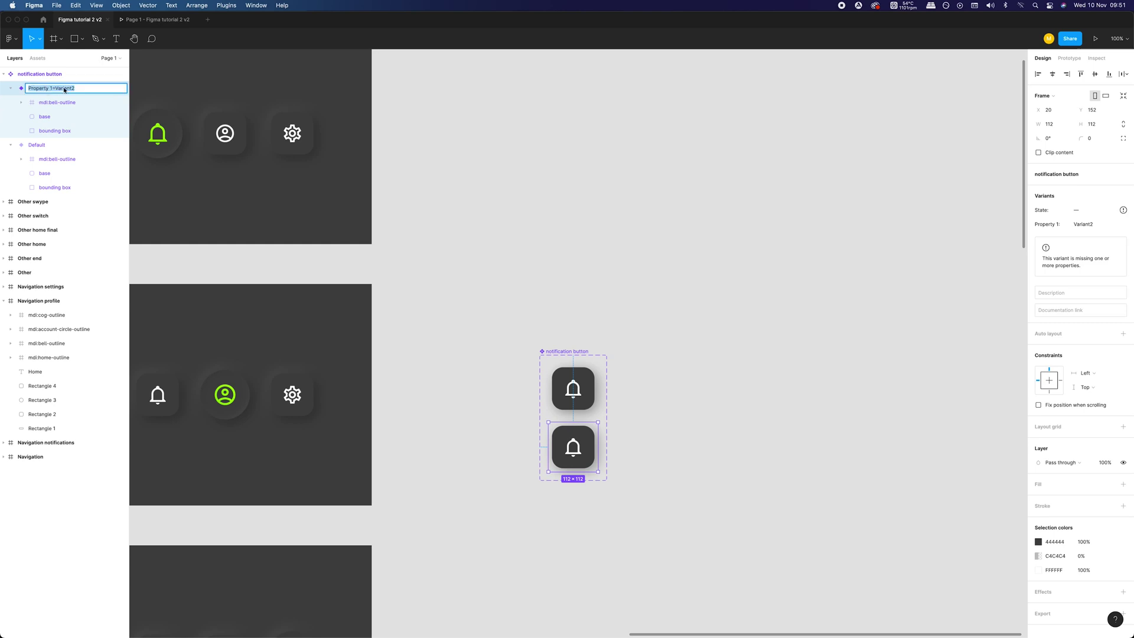
pyautogui.write('State=Hoover')
pyautogui.press('Return')
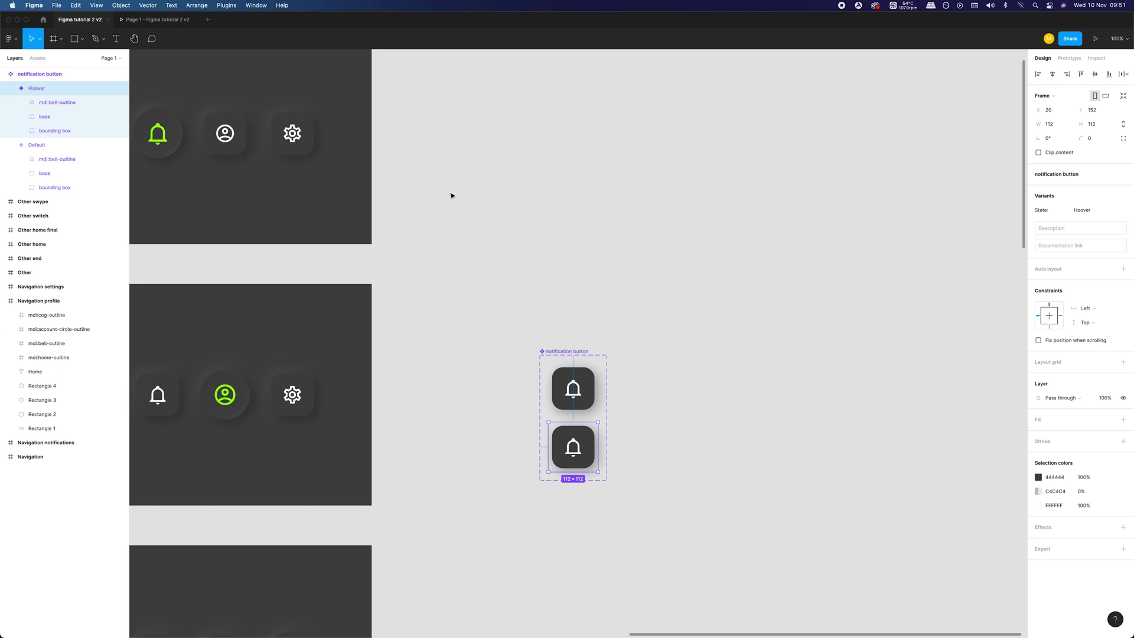
pyautogui.click(1115, 214)
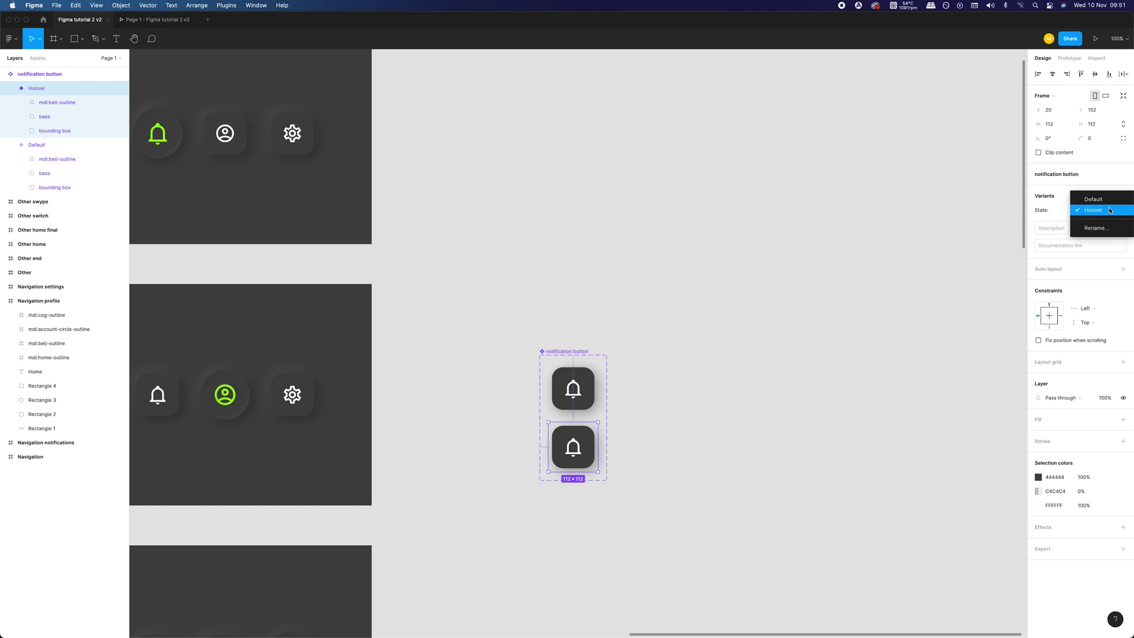
# - Lock proportions on the Hoover variant's base and size it to 112×112
pyautogui.click(103, 131)
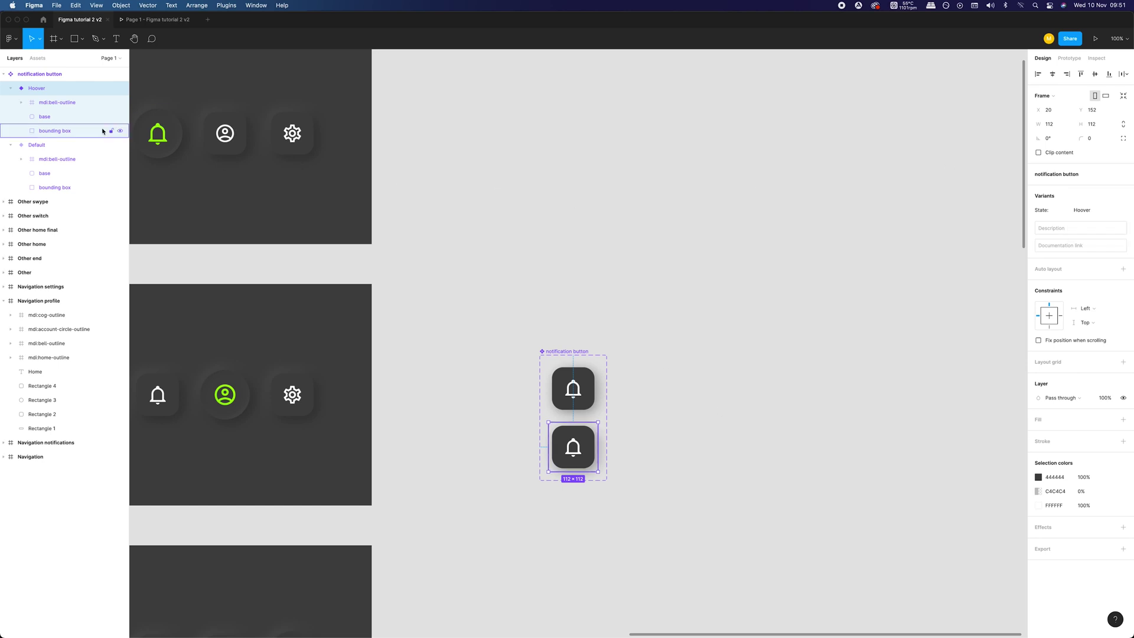
pyautogui.click(64, 120)
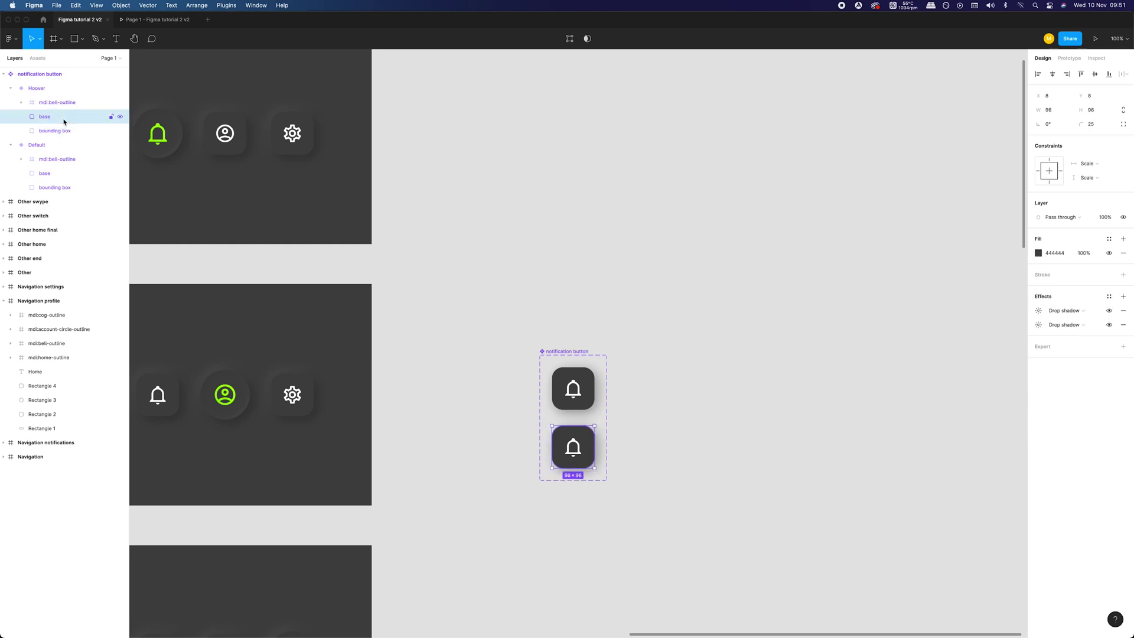
pyautogui.click(1122, 110)
pyautogui.click(1091, 110)
pyautogui.write('112')
pyautogui.press('Return')
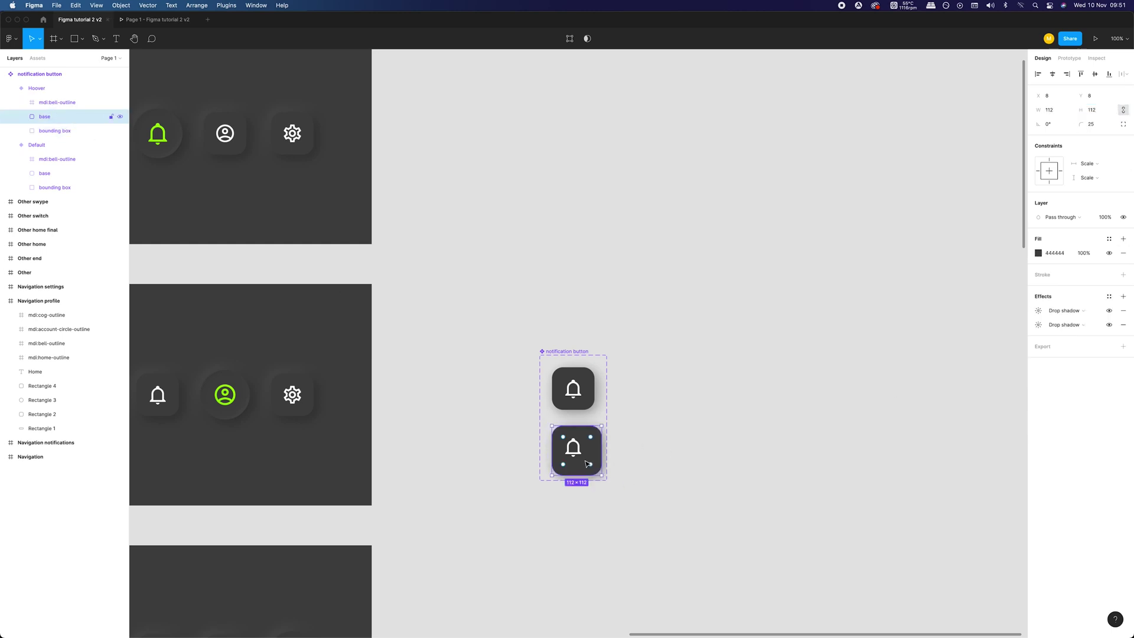
# - Nudge the base to X 0, Y 0 and give it a 100 corner radius
pyautogui.scroll(5, 559, 337)
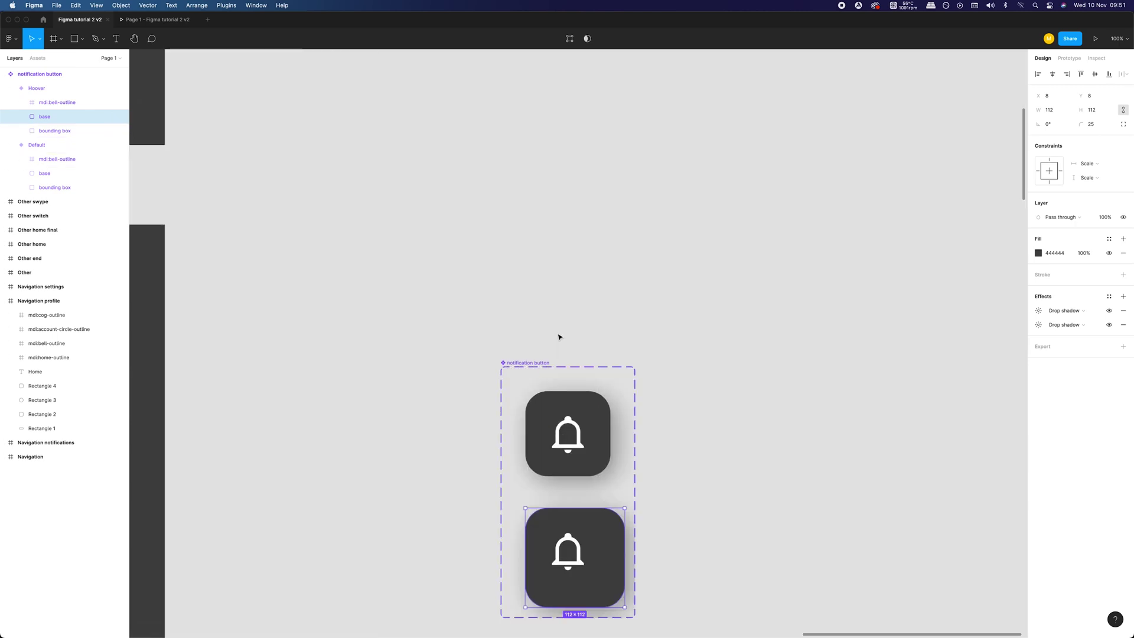
pyautogui.scroll(-5, 558, 337)
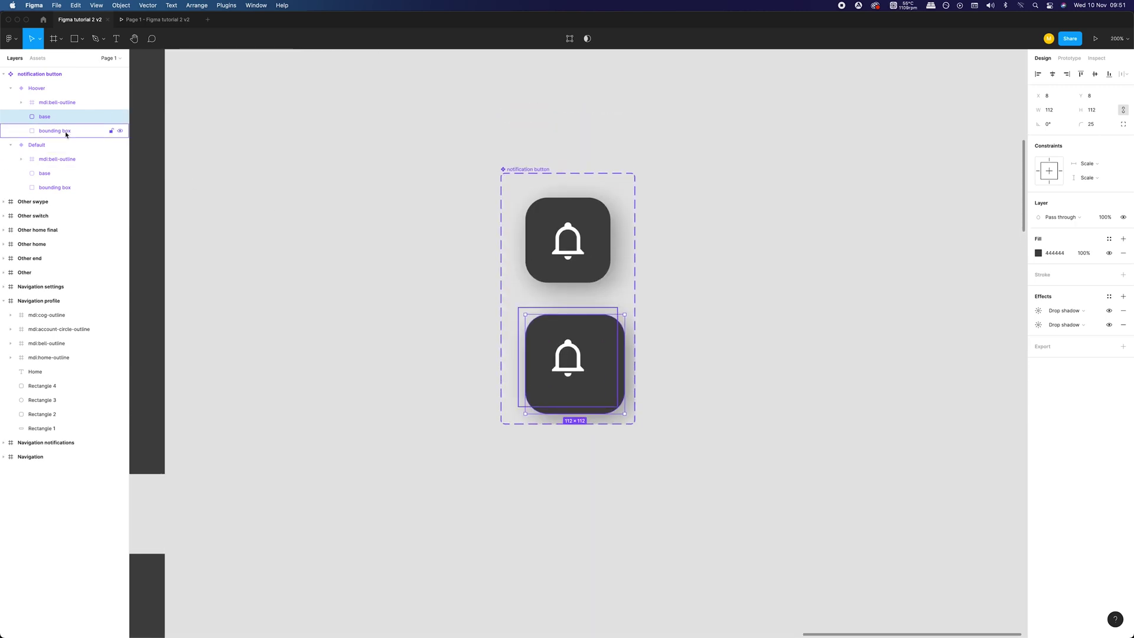
pyautogui.press('Up')
pyautogui.press('Up')
pyautogui.press('Up')
pyautogui.press('Up')
pyautogui.press('Up')
pyautogui.press('Up')
pyautogui.press('Up')
pyautogui.press('Up')
pyautogui.press('Left')
pyautogui.press('Left')
pyautogui.press('Left')
pyautogui.press('Left')
pyautogui.press('Left')
pyautogui.press('Left')
pyautogui.press('Left')
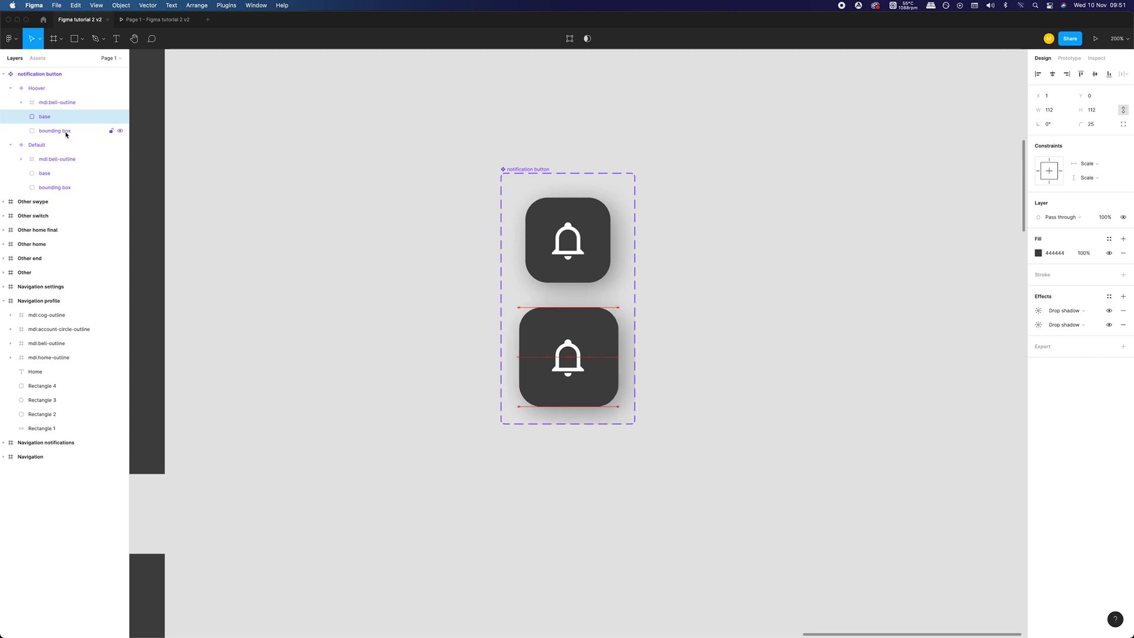
pyautogui.press('Left')
pyautogui.click(1110, 124)
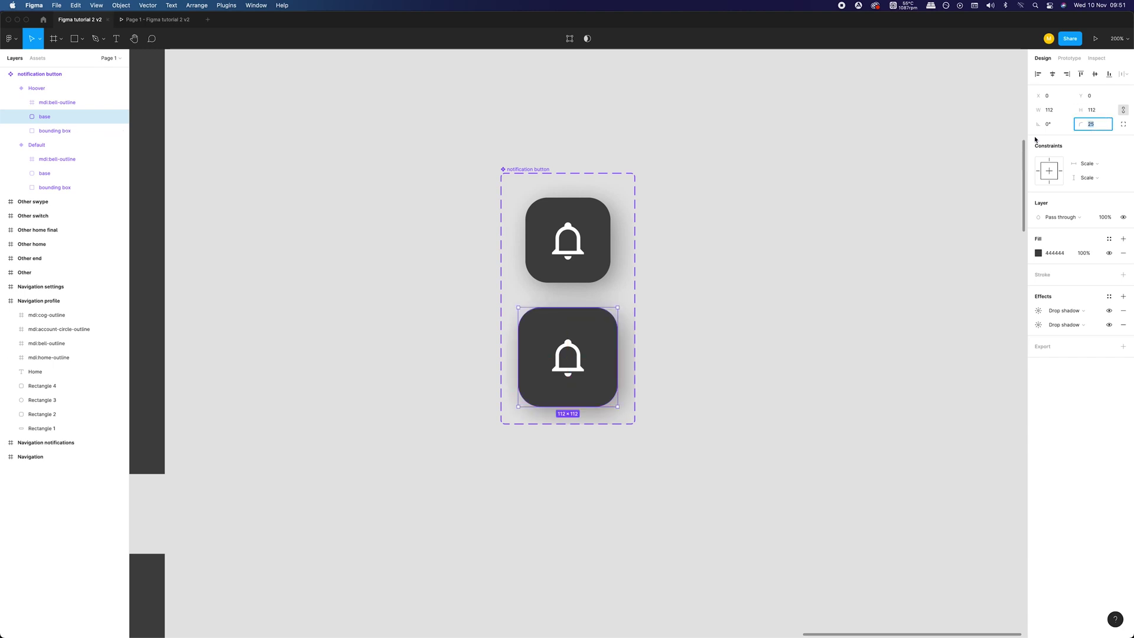
pyautogui.write('100')
pyautogui.press('Return')
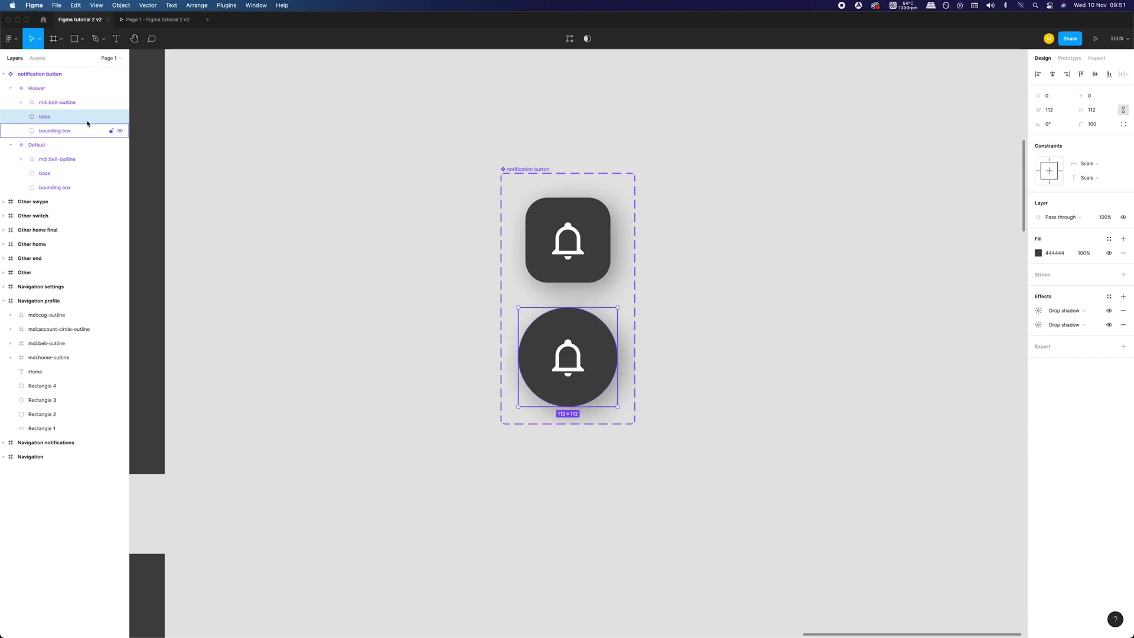
pyautogui.click(75, 103)
# - Resize the Hoover bell icon to 56×56 and centre it in its circle
pyautogui.click(1089, 124)
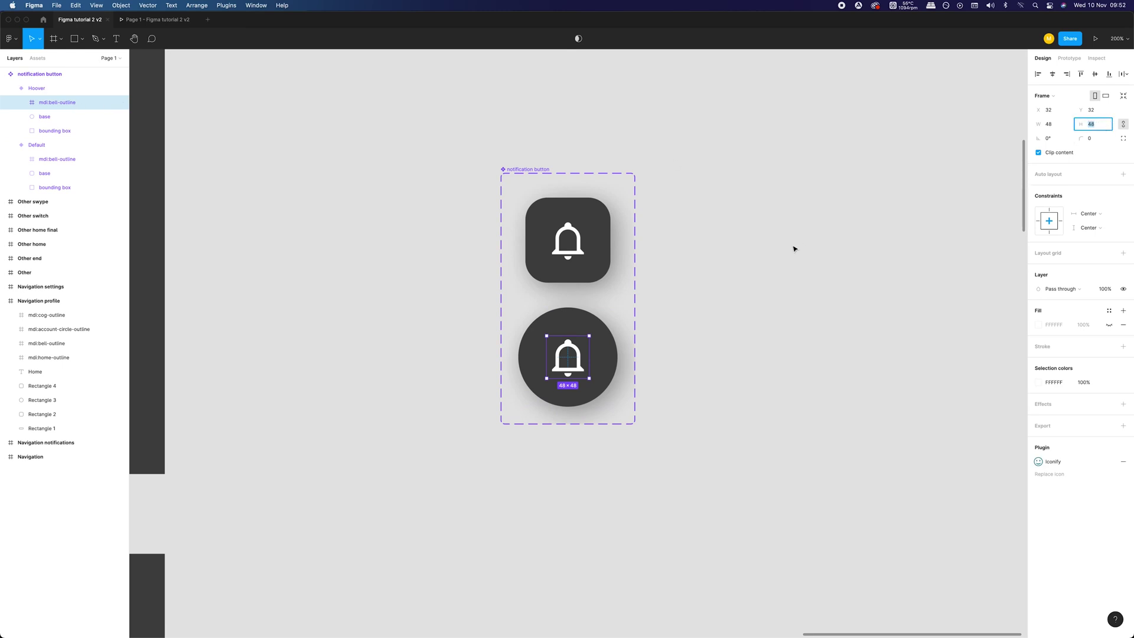
pyautogui.hscroll(-5, 593, 514)
pyautogui.click(192, 262)
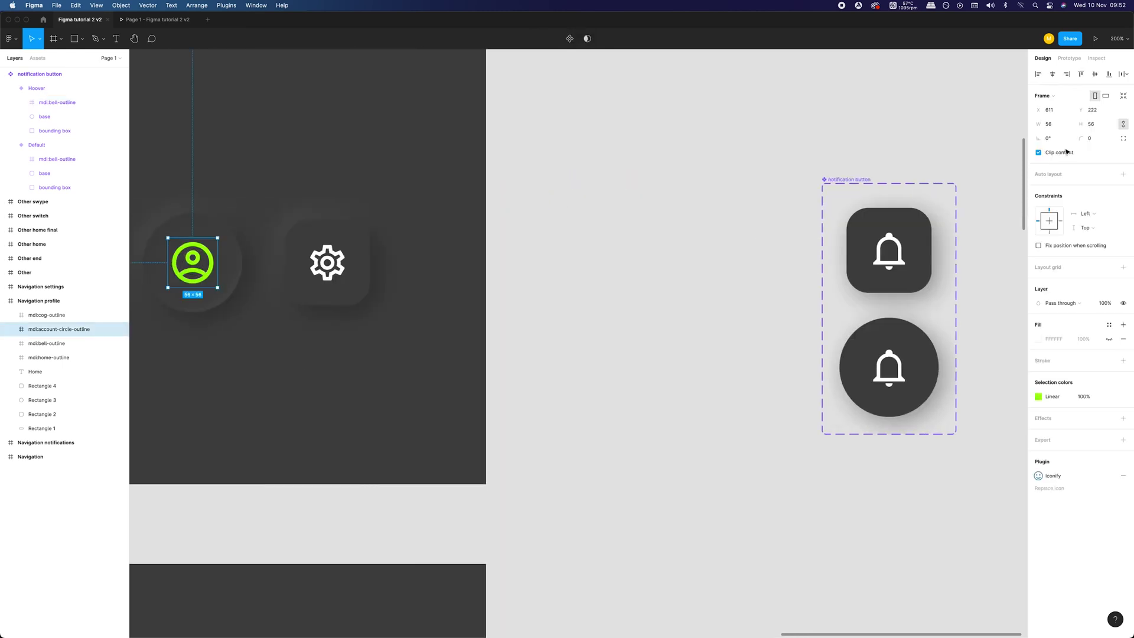
pyautogui.click(236, 280)
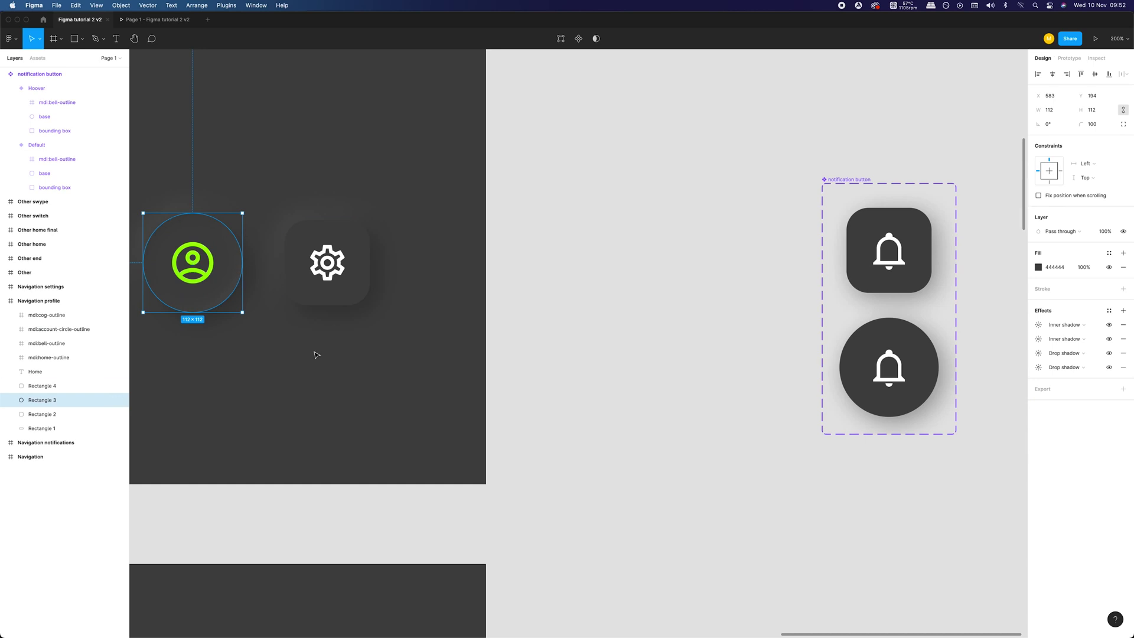
pyautogui.click(316, 355)
pyautogui.doubleClick(889, 369)
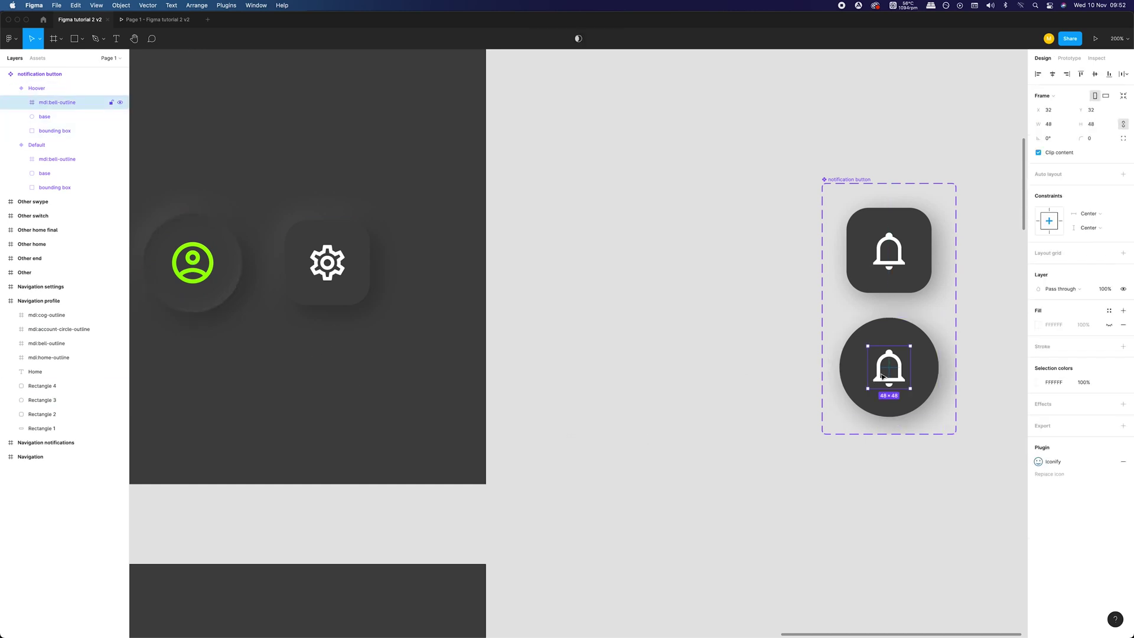
pyautogui.hscroll(3, 585, 370)
pyautogui.click(1097, 122)
pyautogui.write('56')
pyautogui.press('Return')
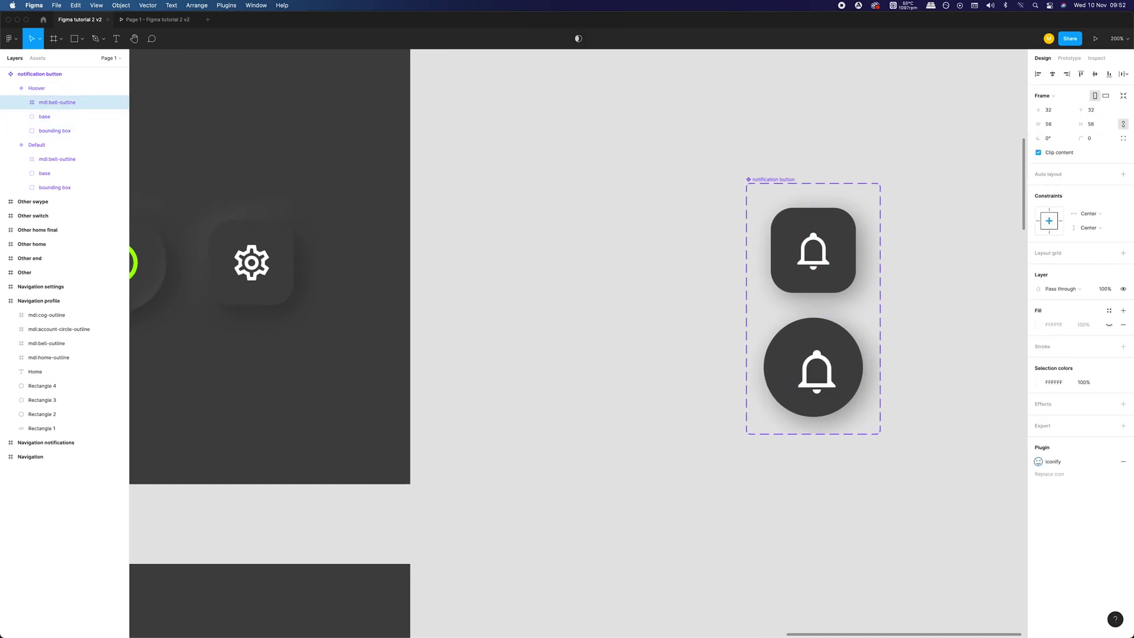
pyautogui.hotkey('alt', 'h')
pyautogui.hotkey('alt', 'v')
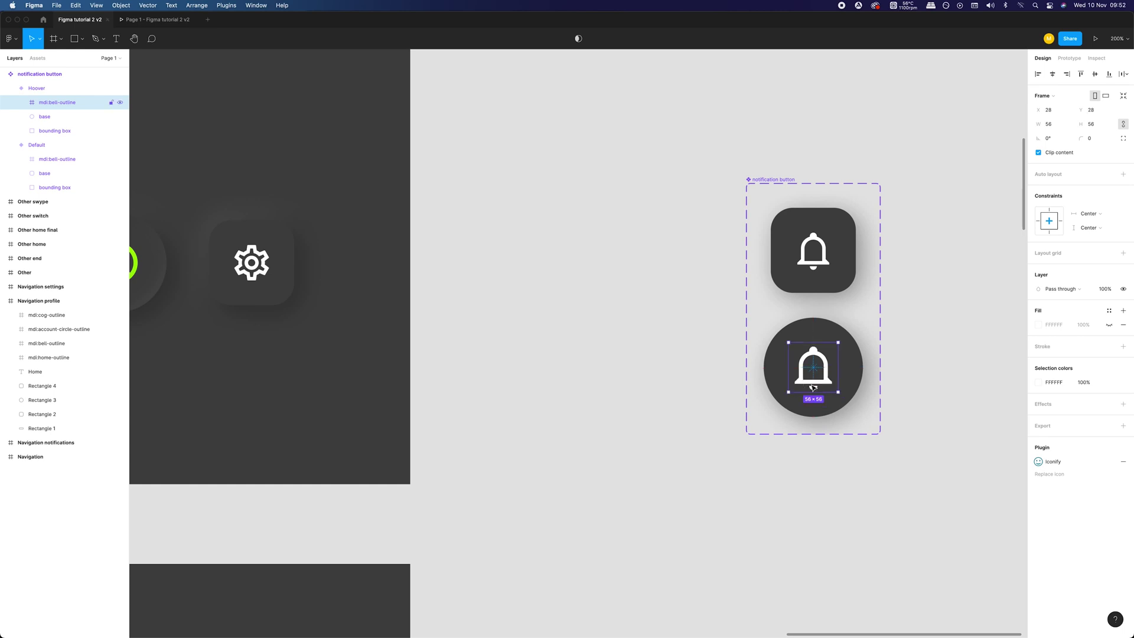
# - Apply the Green gradient fill style to the bell's Vector
pyautogui.click(27, 102)
pyautogui.click(56, 116)
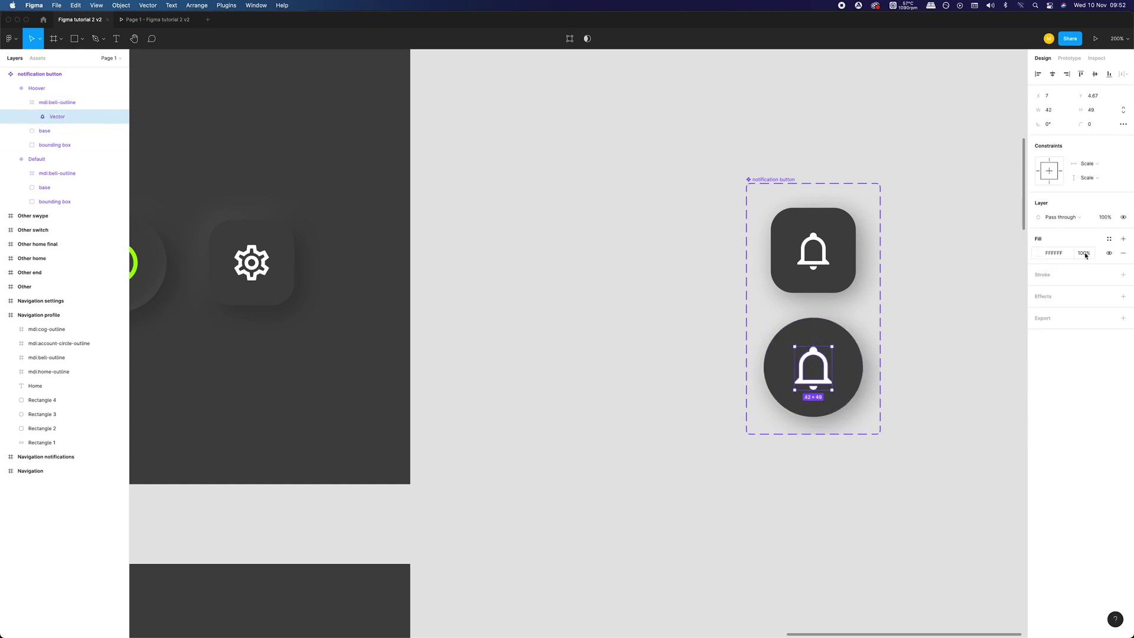
pyautogui.click(1108, 239)
pyautogui.click(1045, 296)
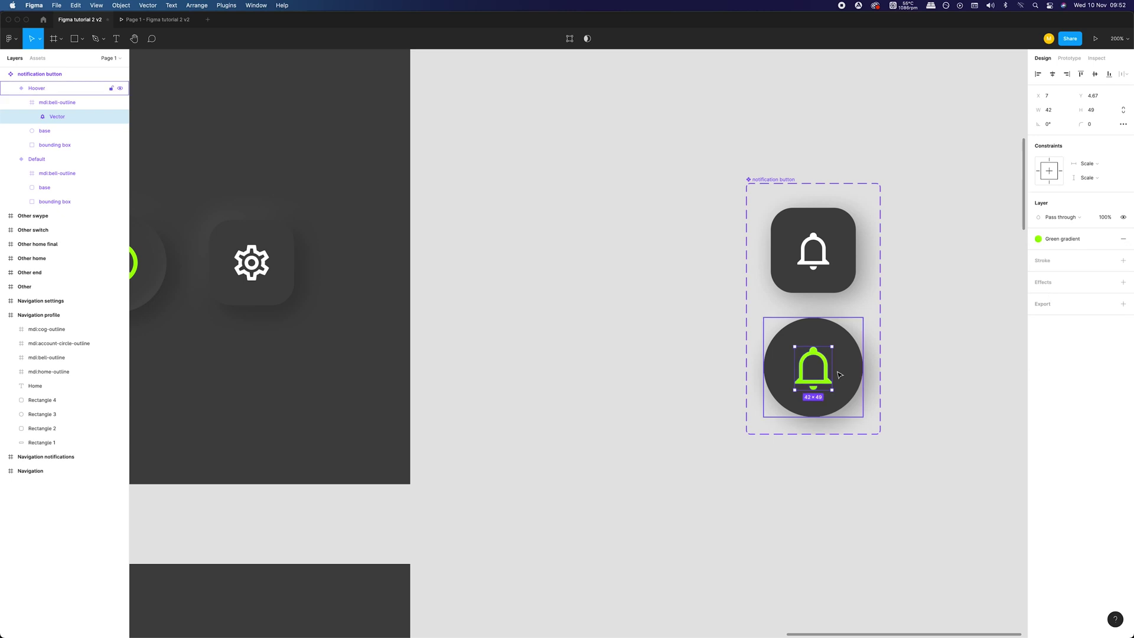
pyautogui.hscroll(-2, 638, 368)
pyautogui.hscroll(-3, 638, 367)
pyautogui.click(838, 450)
pyautogui.hscroll(6, 805, 400)
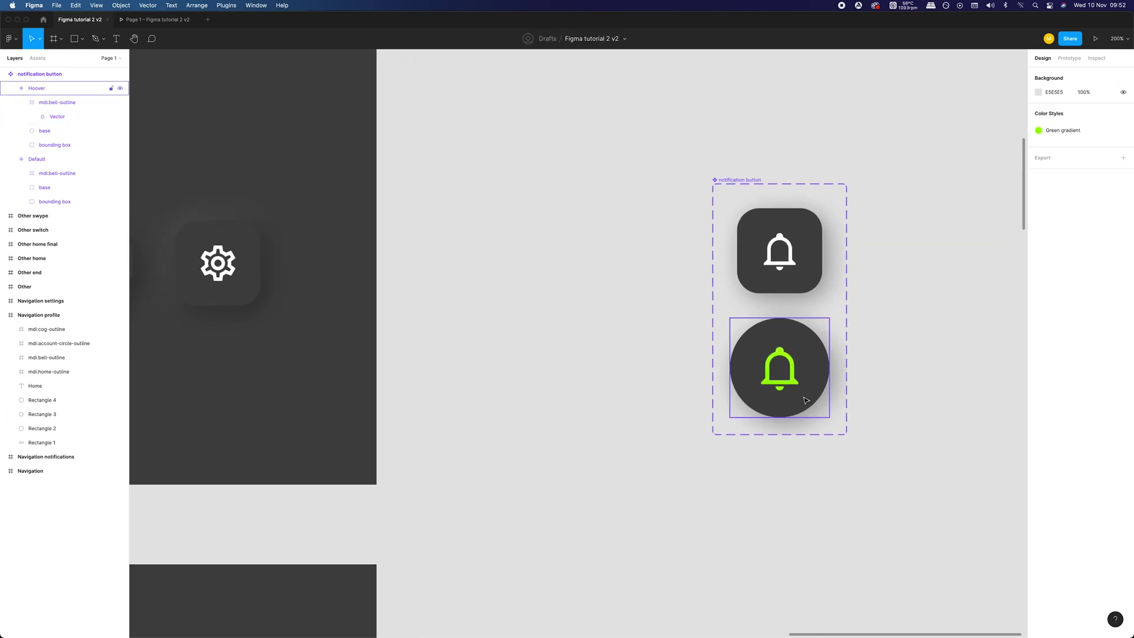
pyautogui.hscroll(-3, 786, 407)
# - Copy Rectangle 3's properties and paste them onto the Hoover base, adding its inner and drop shadows
pyautogui.click(41, 413)
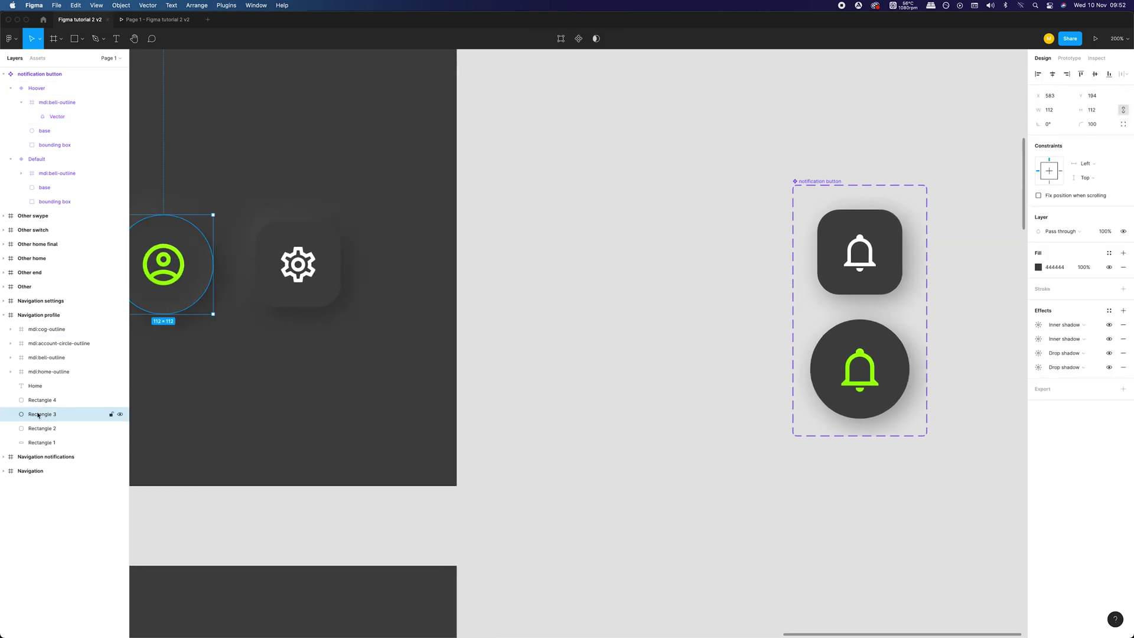
pyautogui.rightClick(40, 414)
pyautogui.moveTo(71, 418)
pyautogui.click(171, 457)
pyautogui.hscroll(6, 481, 440)
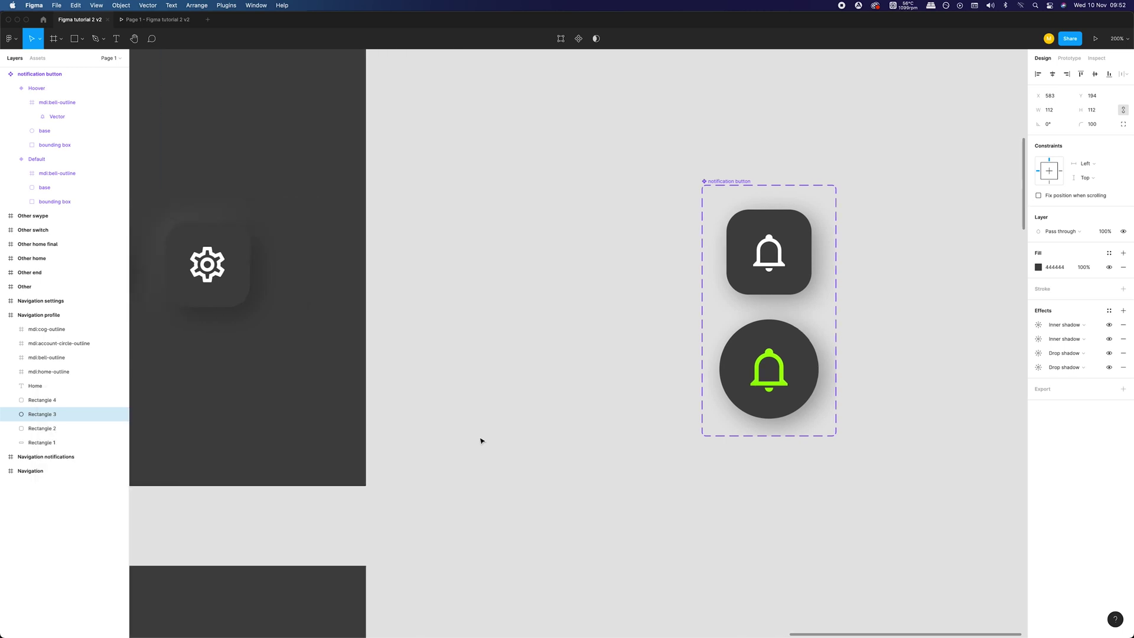
pyautogui.click(750, 416)
pyautogui.click(47, 131)
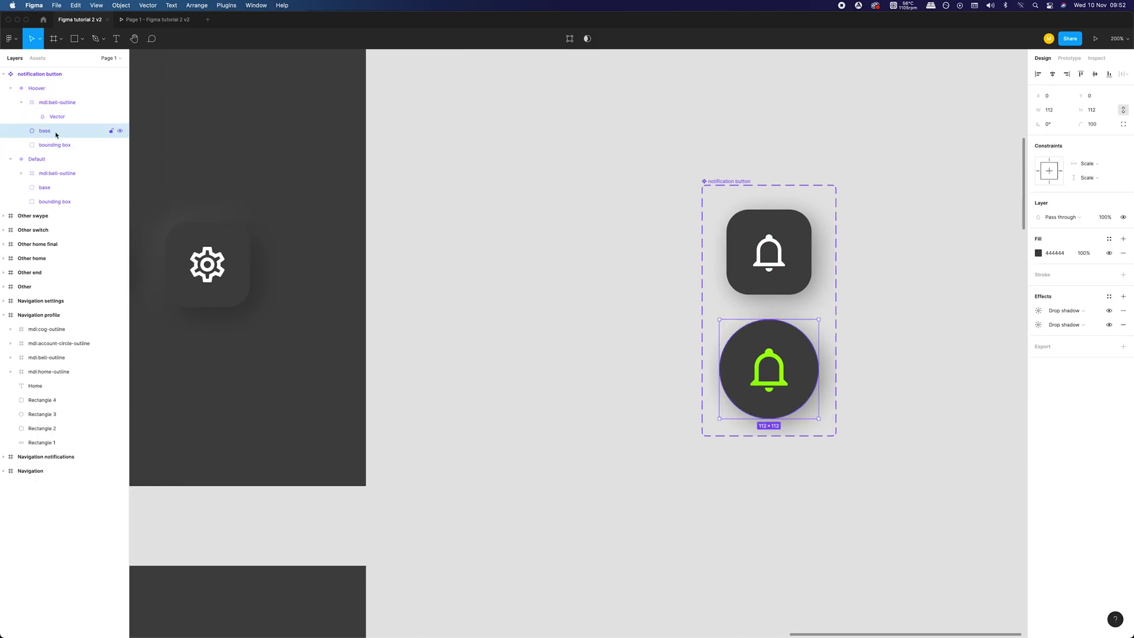
pyautogui.rightClick(59, 135)
pyautogui.moveTo(83, 159)
pyautogui.click(195, 210)
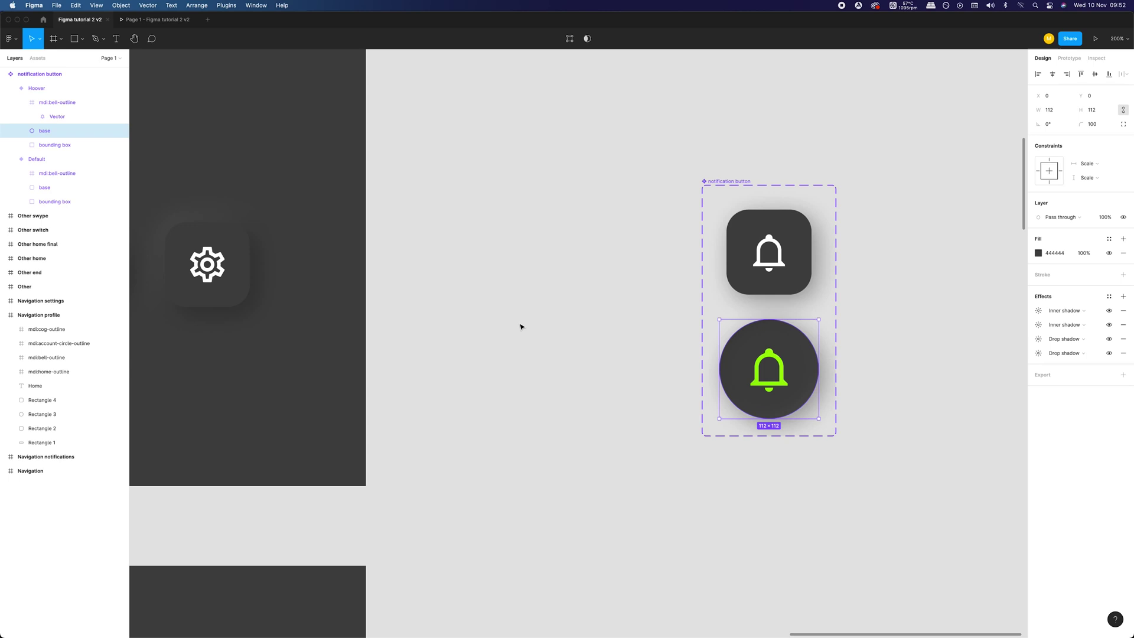
pyautogui.hscroll(5, 521, 324)
pyautogui.hscroll(-4, 473, 323)
pyautogui.click(407, 322)
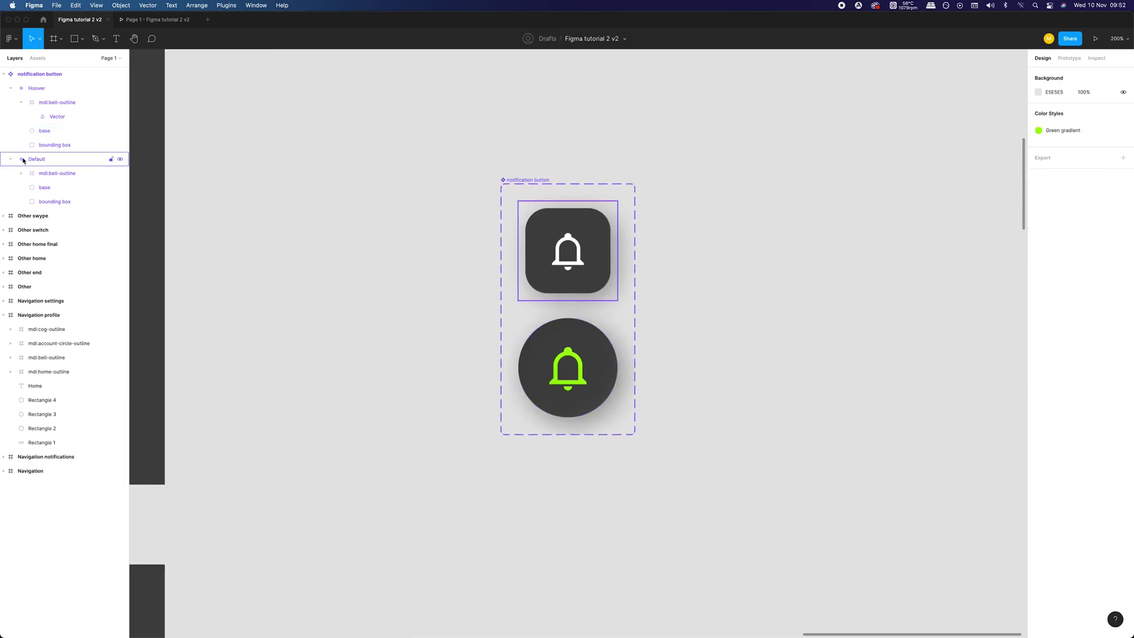
# - Link the Default variant to the Hoover variant with a prototype connection
pyautogui.click(11, 90)
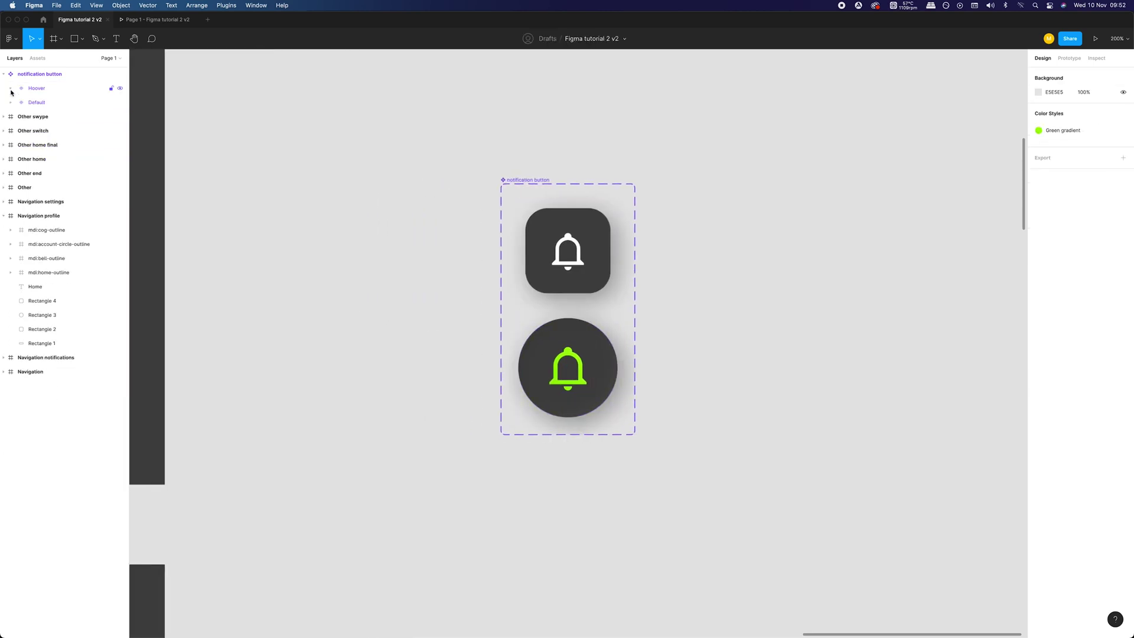
pyautogui.click(68, 104)
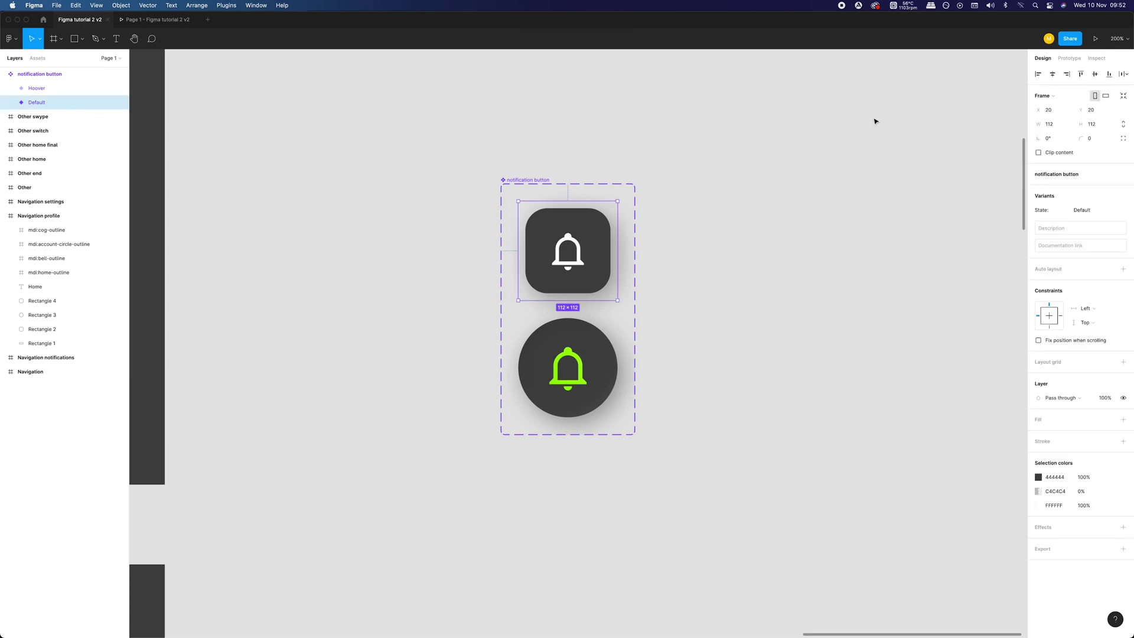
pyautogui.click(1068, 59)
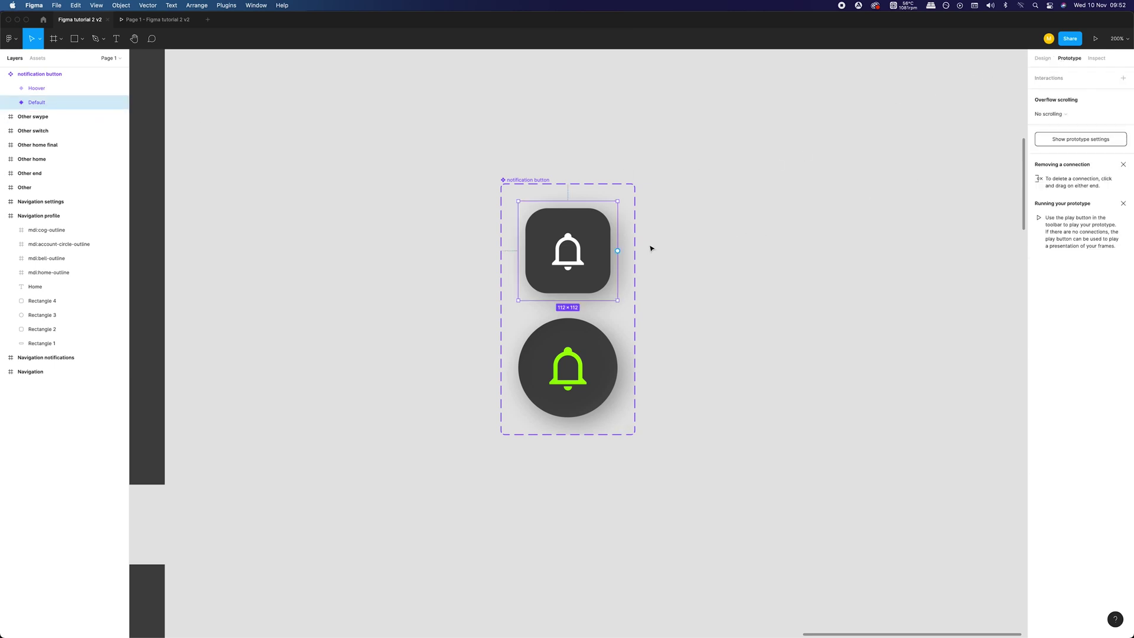
pyautogui.moveTo(617, 252); pyautogui.dragTo(589, 349)
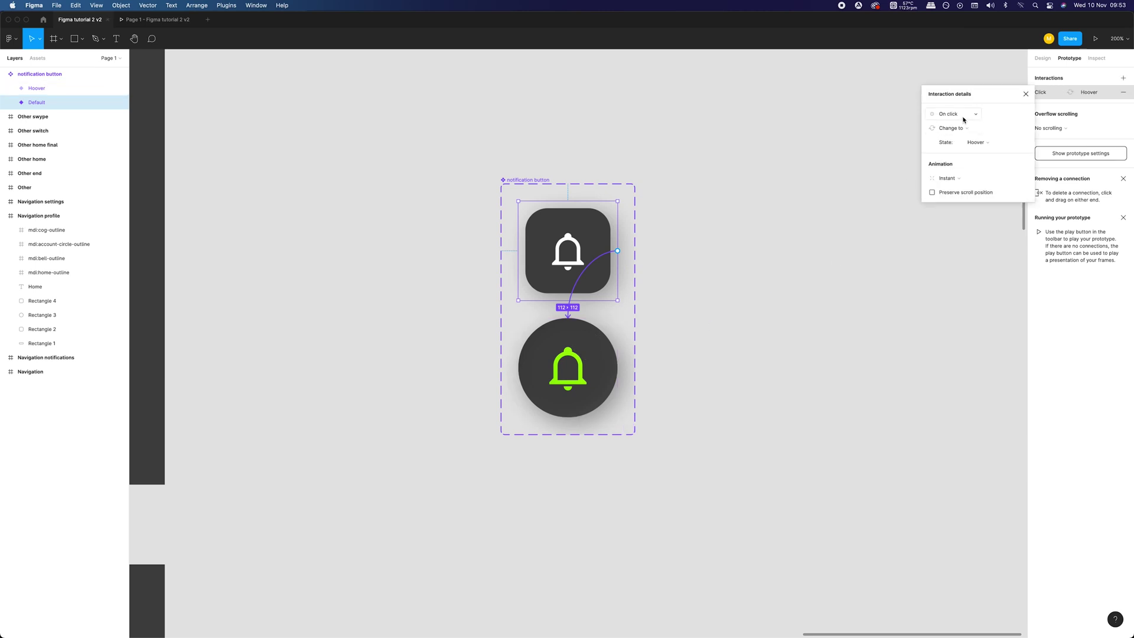
# - Set the connection to While hovering, using Smart animate with Ease in and out over 300ms
pyautogui.click(963, 118)
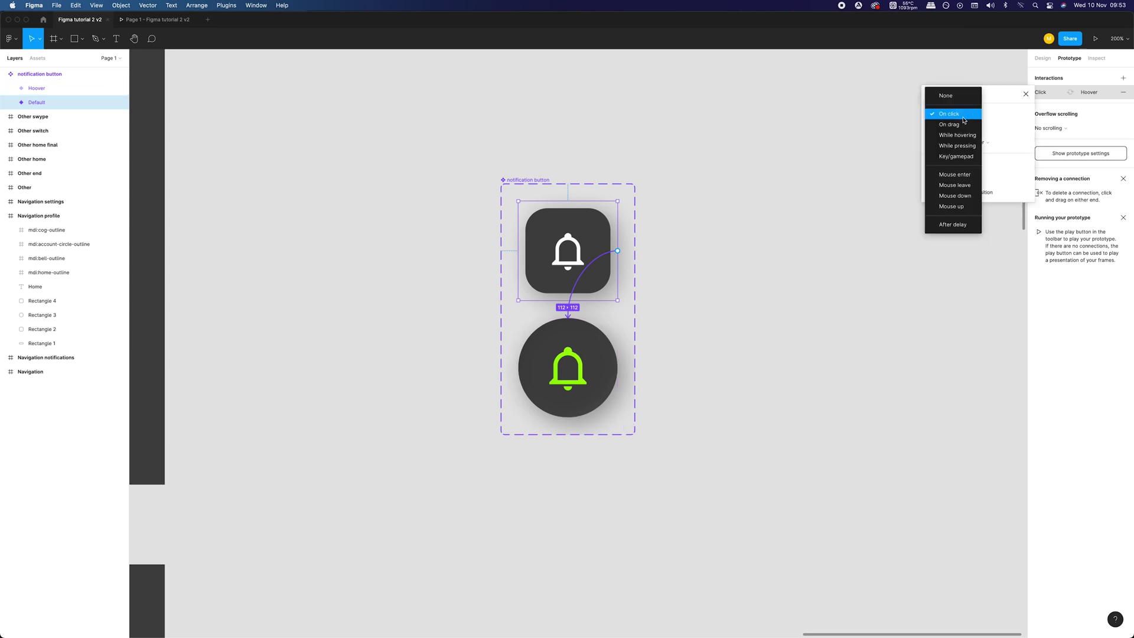
pyautogui.click(964, 135)
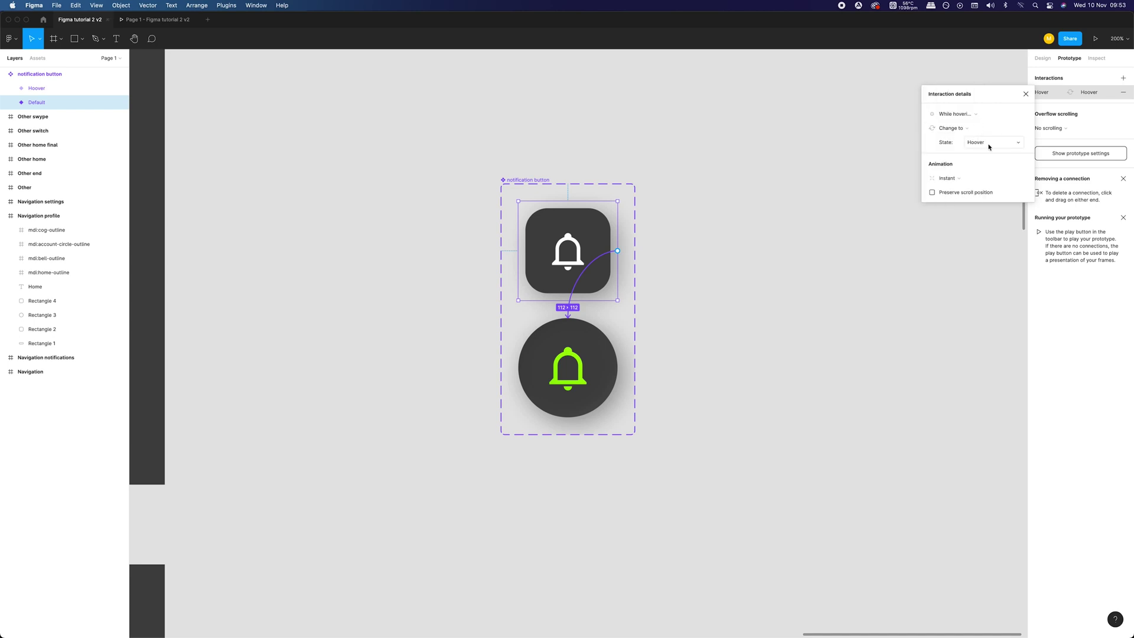
pyautogui.click(961, 177)
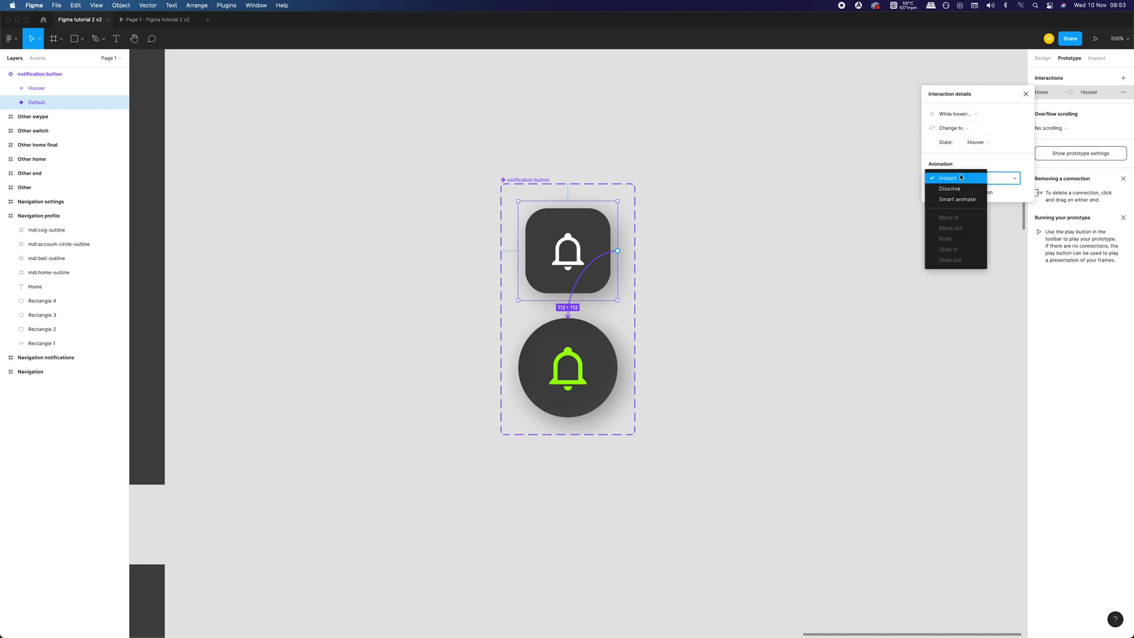
pyautogui.click(958, 199)
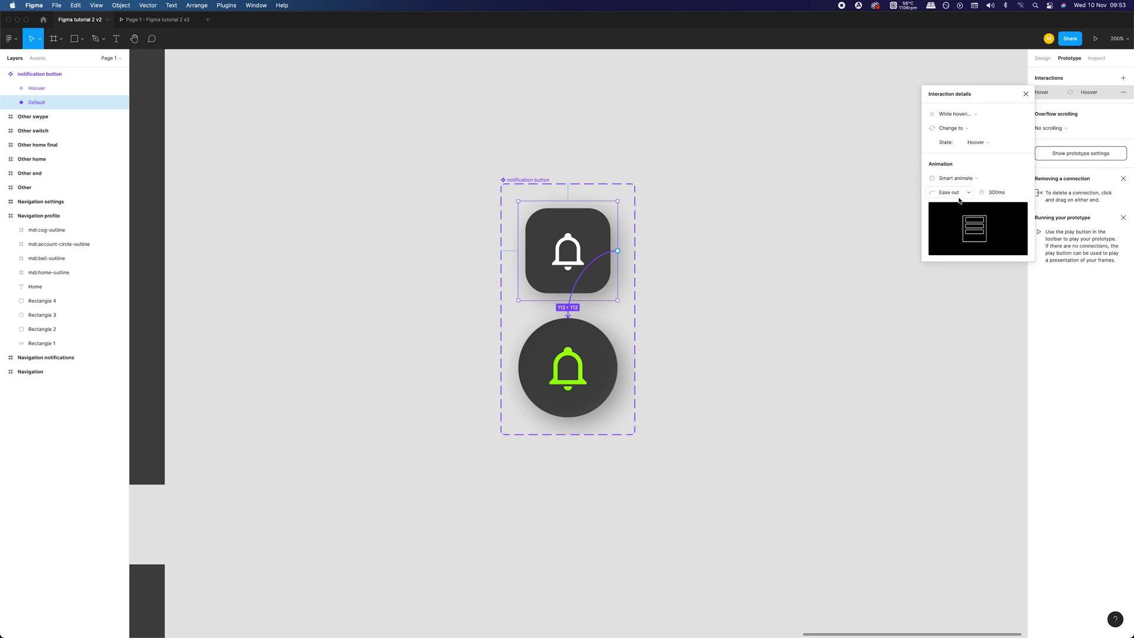
pyautogui.click(959, 196)
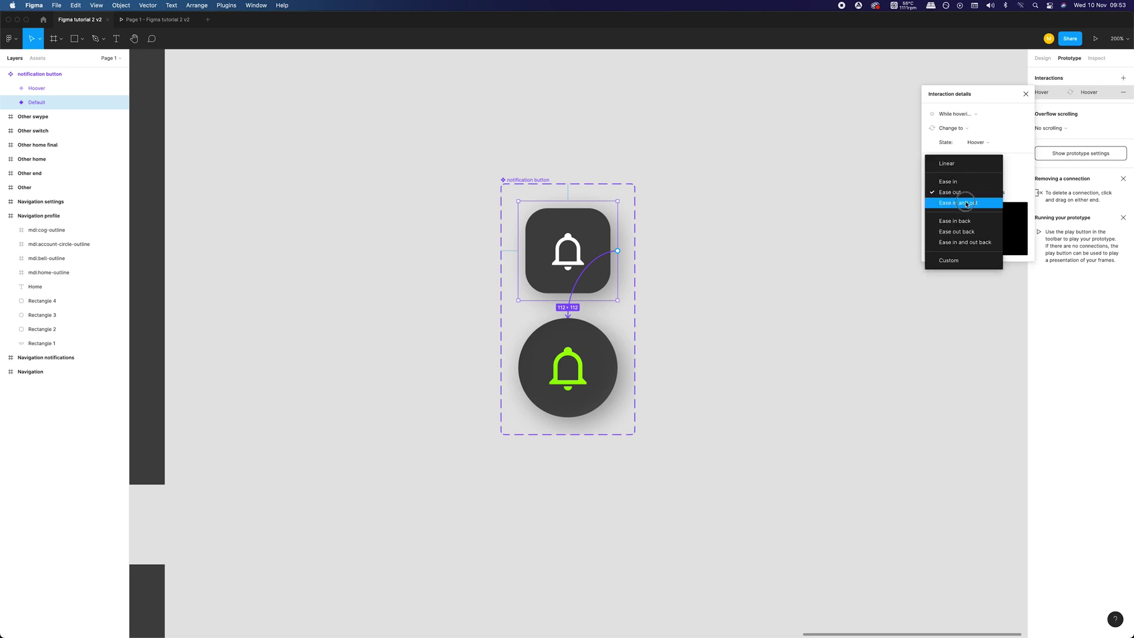
pyautogui.click(966, 203)
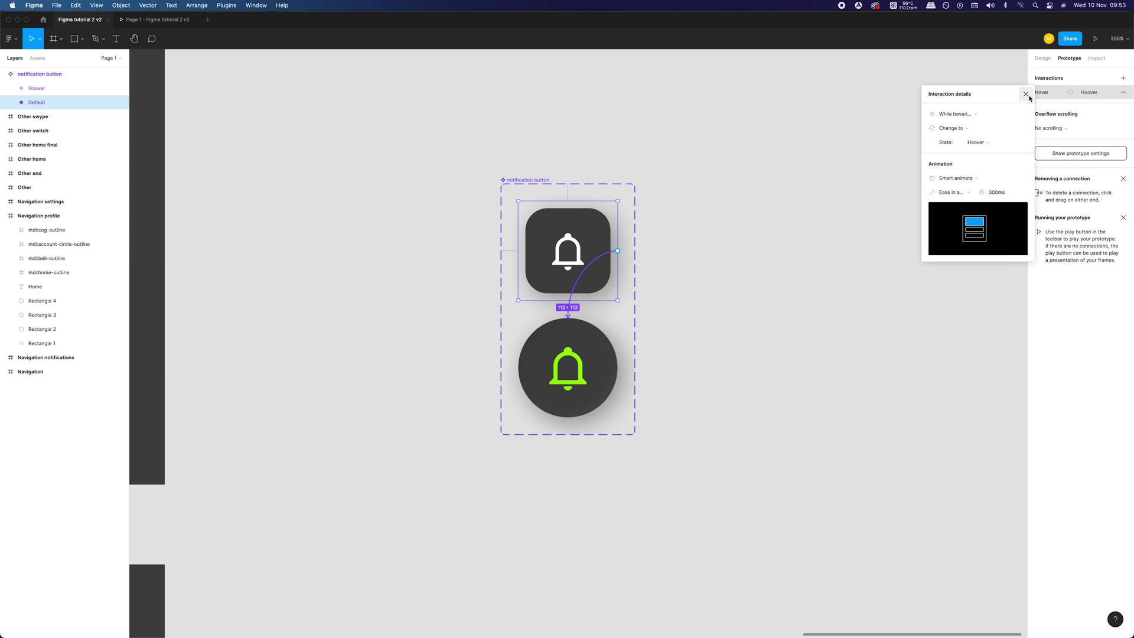
pyautogui.click(1027, 94)
pyautogui.click(736, 316)
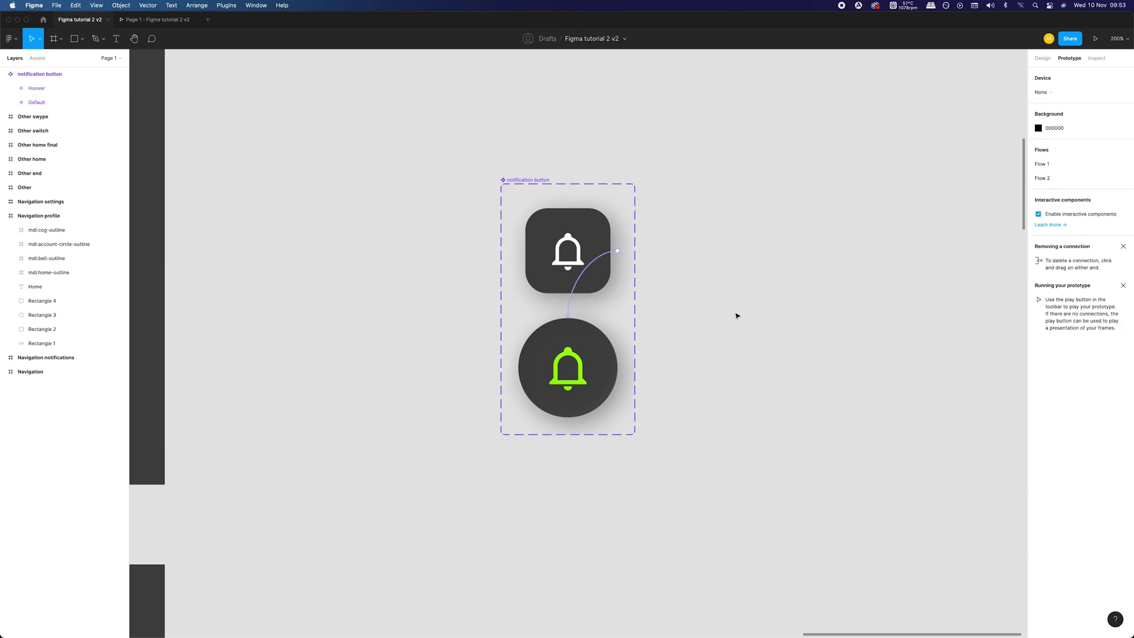
pyautogui.press('-')
pyautogui.press('-')
pyautogui.hotkey('shift', '0')
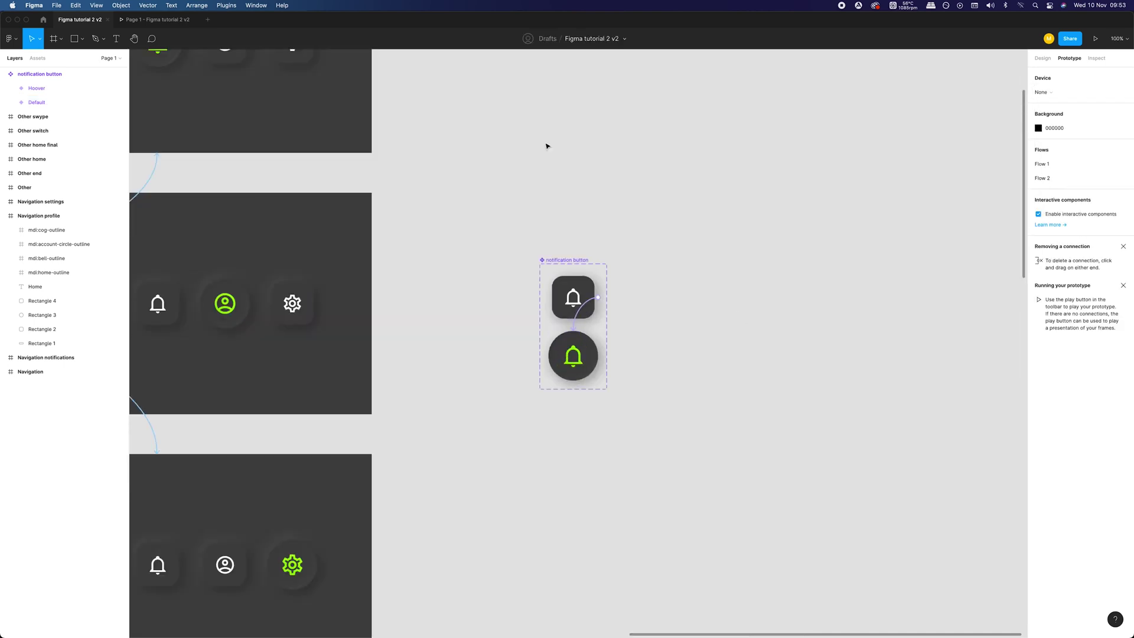
# - Draw Frame 1 to the right of the notification button and fill it with the dark panel colour
pyautogui.click(60, 39)
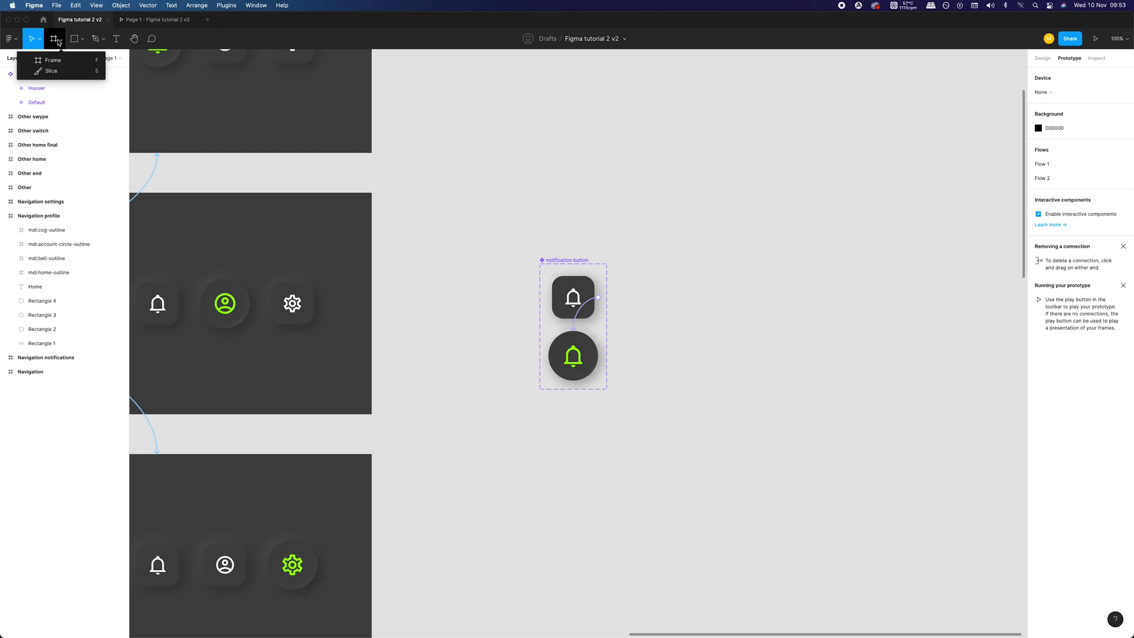
pyautogui.click(35, 61)
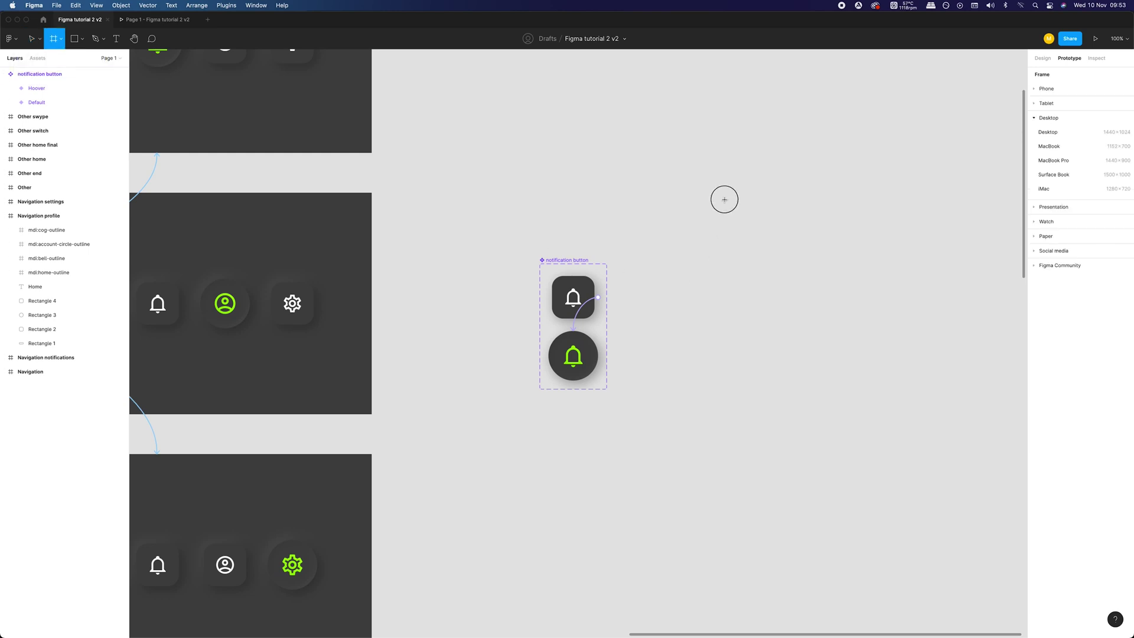
pyautogui.moveTo(718, 192); pyautogui.dragTo(1011, 406)
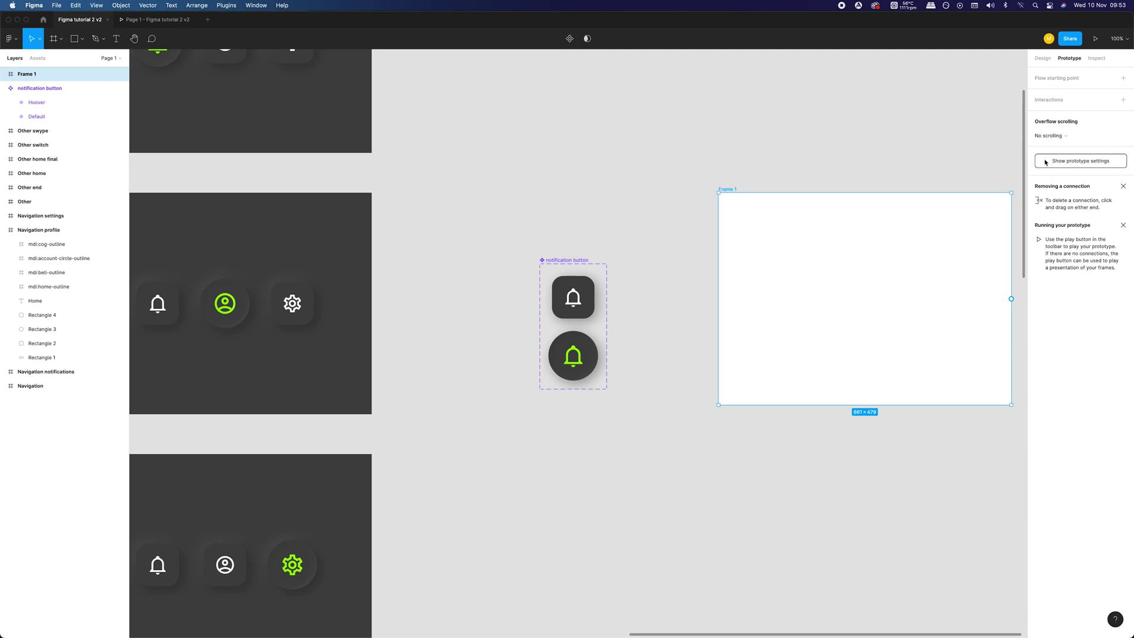
pyautogui.click(1037, 267)
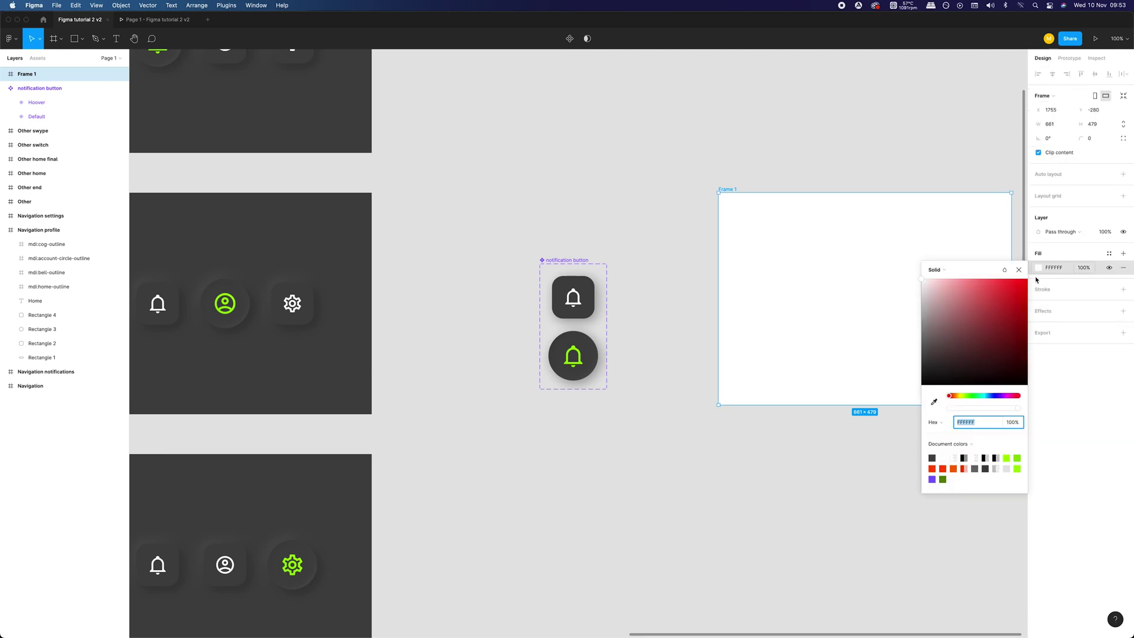
pyautogui.click(932, 404)
pyautogui.click(287, 393)
pyautogui.click(841, 473)
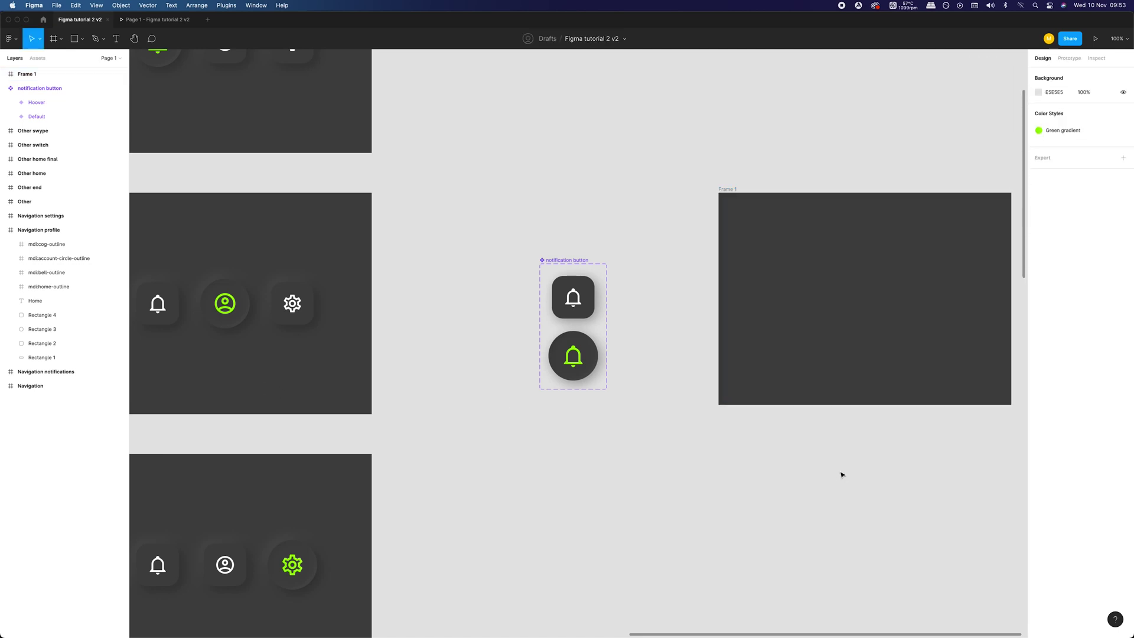
# - Drop a notification button instance into the centre of Frame 1, then select Frame 1 in Prototype
pyautogui.hscroll(2, 780, 435)
pyautogui.hscroll(6, 779, 435)
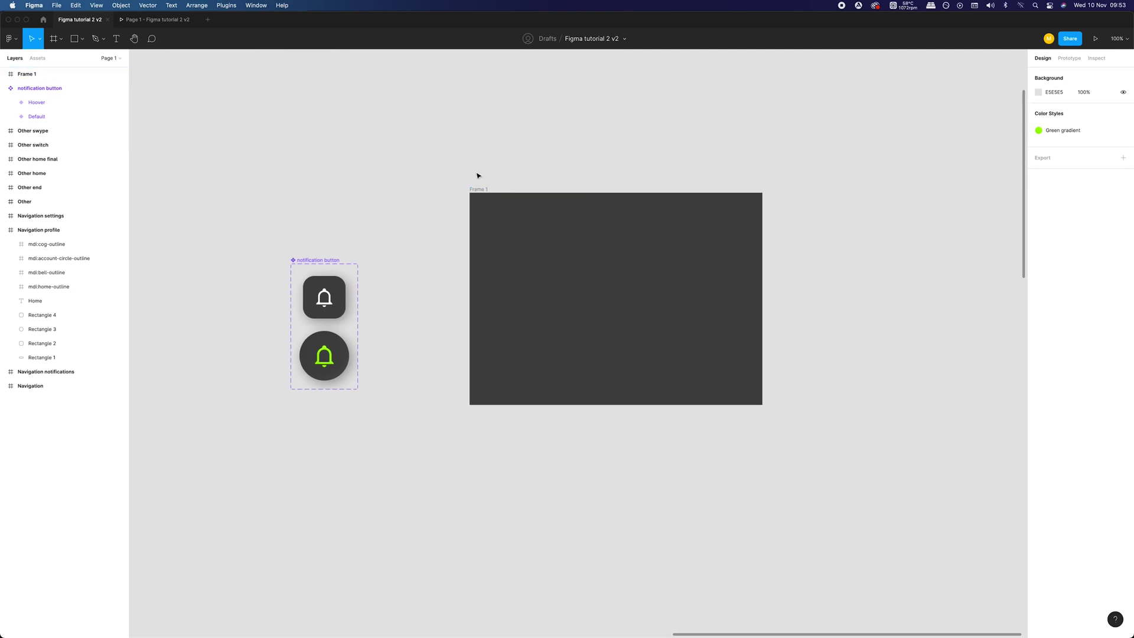
pyautogui.click(38, 59)
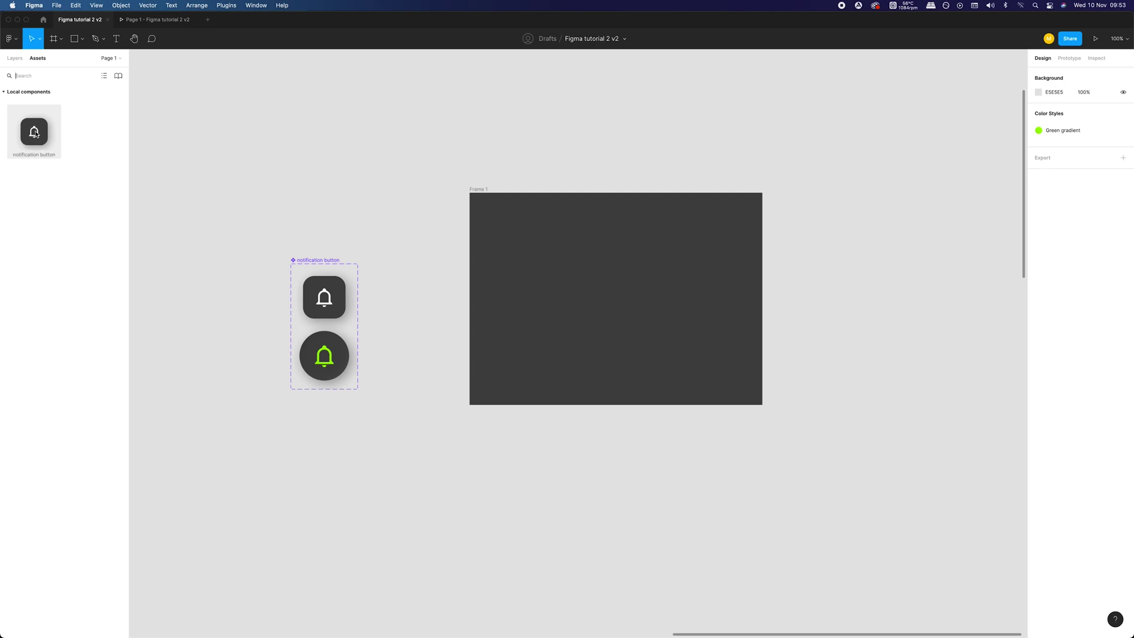
pyautogui.moveTo(35, 133); pyautogui.dragTo(621, 304)
pyautogui.click(647, 218)
pyautogui.click(1070, 58)
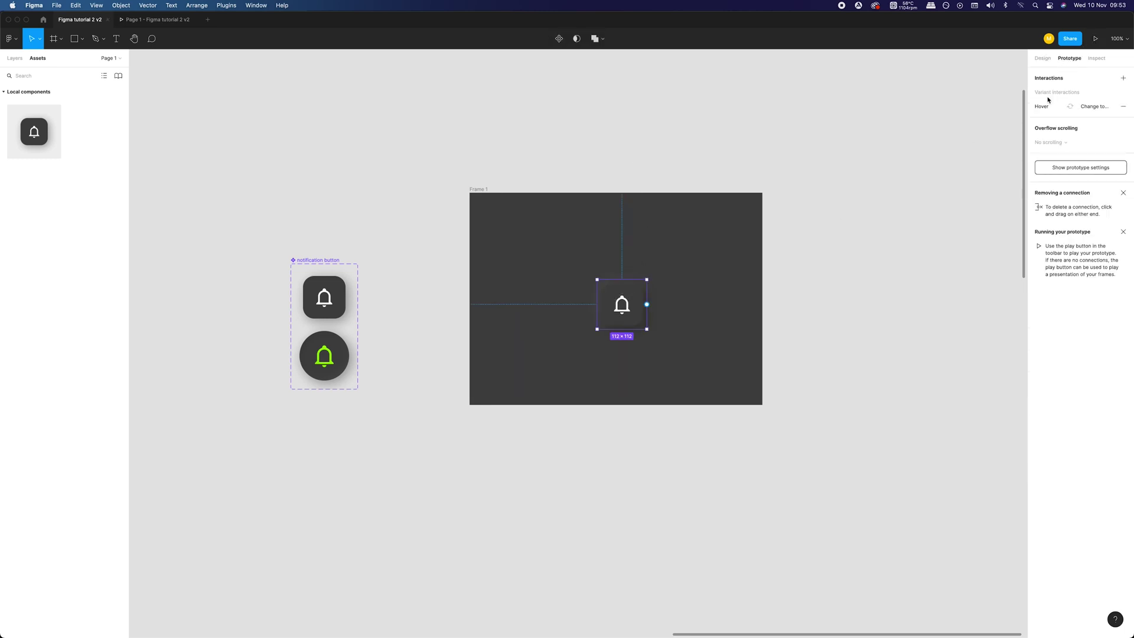
pyautogui.click(909, 164)
pyautogui.click(486, 190)
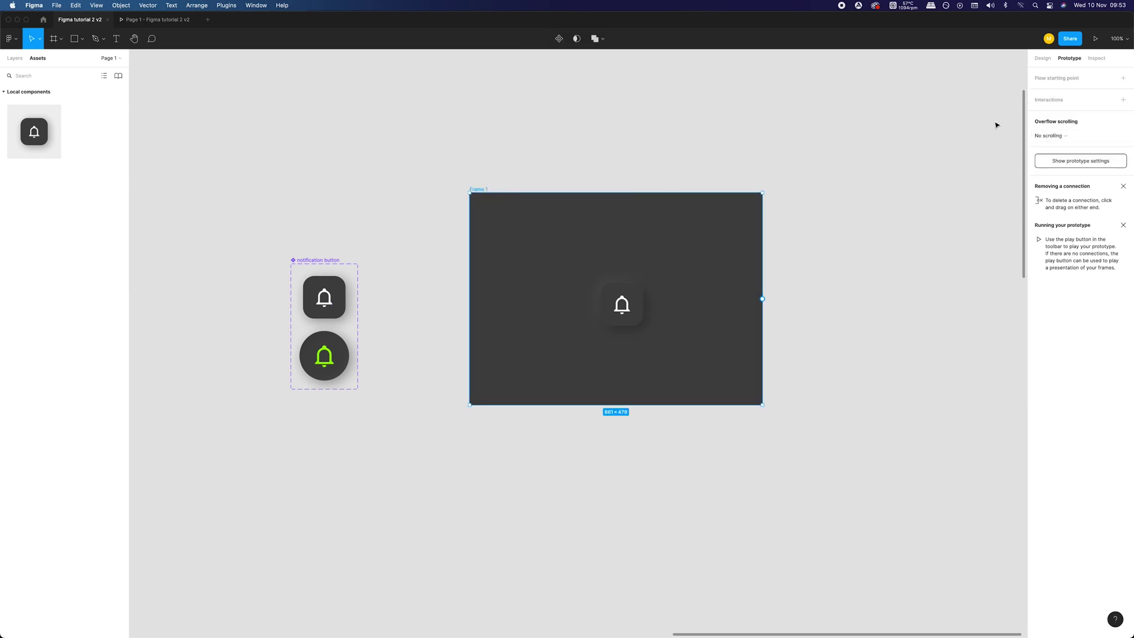
# - Add Flow 3 starting at Frame 1, then zoom out to review all flows and back in
pyautogui.click(1122, 77)
pyautogui.click(731, 158)
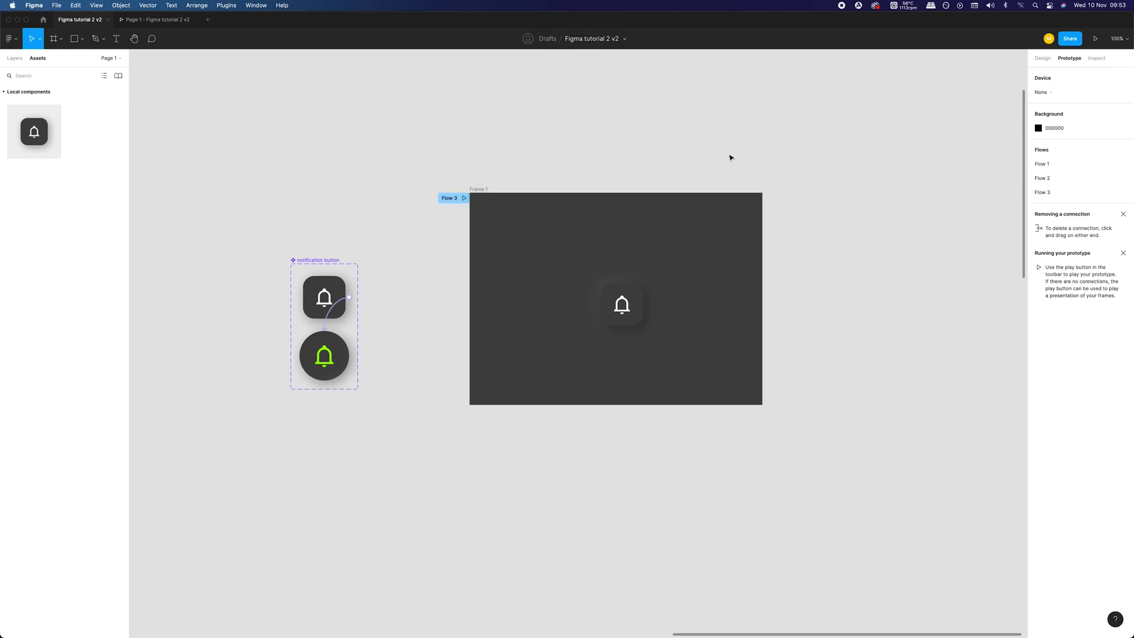
pyautogui.press('-')
pyautogui.press('-')
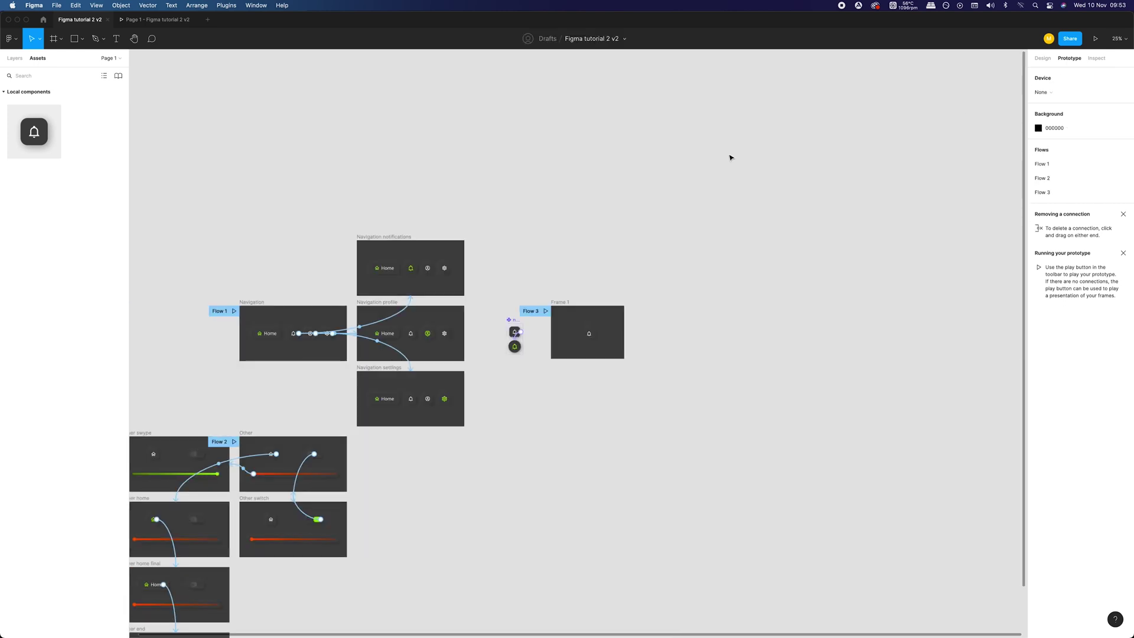
pyautogui.hscroll(-2, 273, 304)
pyautogui.scroll(1, 532, 354)
pyautogui.hscroll(3, 624, 379)
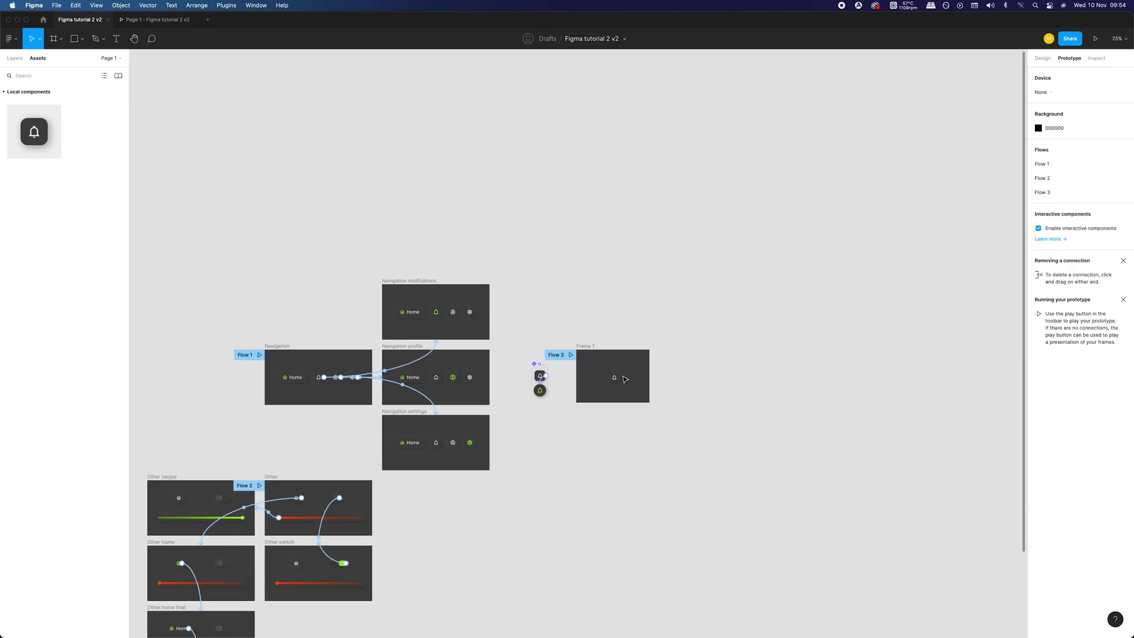
pyautogui.hotkey('shift', '0')
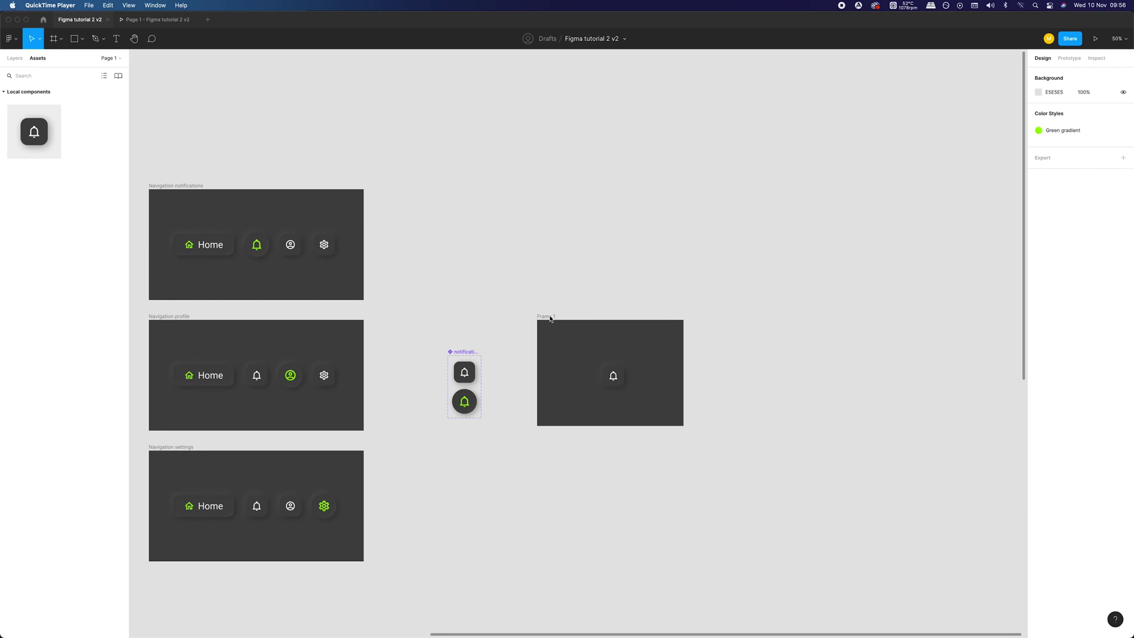
# - Paste and duplicate the notification button set, naming the copies account button and settings button
pyautogui.hotkey('ctrl', 'v')
pyautogui.click(15, 58)
pyautogui.doubleClick(45, 103)
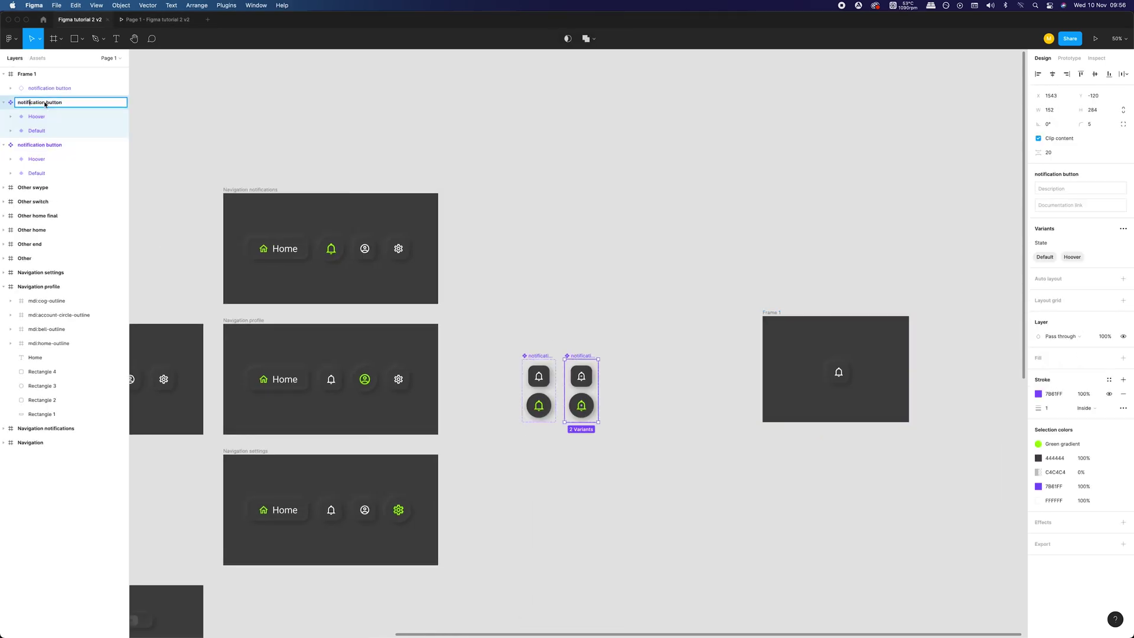
pyautogui.press('Return')
pyautogui.hotkey('ctrl', 'd')
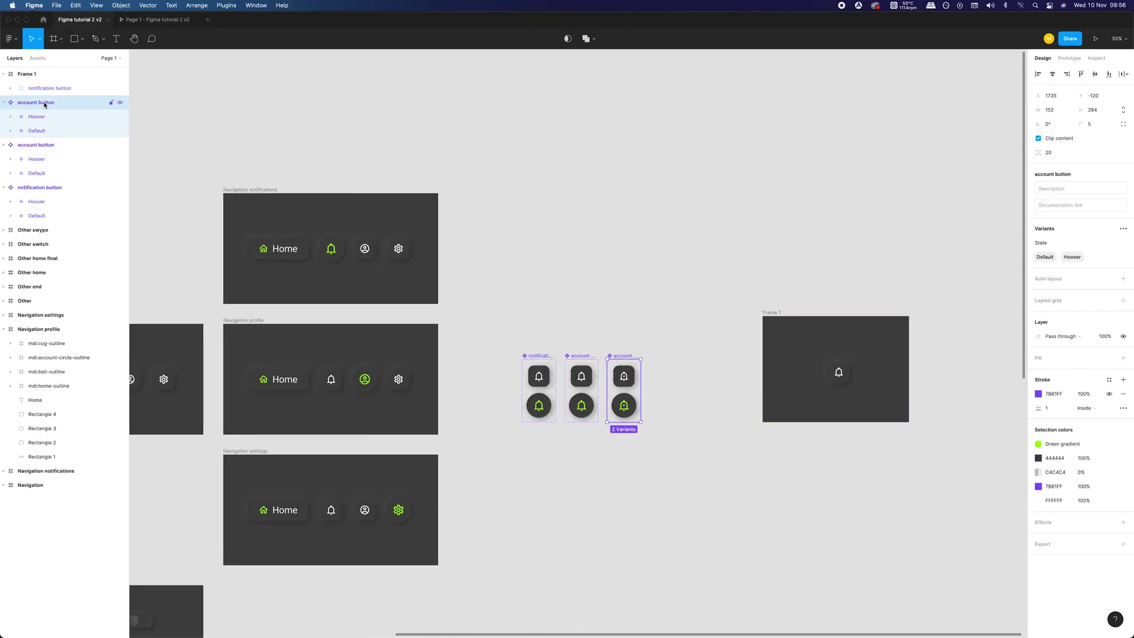
pyautogui.doubleClick(37, 103)
pyautogui.press('Return')
# - Replace the bell with the account icon in the account button's Default and Hoover variants
pyautogui.keyDown('super'); pyautogui.click(364, 248); pyautogui.keyUp('super')
pyautogui.press('super+c')
pyautogui.click(581, 375)
pyautogui.press('super+v')
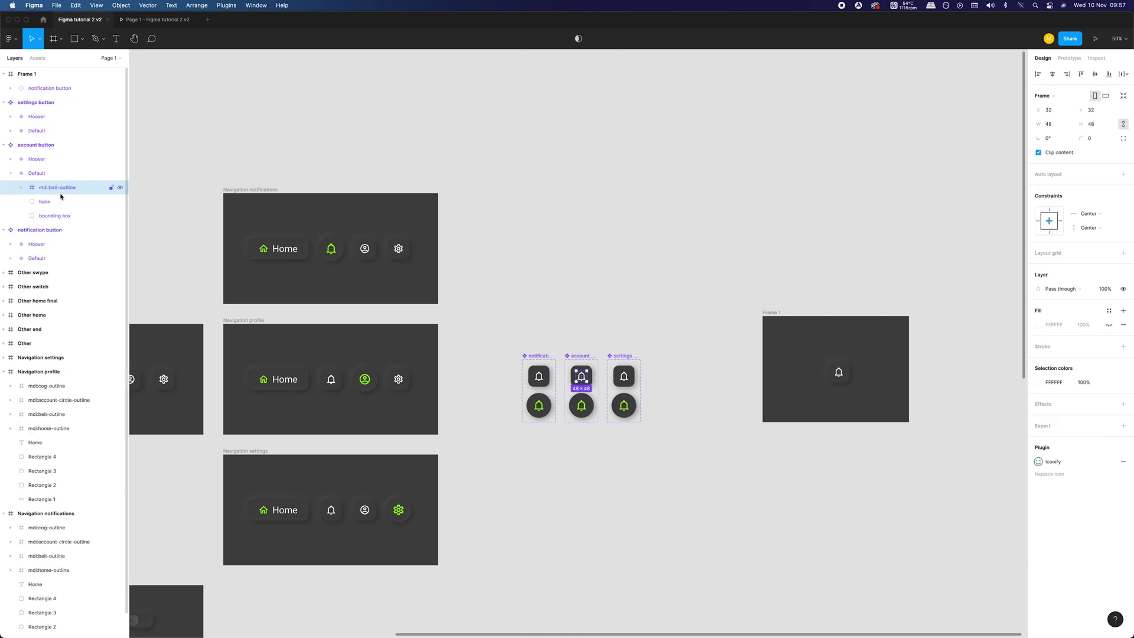
pyautogui.hotkey('shift', '2')
pyautogui.hotkey('shift', '1')
pyautogui.press('super+v')
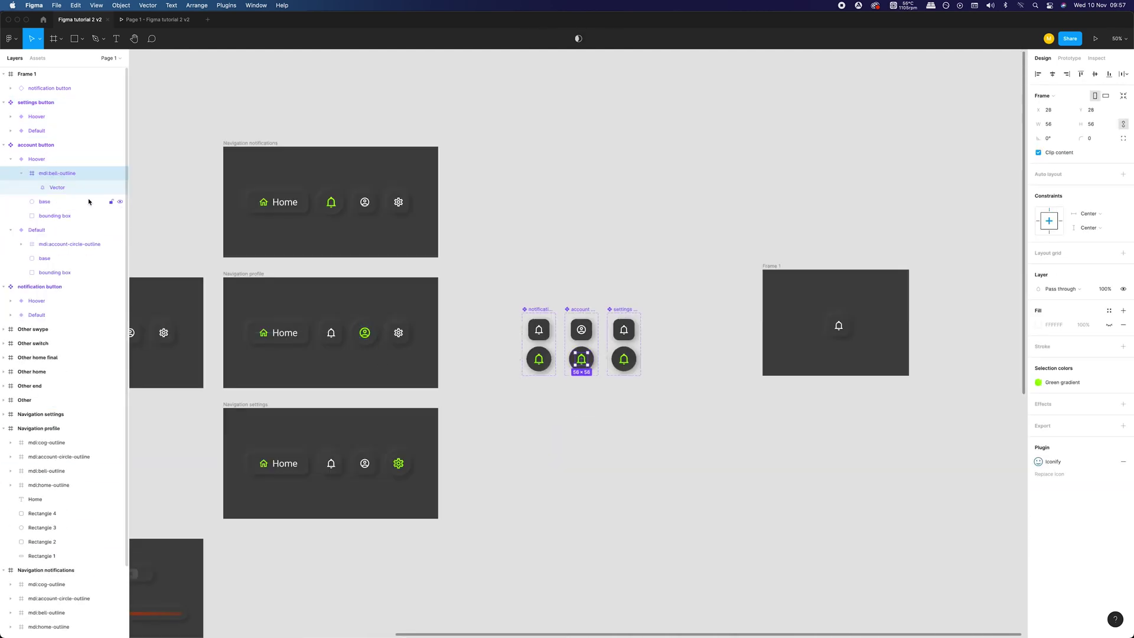
# - Replace the bell with the cog icon in both settings button variants
pyautogui.keyDown('super'); pyautogui.click(398, 202); pyautogui.keyUp('super')
pyautogui.press('super+c')
pyautogui.click(624, 329)
pyautogui.press('super+shift+r')
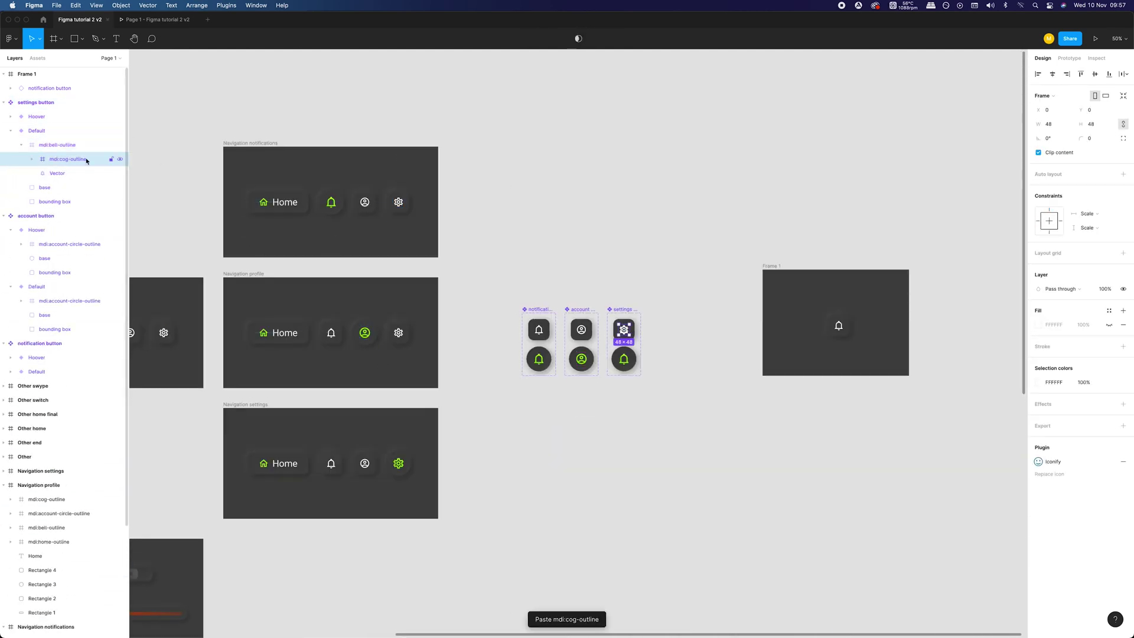
pyautogui.click(57, 130)
pyautogui.press('super+shift+r')
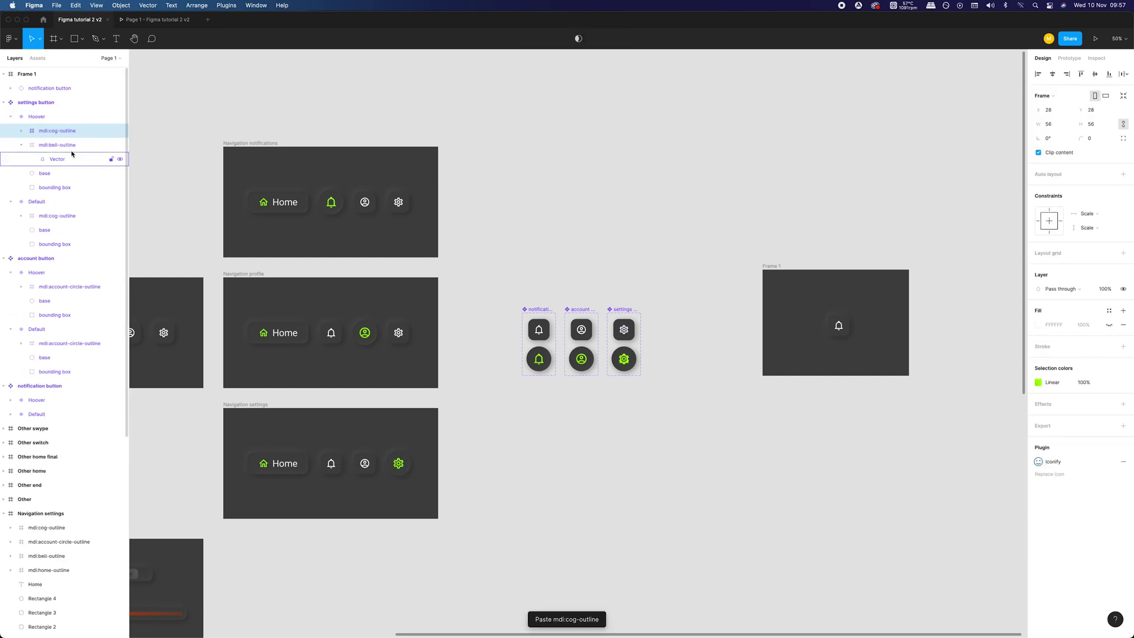
pyautogui.press('Escape')
pyautogui.hscroll(5, 739, 220)
pyautogui.scroll(5, 673, 342)
pyautogui.hotkey('alt', '2')
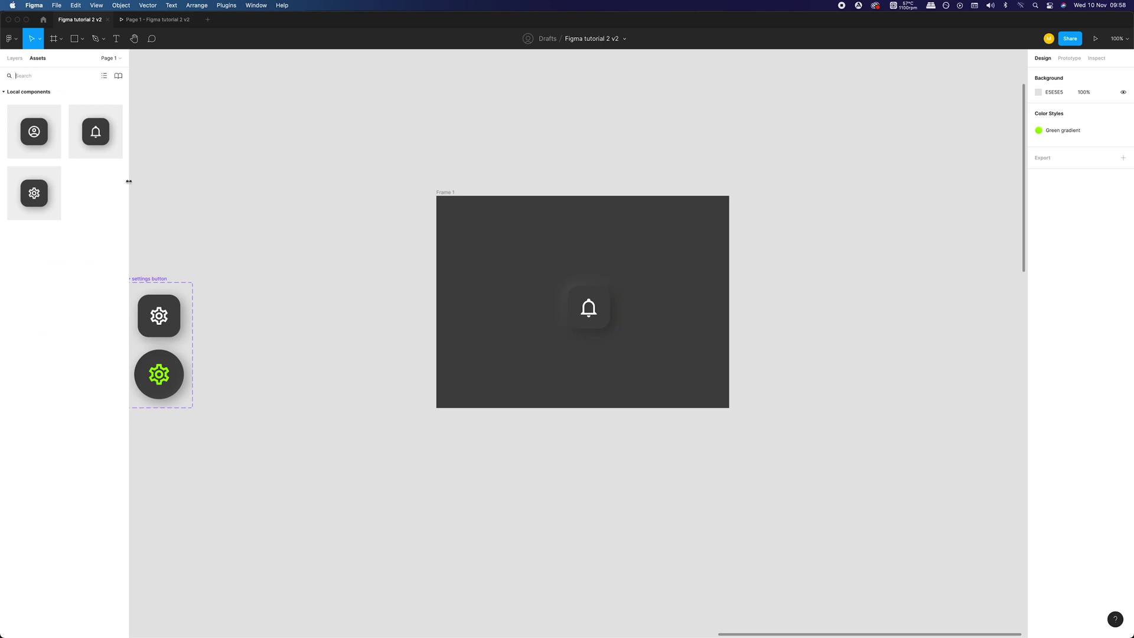
# - Place account and settings button instances beside the bell in Frame 1
pyautogui.moveTo(34, 131); pyautogui.dragTo(648, 307)
pyautogui.moveTo(34, 193); pyautogui.dragTo(708, 307)
pyautogui.click(665, 387)
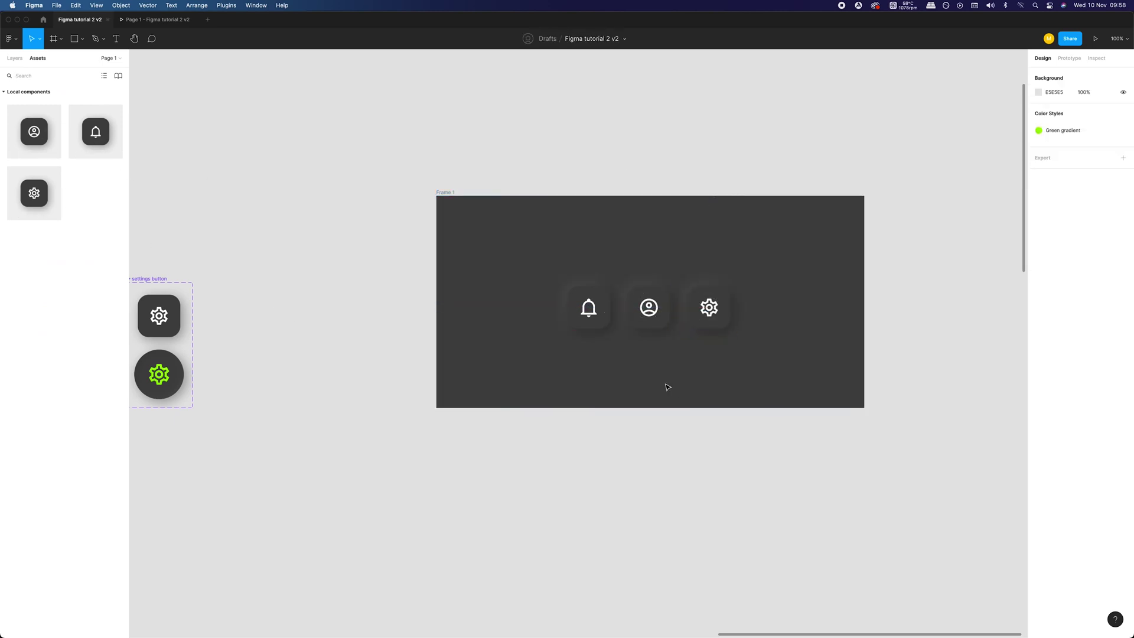
# - Run the prototype and check each button's While hovering interaction in the editor
pyautogui.click(156, 20)
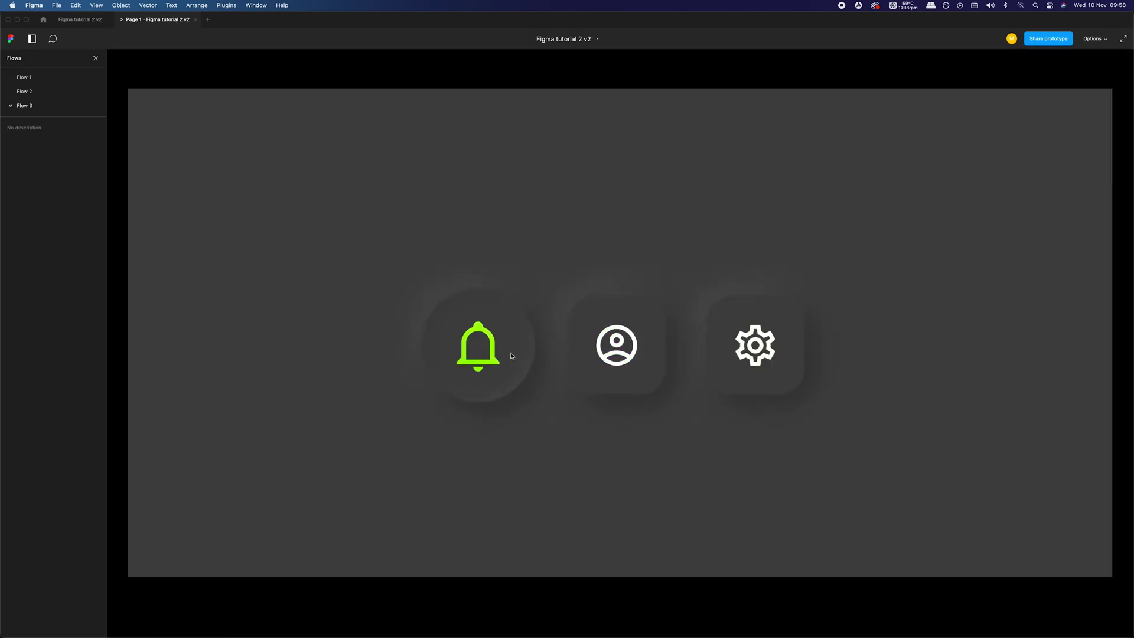
pyautogui.click(82, 19)
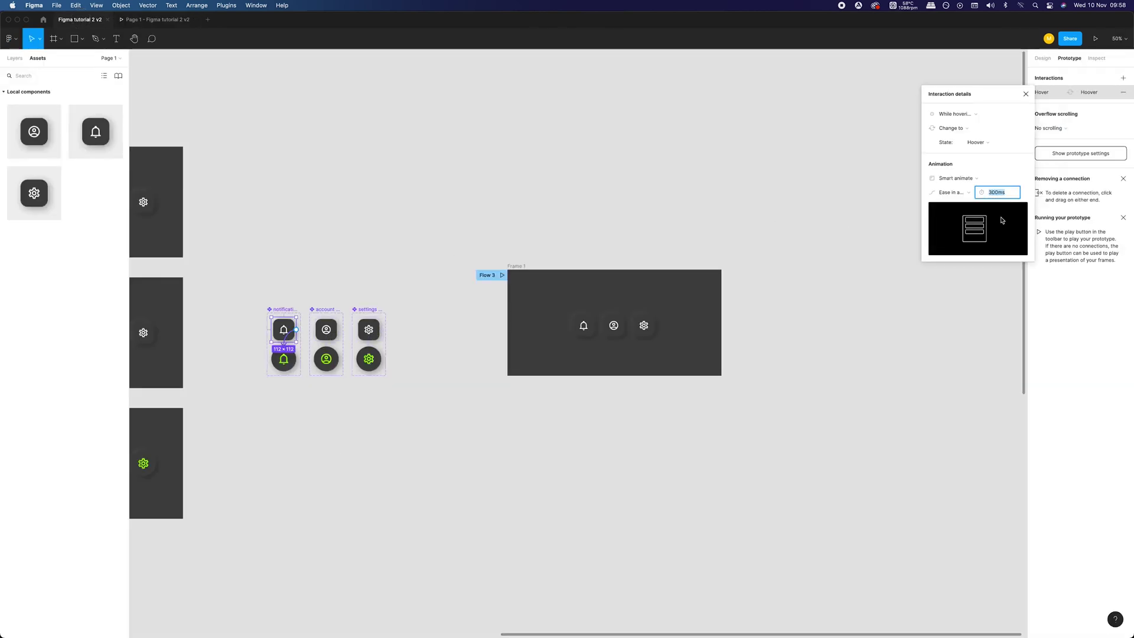
pyautogui.click(367, 260)
pyautogui.click(329, 342)
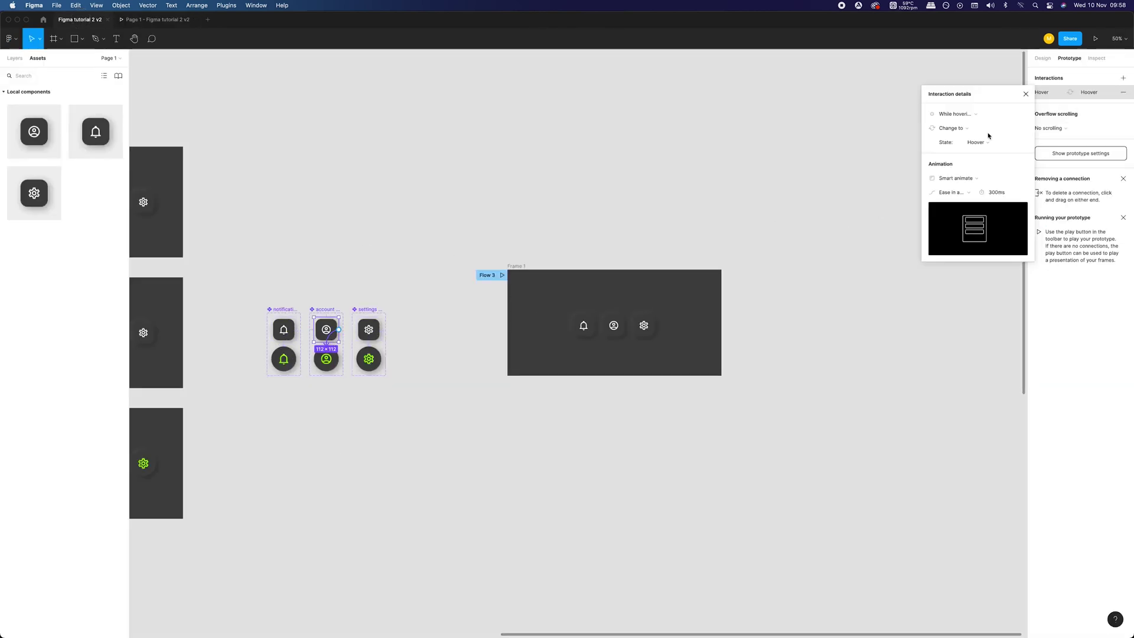
pyautogui.click(388, 215)
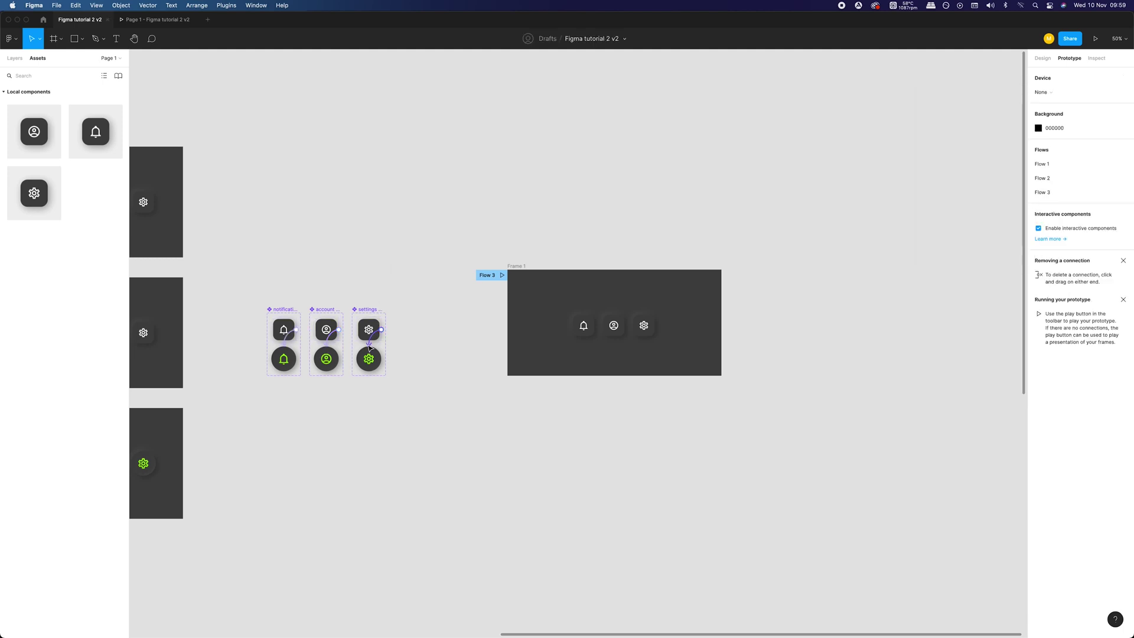
pyautogui.click(371, 342)
pyautogui.click(599, 205)
pyautogui.click(157, 20)
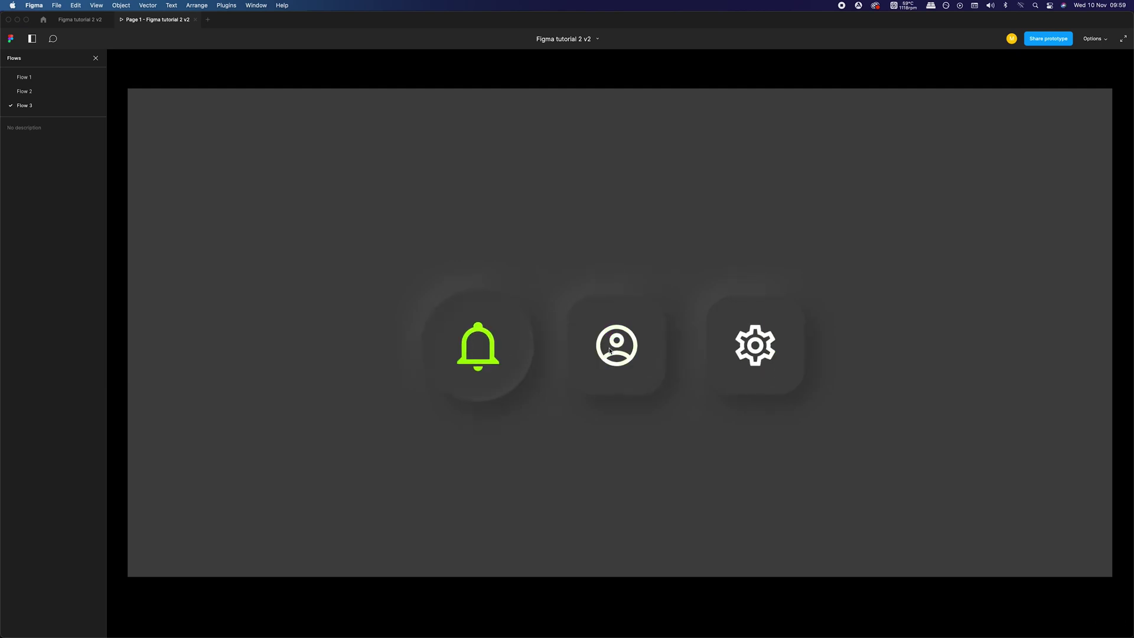
# - Rename Page 1 to Project and add a new page named Components
pyautogui.click(80, 20)
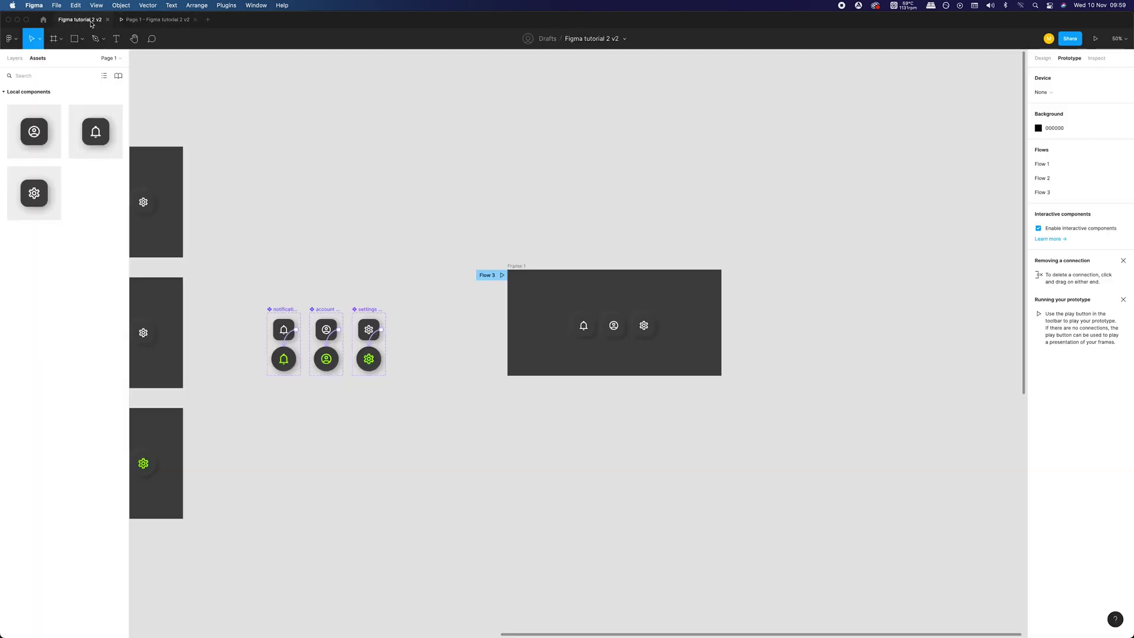
pyautogui.press('-')
pyautogui.hscroll(-3, 584, 266)
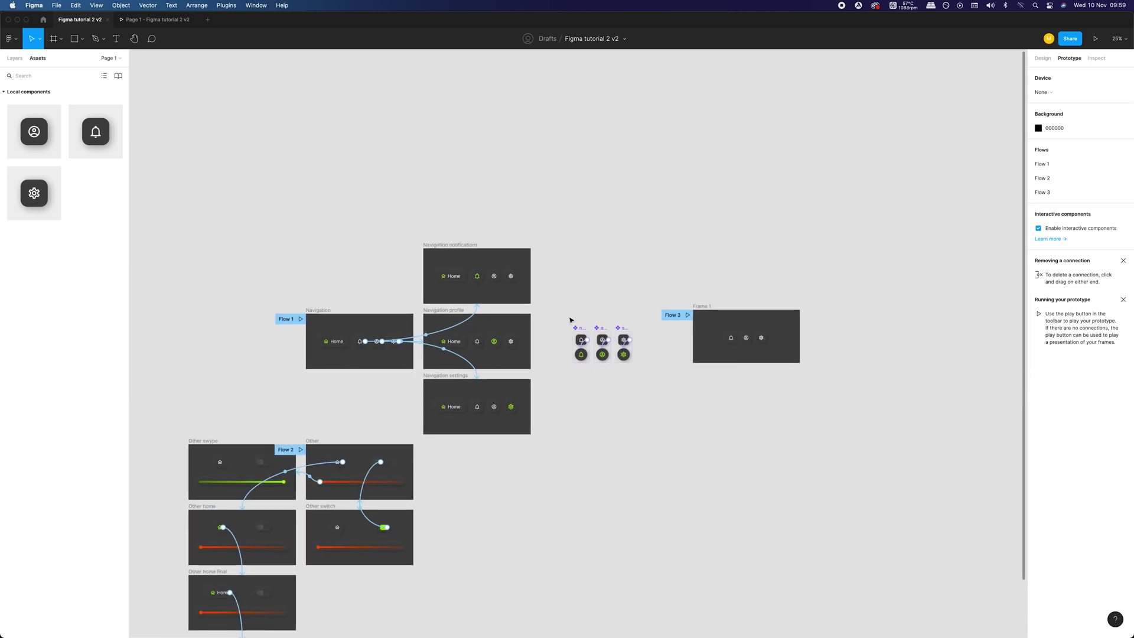
pyautogui.click(14, 58)
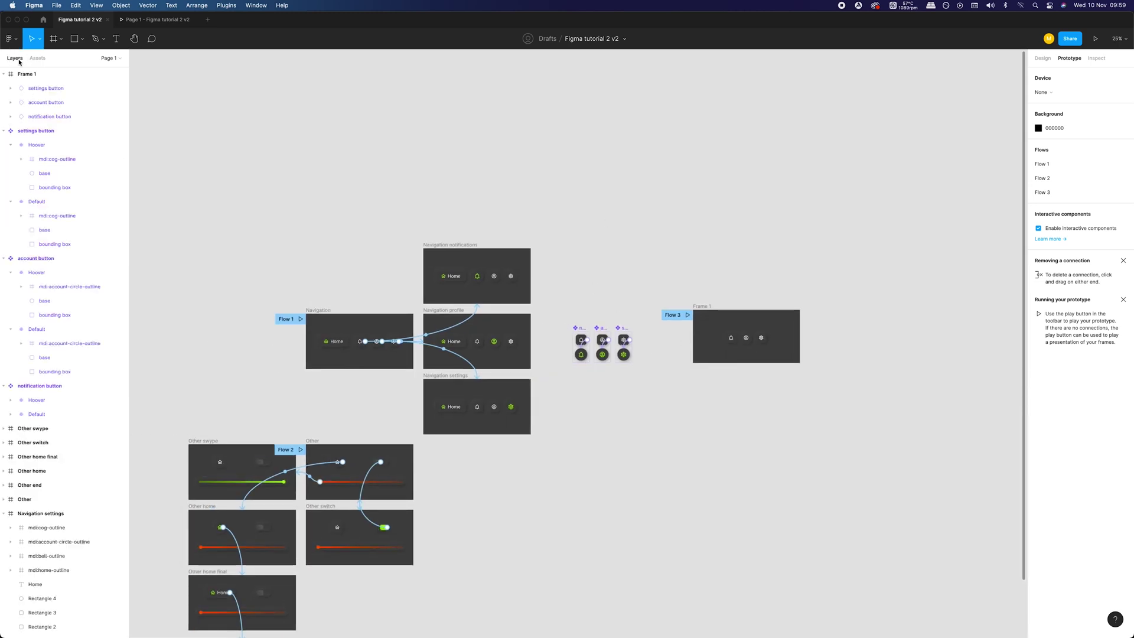
pyautogui.click(117, 59)
pyautogui.doubleClick(33, 90)
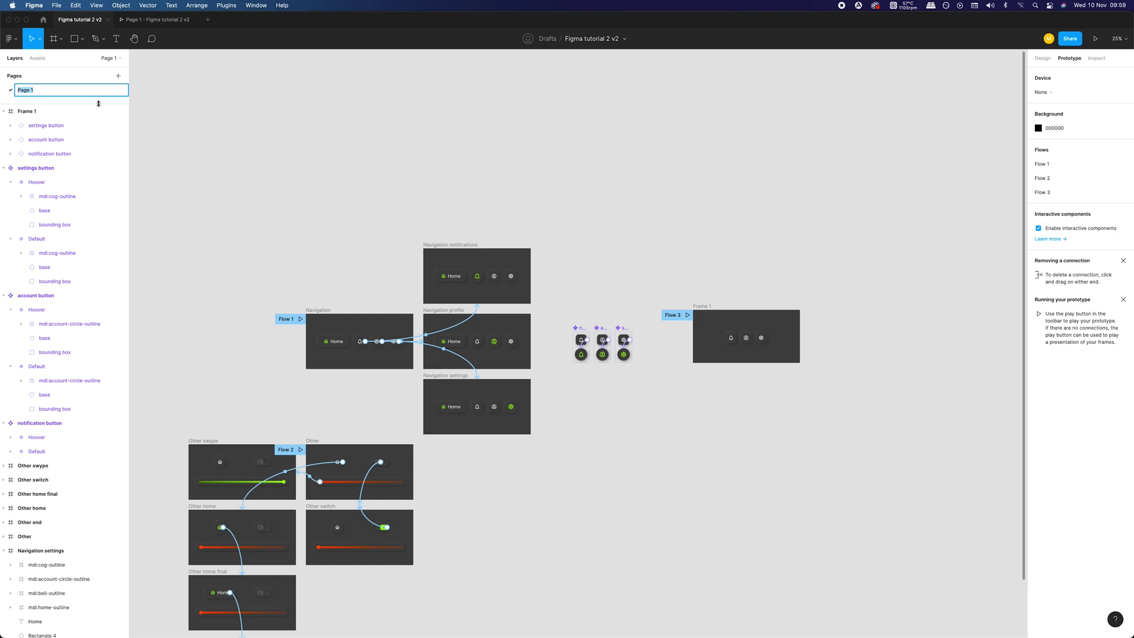
pyautogui.press('Return')
pyautogui.click(118, 75)
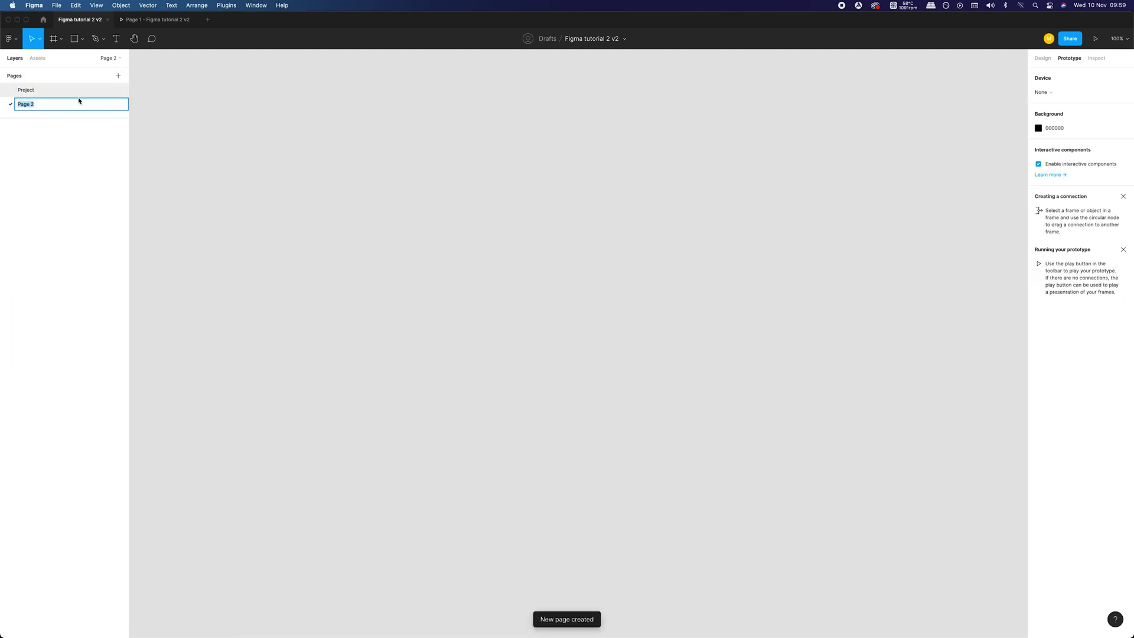
pyautogui.write('Components')
pyautogui.press('Return')
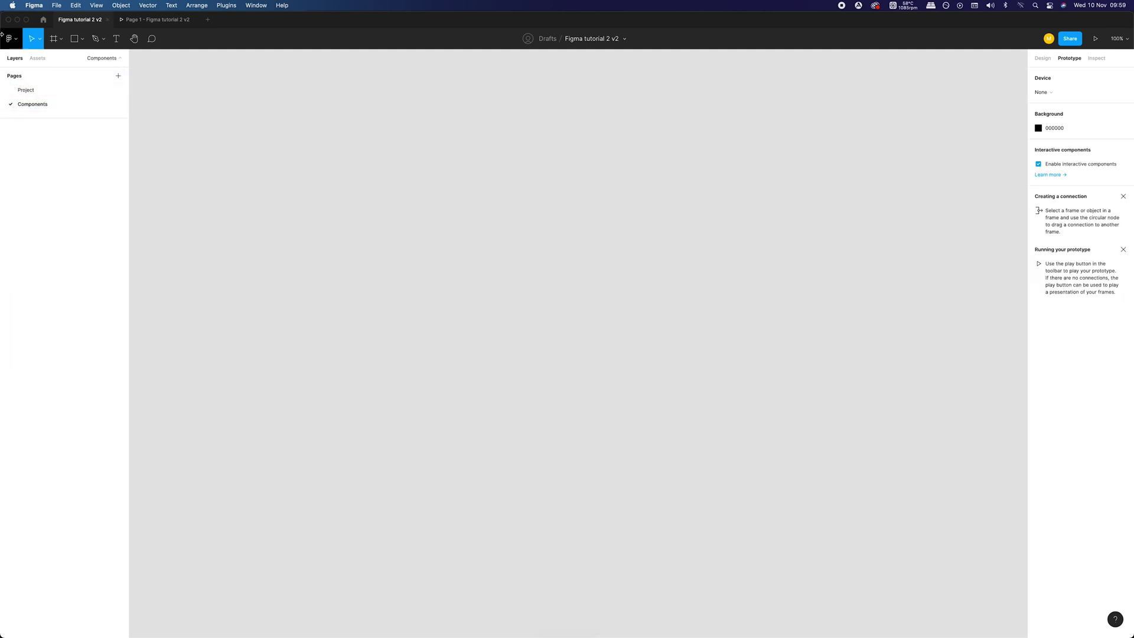
# - Move the notification, account and settings button sets from Project to the Components page
pyautogui.click(26, 90)
pyautogui.click(1042, 57)
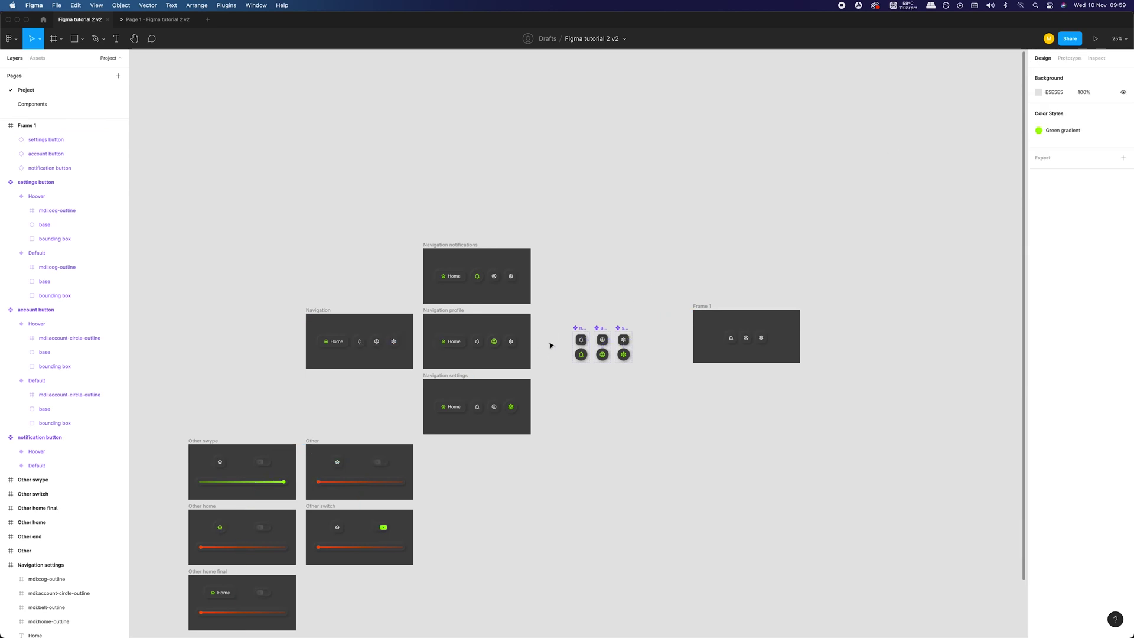
pyautogui.click(581, 348)
pyautogui.keyDown('shift'); pyautogui.click(601, 347); pyautogui.keyUp('shift')
pyautogui.keyDown('shift'); pyautogui.click(622, 347); pyautogui.keyUp('shift')
pyautogui.press('super+x')
pyautogui.click(32, 104)
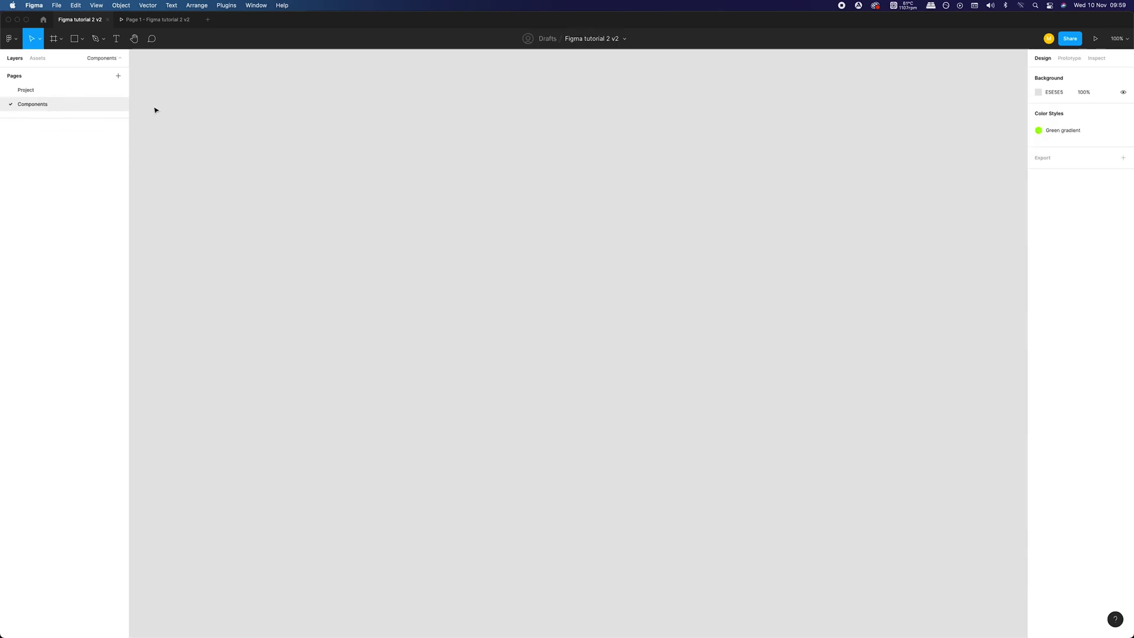
pyautogui.press('super+v')
pyautogui.press('super+z')
pyautogui.press('super+z')
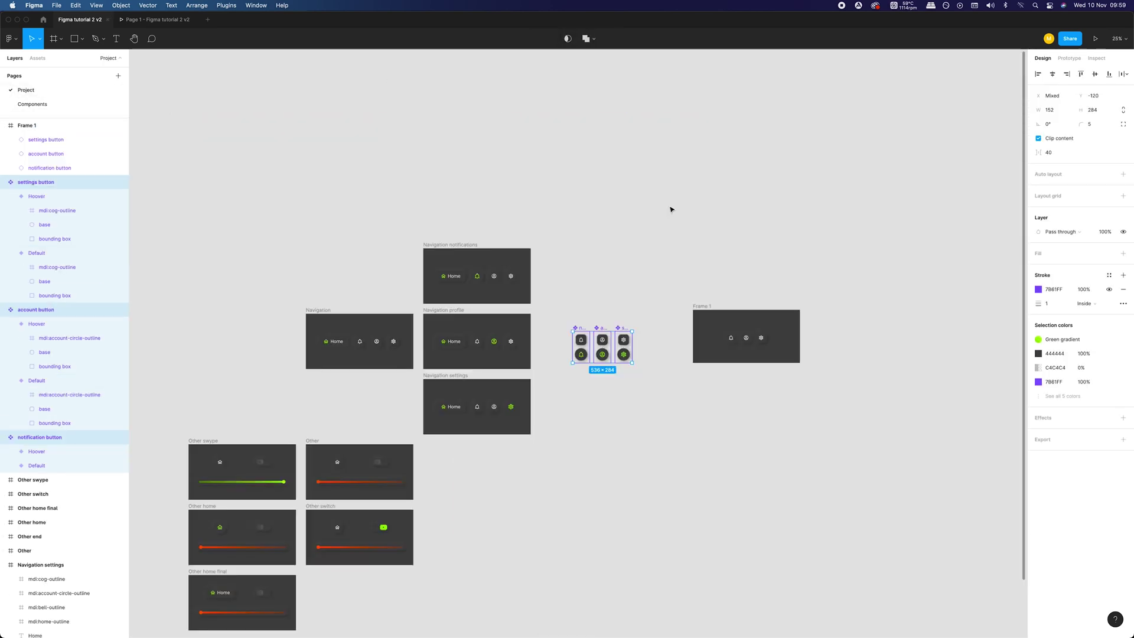
pyautogui.press('super+shift+z')
pyautogui.press('super+shift+z')
pyautogui.press('Escape')
pyautogui.hotkey('shift', '0')
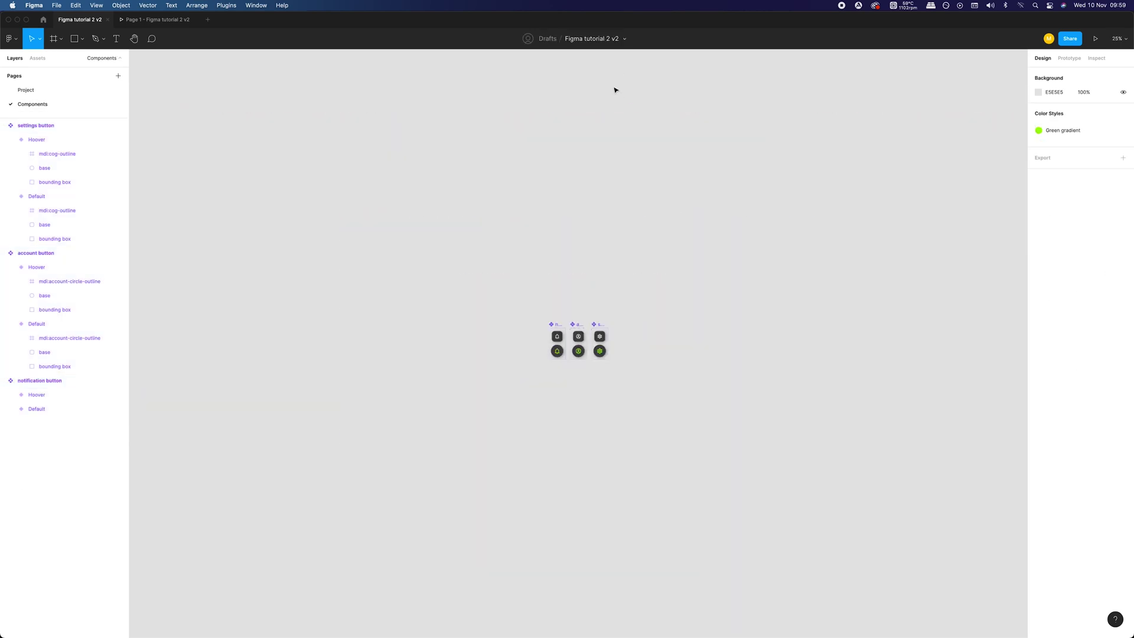
# - Add a 'Something 1' heading inside Frame 1 on the Project page
pyautogui.click(13, 92)
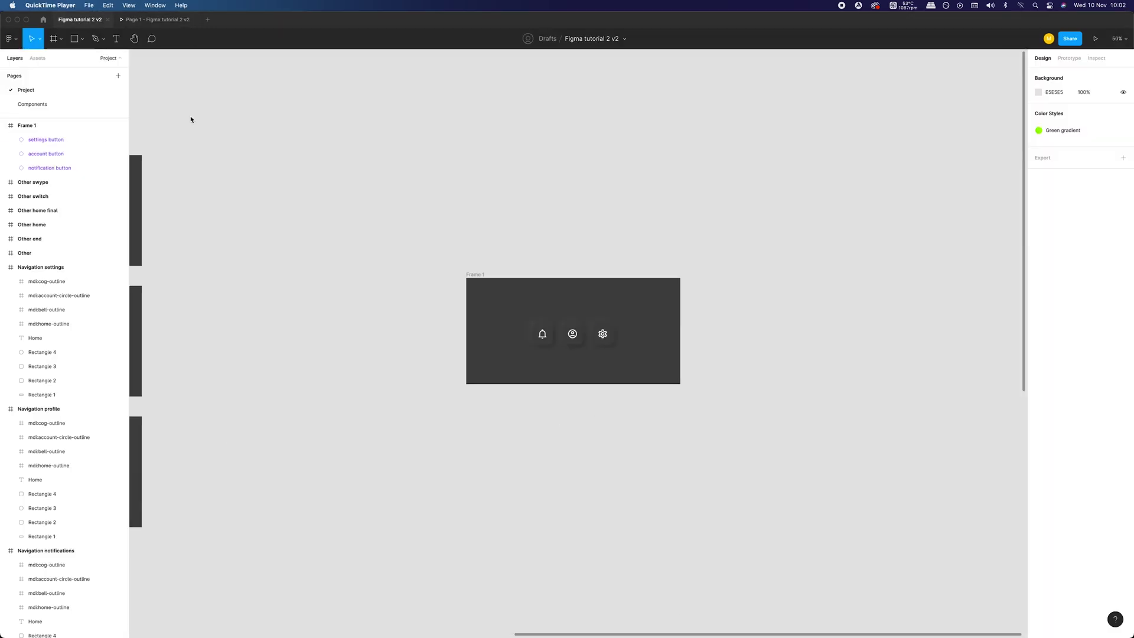
pyautogui.click(191, 119)
pyautogui.press('t')
pyautogui.write('1')
pyautogui.press('Escape')
# - Duplicate Frame 1 as Frame 2 and change its heading to 'Something 2'
pyautogui.hscroll(3, 656, 321)
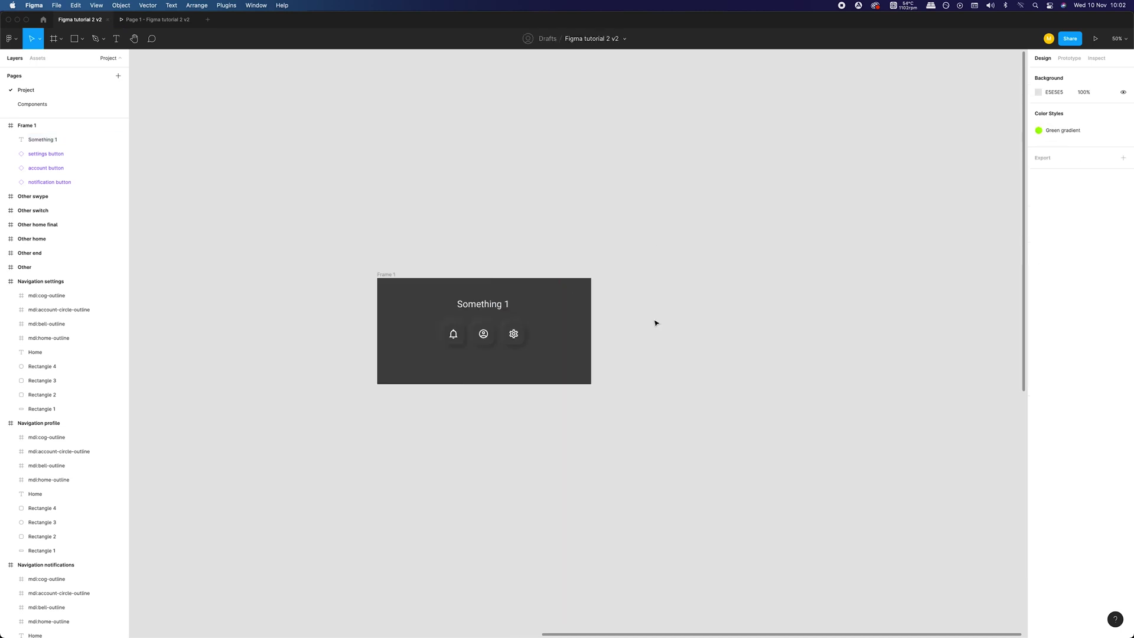
pyautogui.press('Escape')
pyautogui.press('super+c')
pyautogui.press('super+v')
pyautogui.doubleClick(732, 308)
pyautogui.write('2')
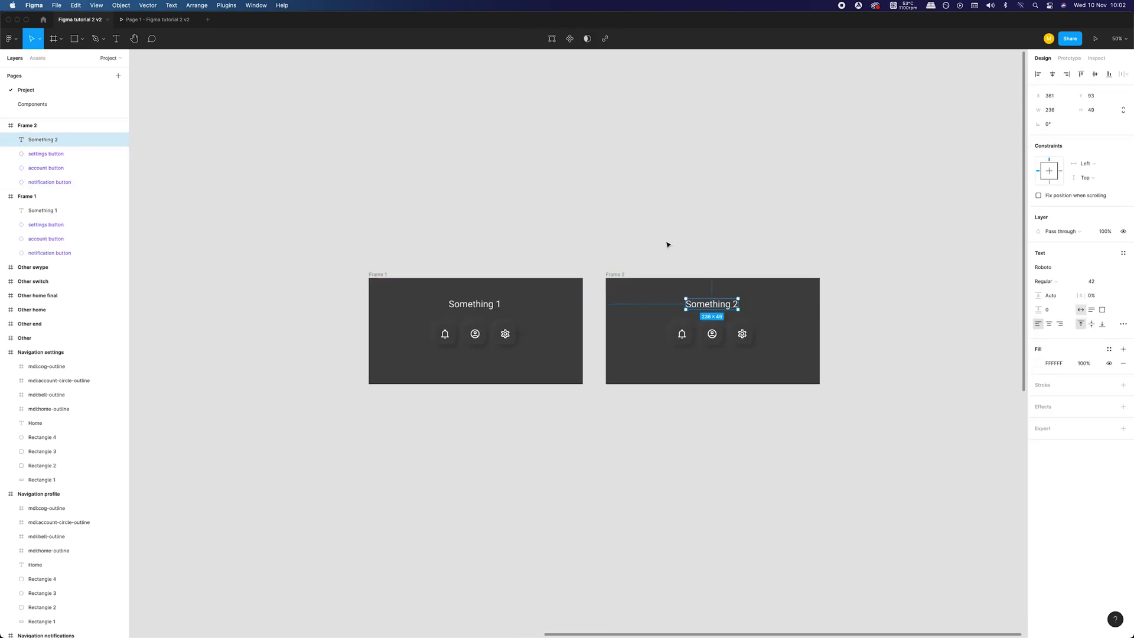
pyautogui.click(668, 246)
# - Link Frame 1's bell button to Frame 2 with a prototype connection
pyautogui.click(444, 334)
pyautogui.click(1069, 57)
pyautogui.moveTo(457, 333); pyautogui.dragTo(620, 331)
pyautogui.press('Escape')
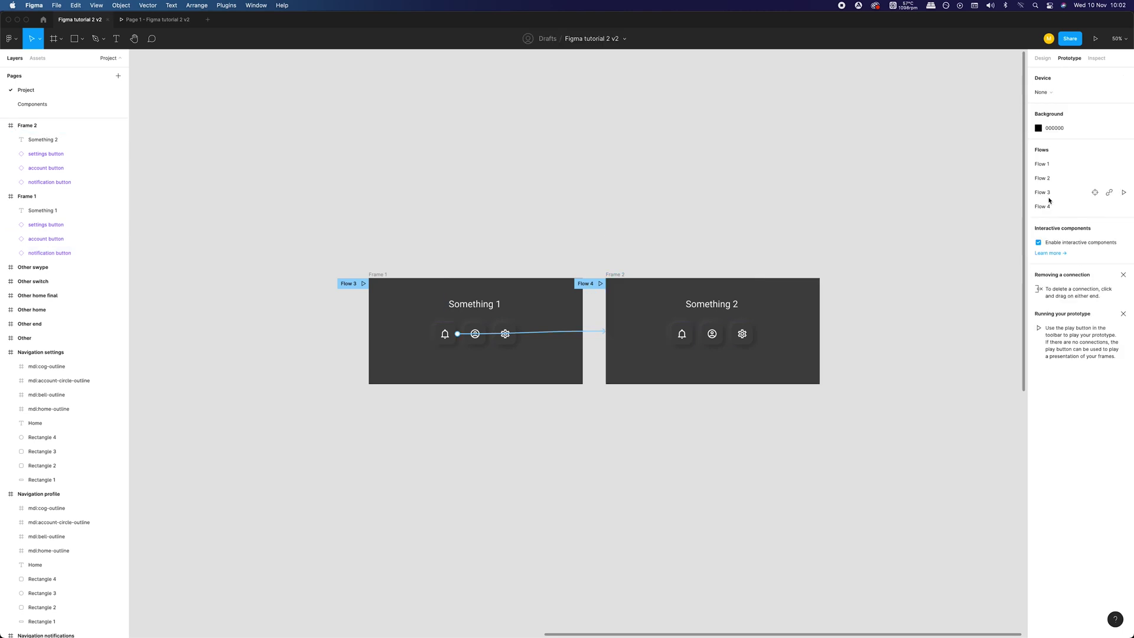
pyautogui.press('-')
pyautogui.hscroll(-3, 471, 256)
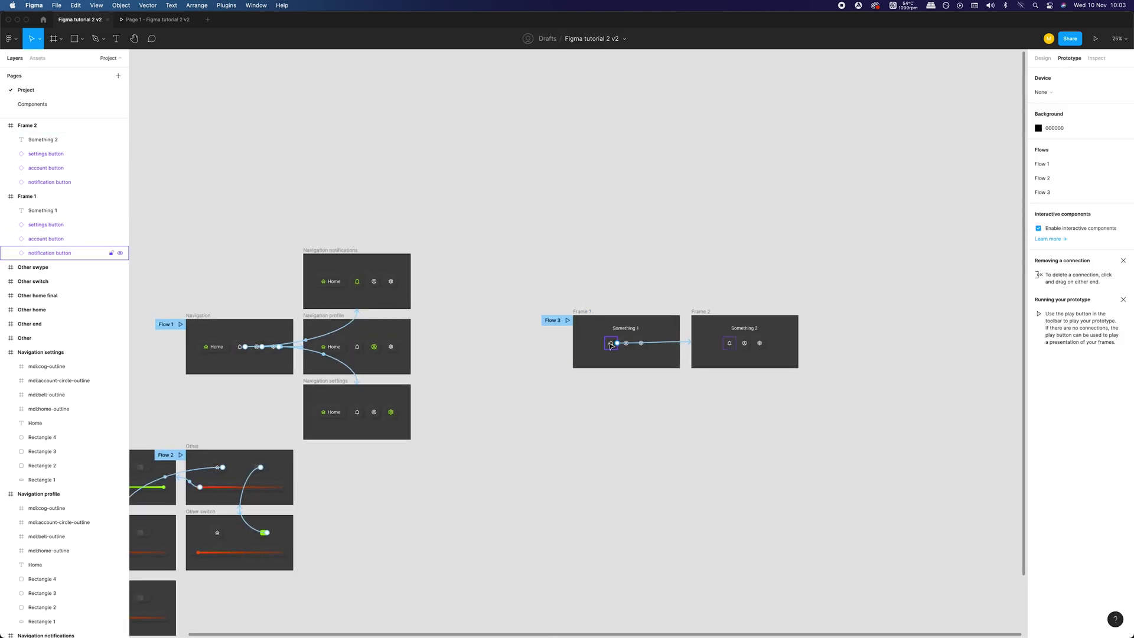
pyautogui.hscroll(2, 141, 177)
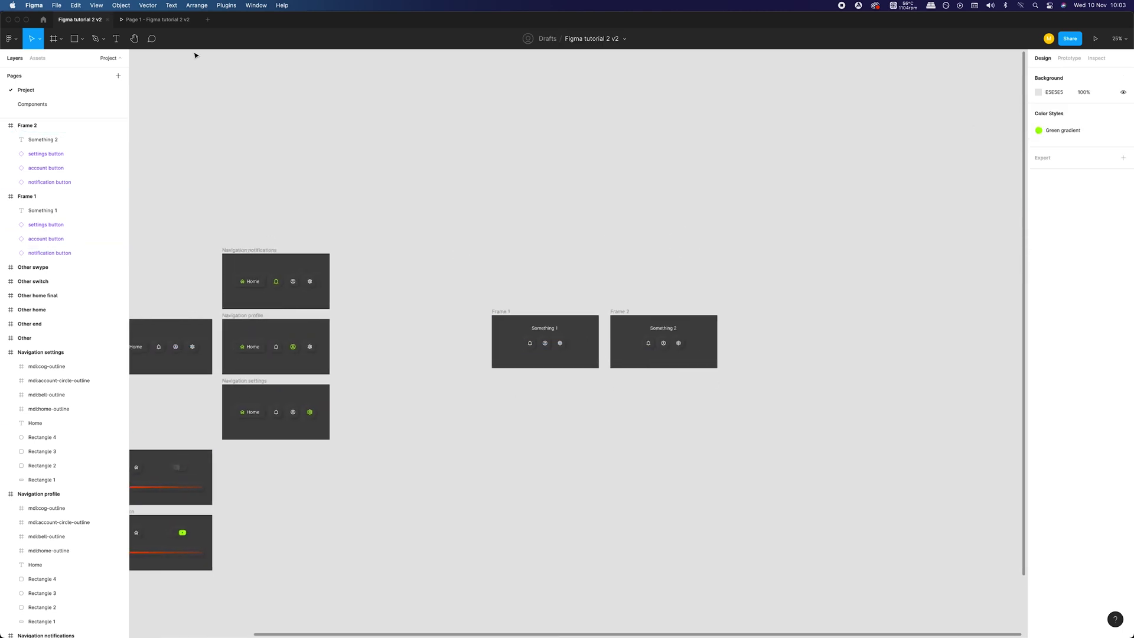
pyautogui.click(176, 21)
pyautogui.click(476, 331)
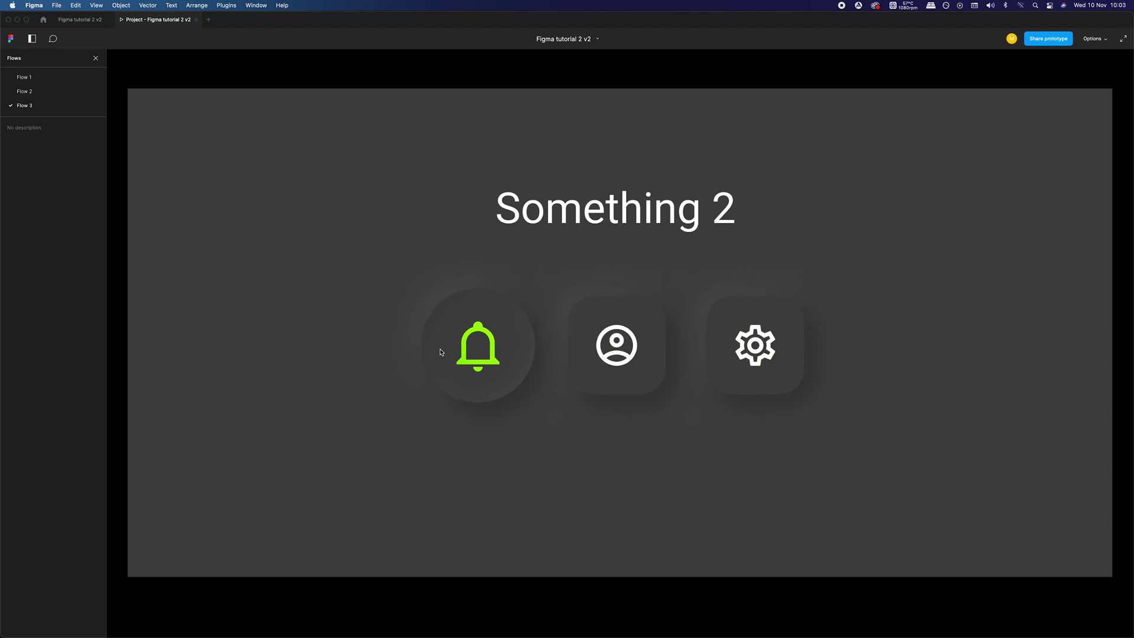
pyautogui.click(79, 24)
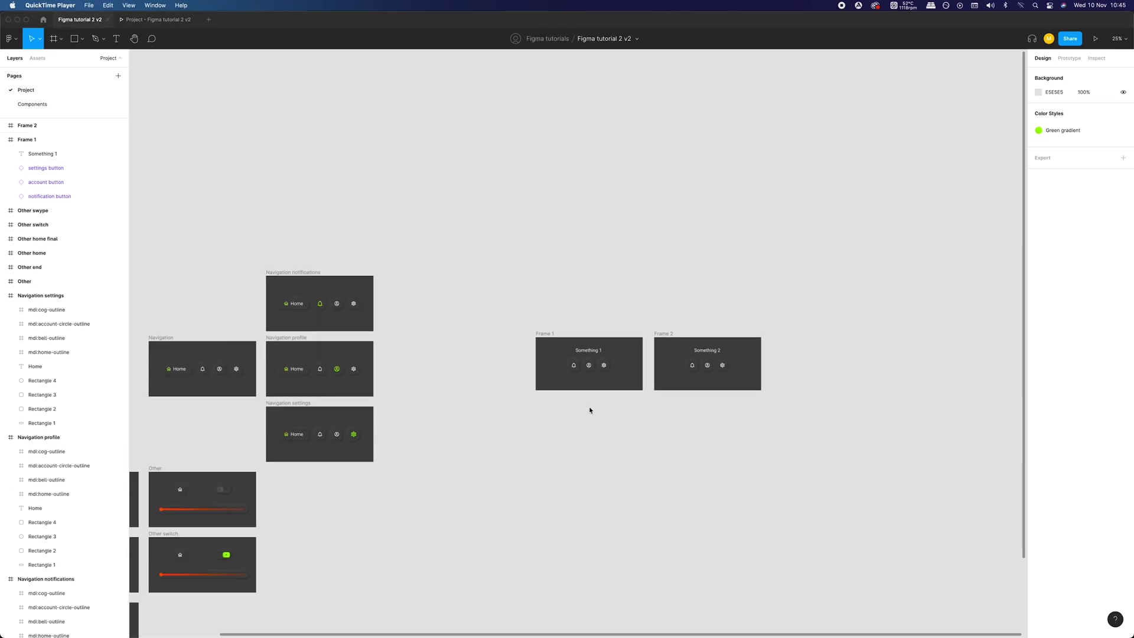
# - Delete Frame 2, leaving Frame 1 in view
pyautogui.hscroll(2, 589, 410)
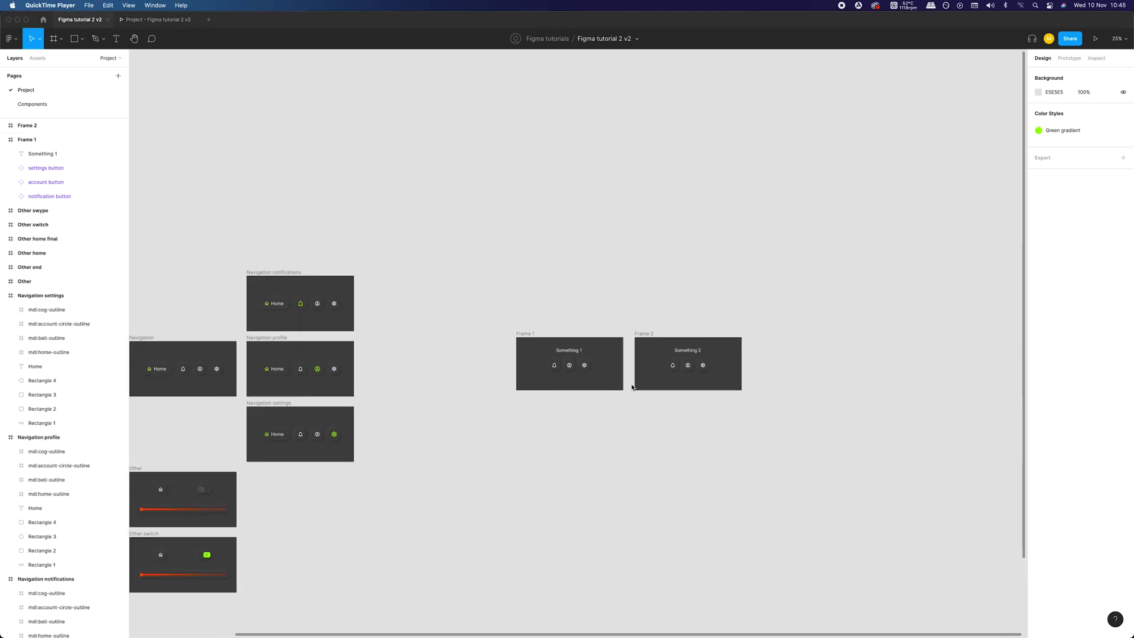
pyautogui.click(648, 333)
pyautogui.press('Delete')
pyautogui.hotkey('shift', '0')
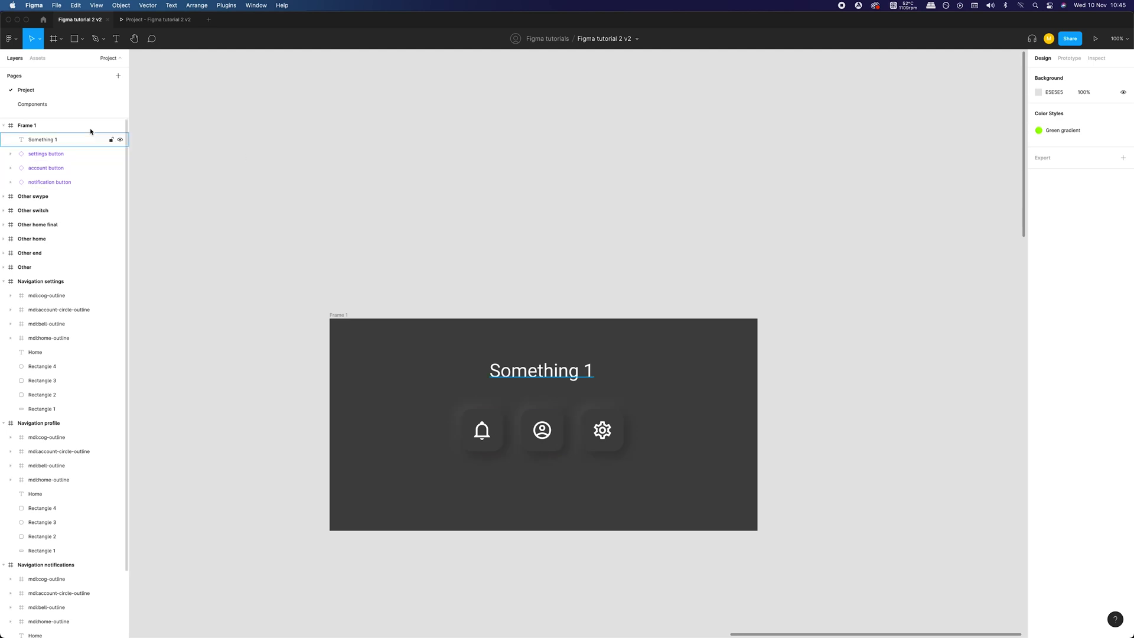
# - On the Components page, set the bell button Default variant's trigger to On click
pyautogui.click(54, 105)
pyautogui.click(1069, 58)
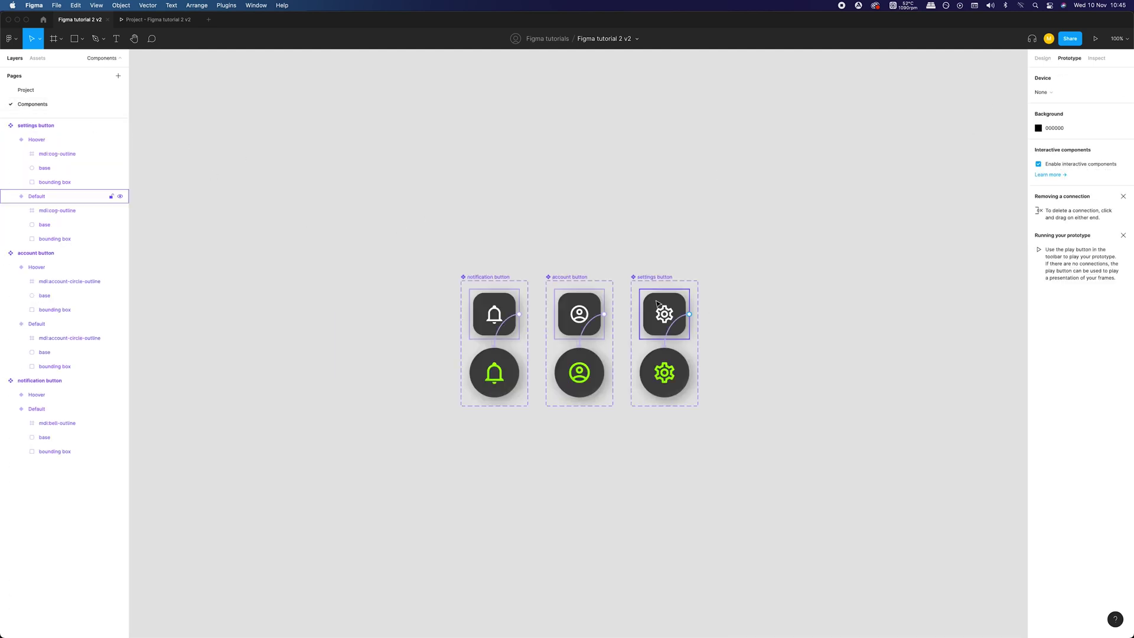
pyautogui.click(494, 313)
pyautogui.click(963, 115)
pyautogui.click(966, 117)
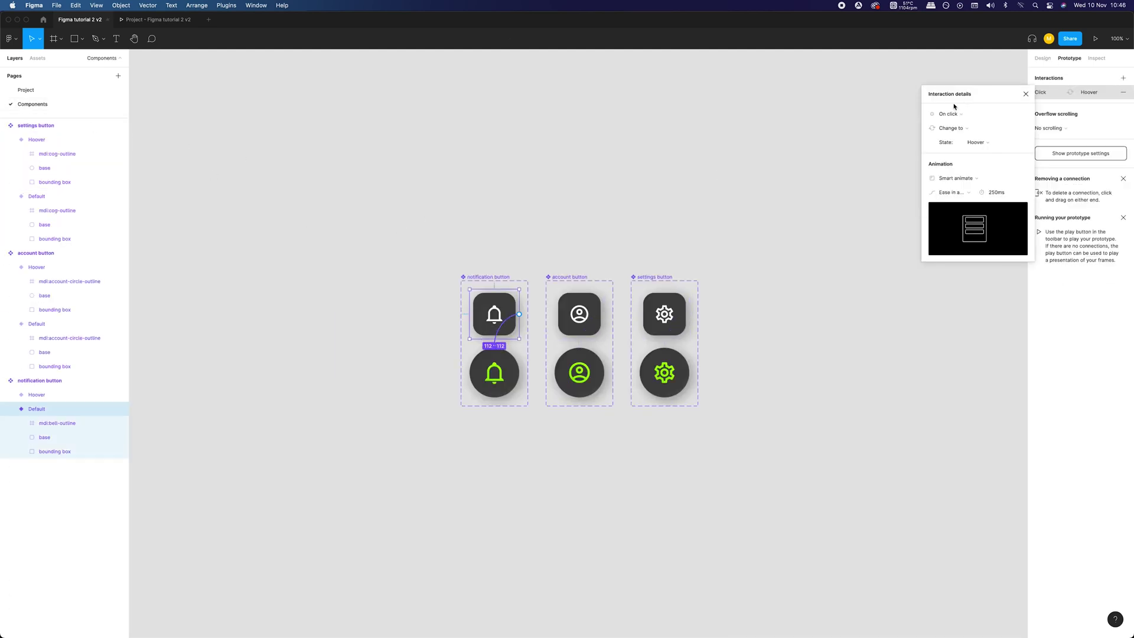
pyautogui.click(579, 313)
# - Set the account and settings Default variants' triggers to On click as well
pyautogui.click(1057, 92)
pyautogui.click(966, 118)
pyautogui.click(967, 117)
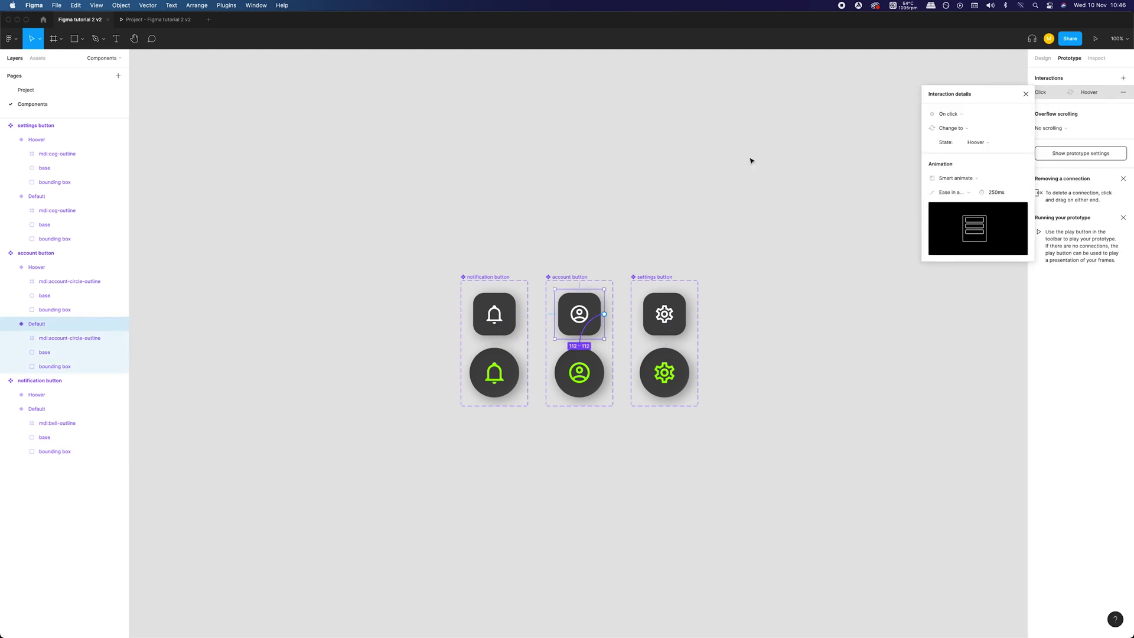
pyautogui.click(665, 313)
pyautogui.click(1057, 92)
pyautogui.click(966, 118)
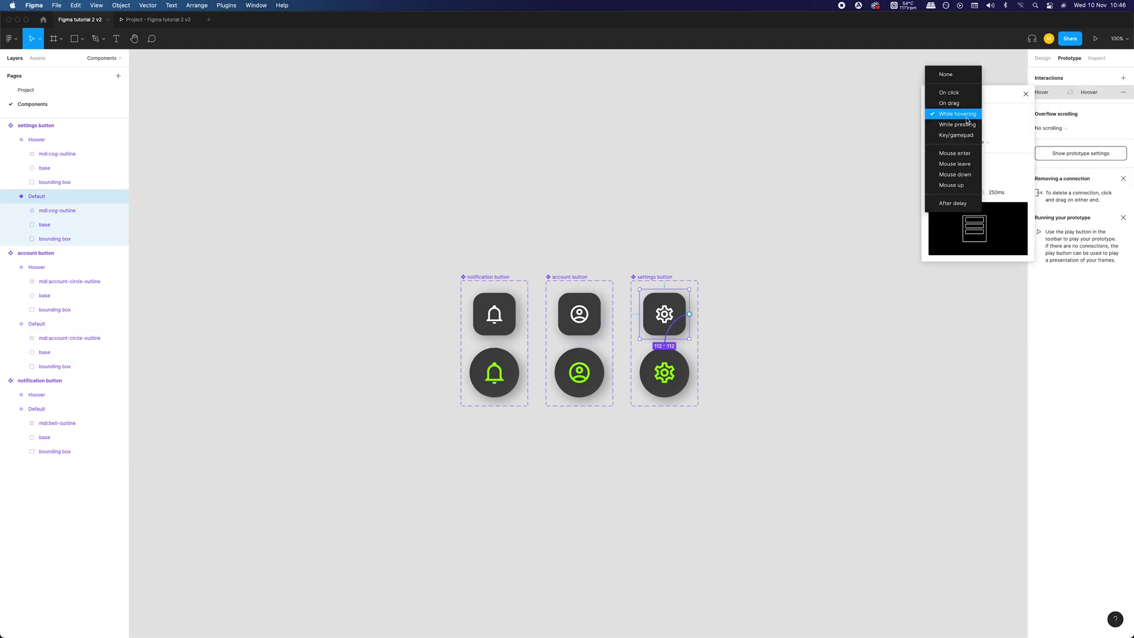
pyautogui.click(949, 92)
pyautogui.click(774, 227)
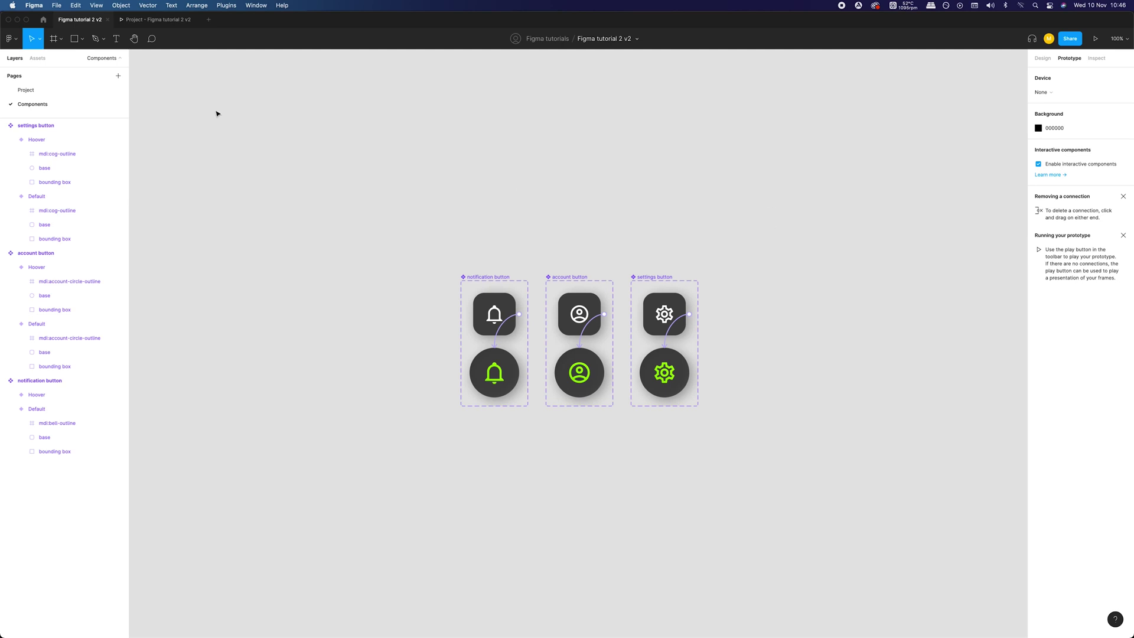
pyautogui.click(71, 91)
# - Play the prototype, then inspect the account variant's interaction on the Components page
pyautogui.press('super+alt+Return')
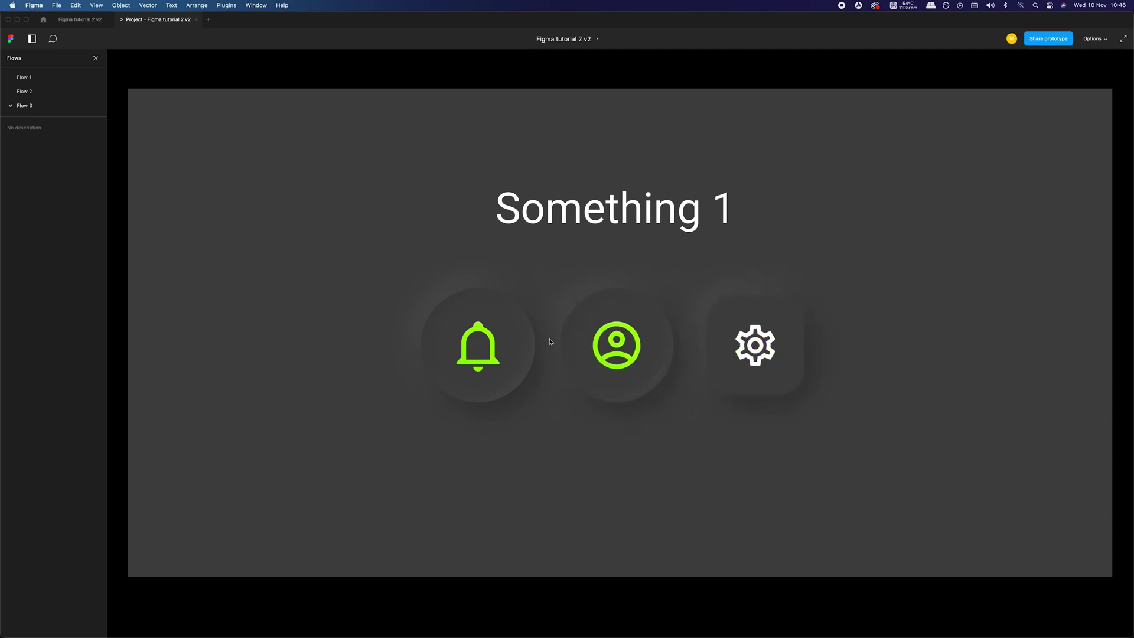
pyautogui.click(80, 20)
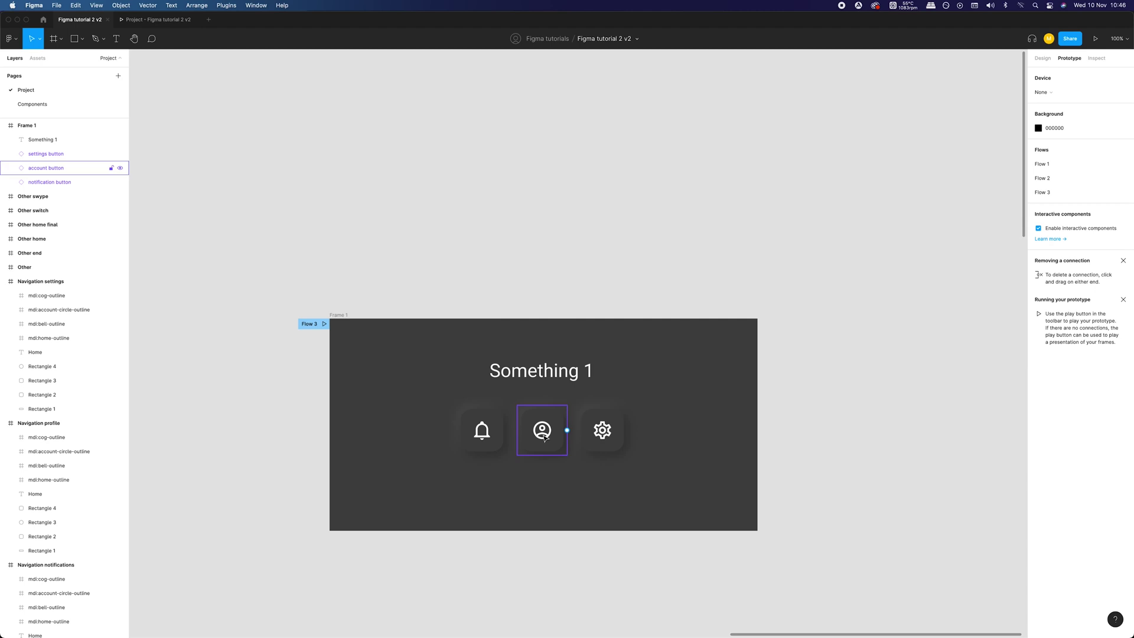
pyautogui.click(35, 105)
pyautogui.click(582, 345)
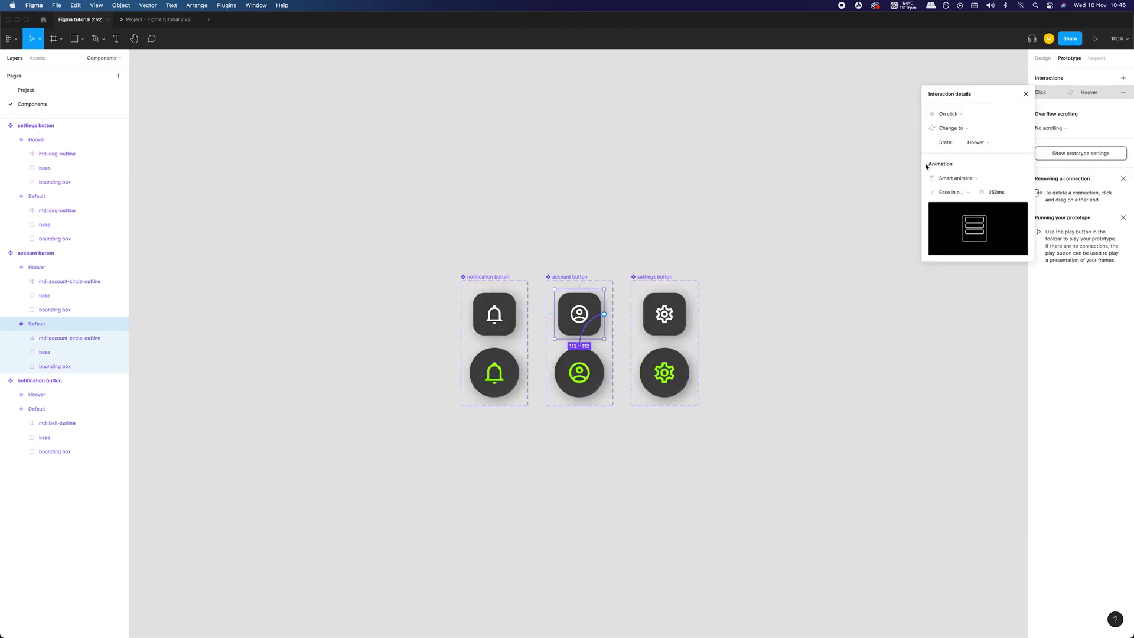
pyautogui.click(26, 89)
# - Check the account and settings instances in Frame 1, then test both buttons in prototype view
pyautogui.click(543, 429)
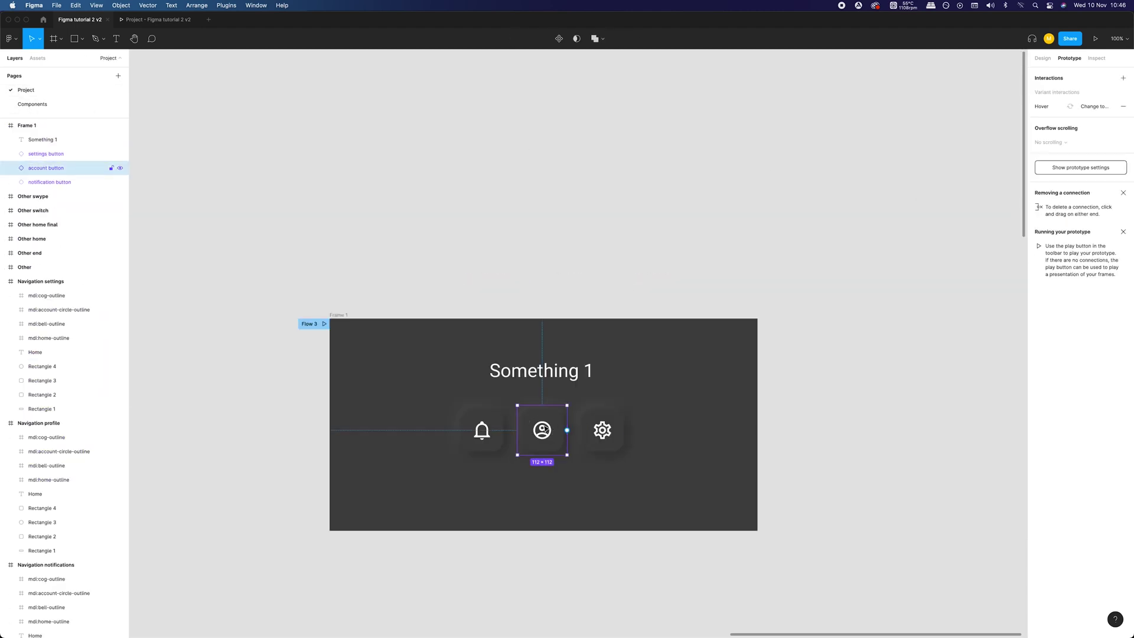
pyautogui.click(1041, 58)
pyautogui.click(1072, 175)
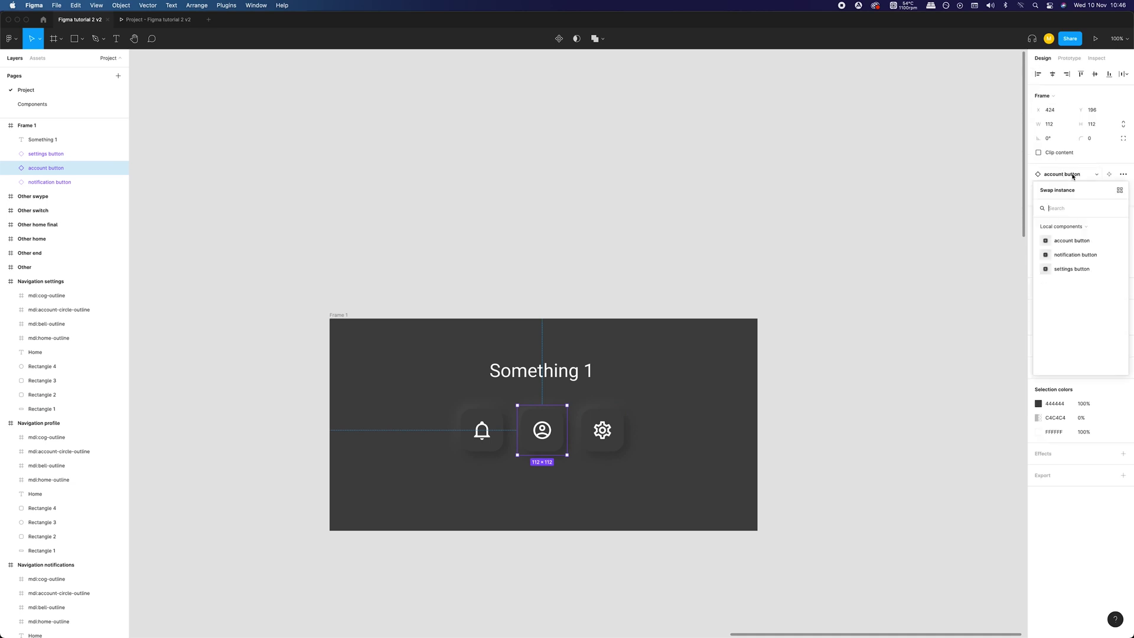
pyautogui.click(1080, 254)
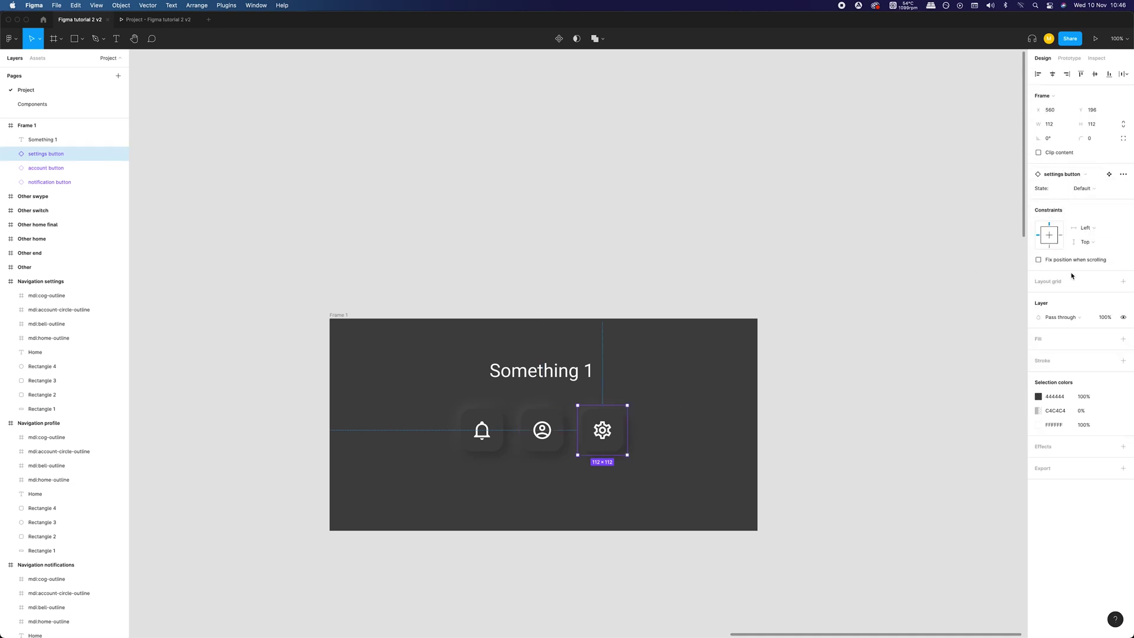
pyautogui.click(155, 19)
pyautogui.click(649, 367)
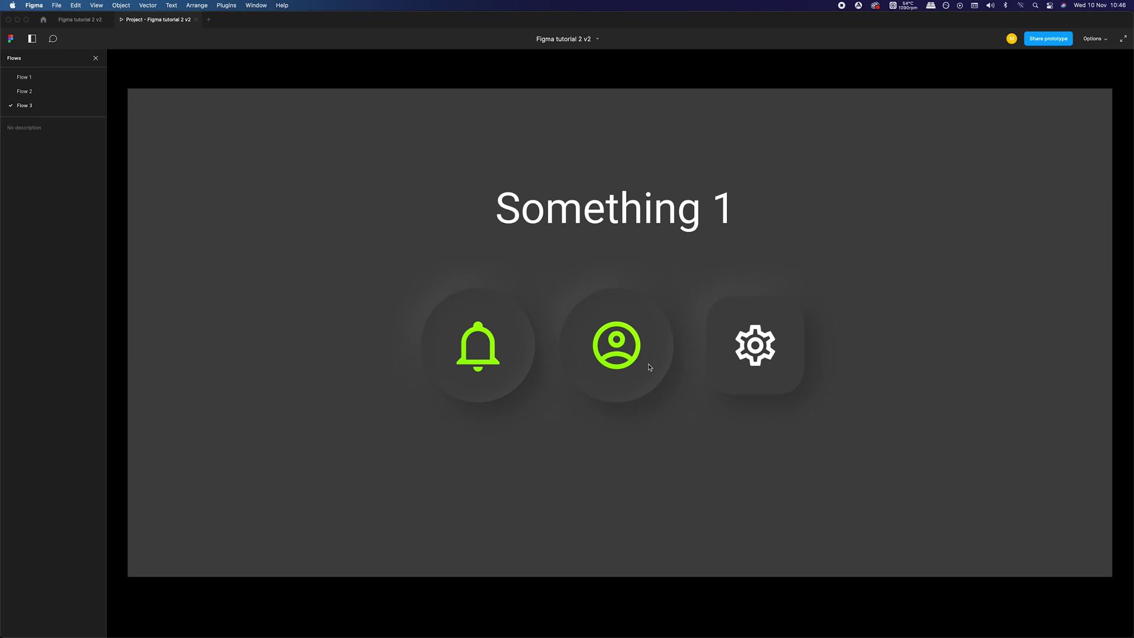
pyautogui.click(761, 358)
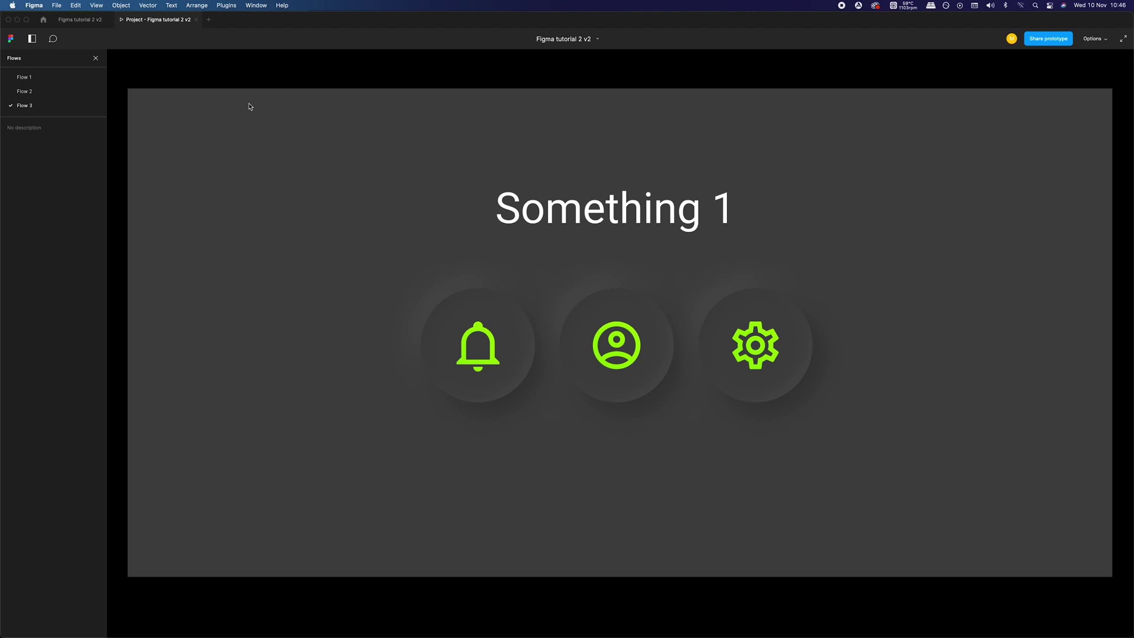
# - Return from the prototype to the 'Figma tutorial 2 v2' editor tab
pyautogui.click(88, 22)
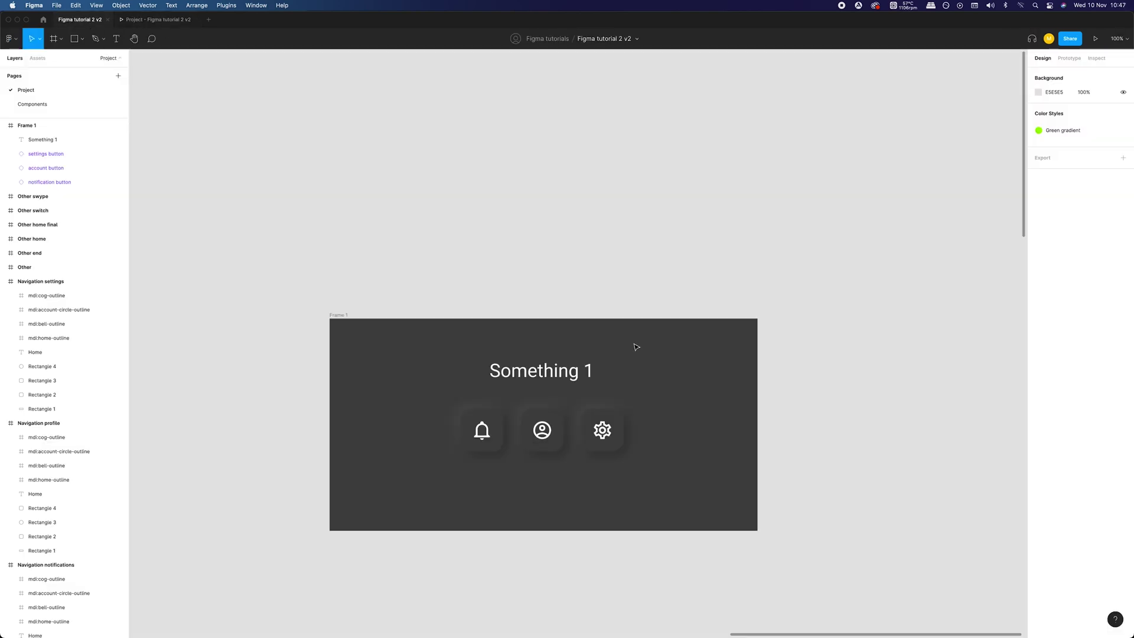
# - Copy the bell, account and settings Default variants and place them right of the component sets
pyautogui.click(65, 104)
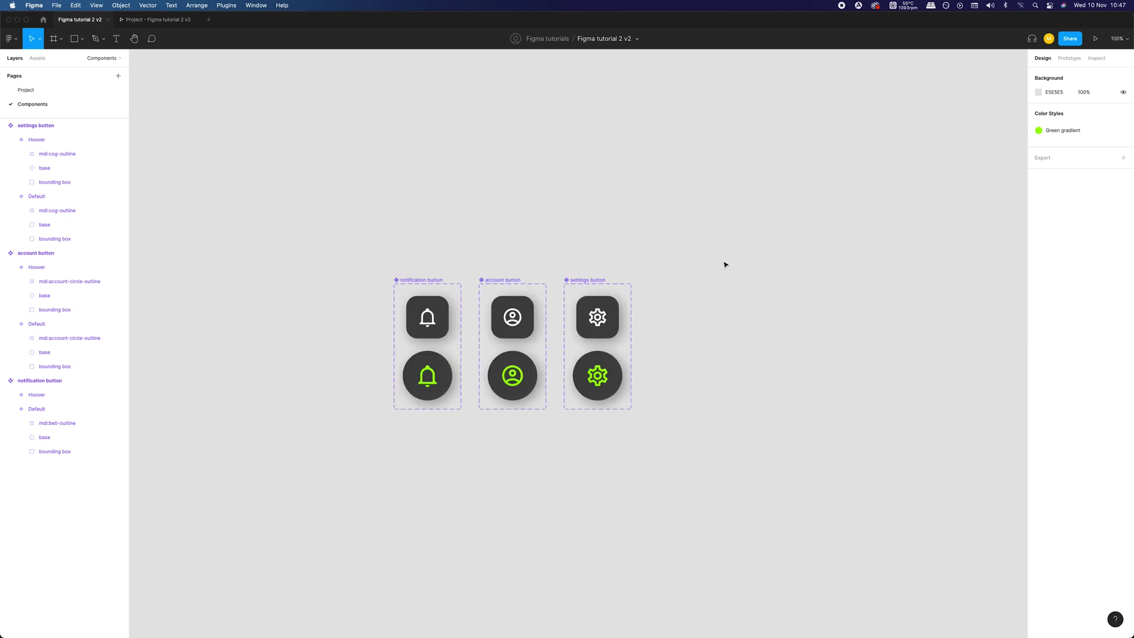
pyautogui.hscroll(5, 725, 265)
pyautogui.click(289, 318)
pyautogui.keyDown('shift'); pyautogui.click(366, 319); pyautogui.keyUp('shift')
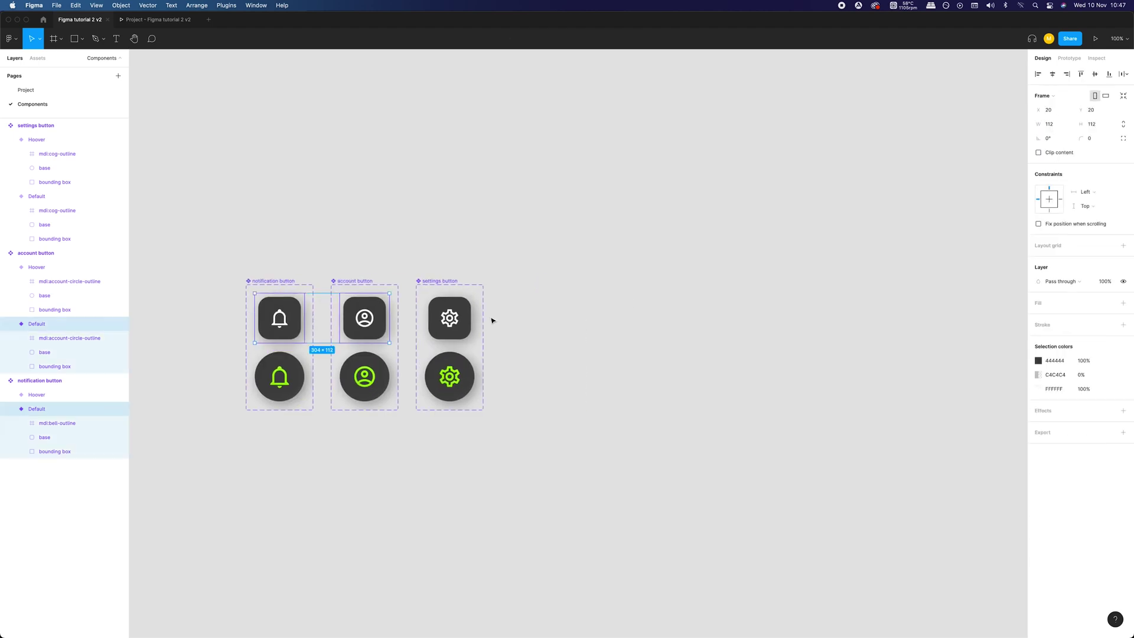
pyautogui.keyDown('shift'); pyautogui.click(457, 318); pyautogui.keyUp('shift')
pyautogui.press('super+c')
pyautogui.press('super+v')
pyautogui.moveTo(353, 317); pyautogui.dragTo(685, 329)
# - Move the settings copy 24 px from the account copy and select all three copies
pyautogui.click(721, 324)
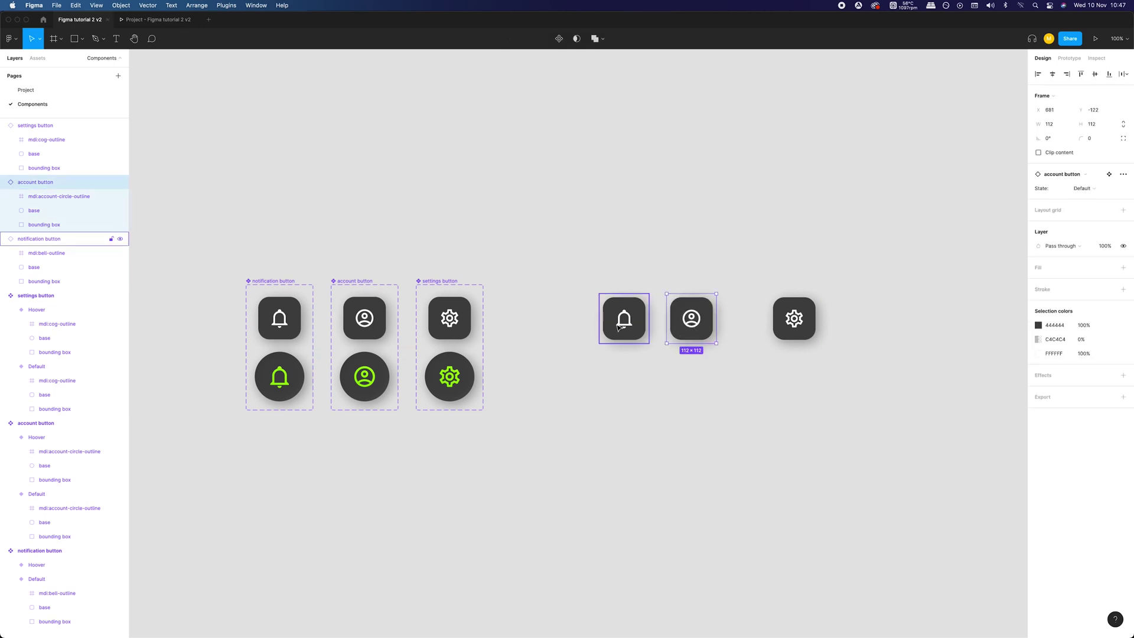
pyautogui.click(794, 319)
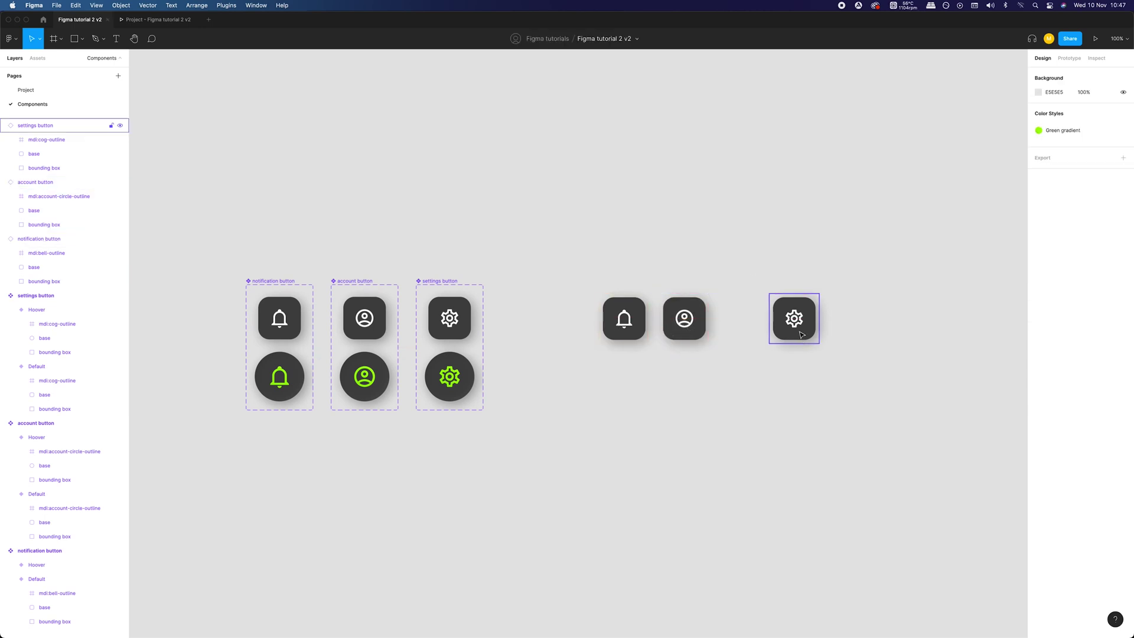
pyautogui.moveTo(794, 319); pyautogui.dragTo(745, 318)
pyautogui.click(687, 261)
pyautogui.hscroll(2, 687, 260)
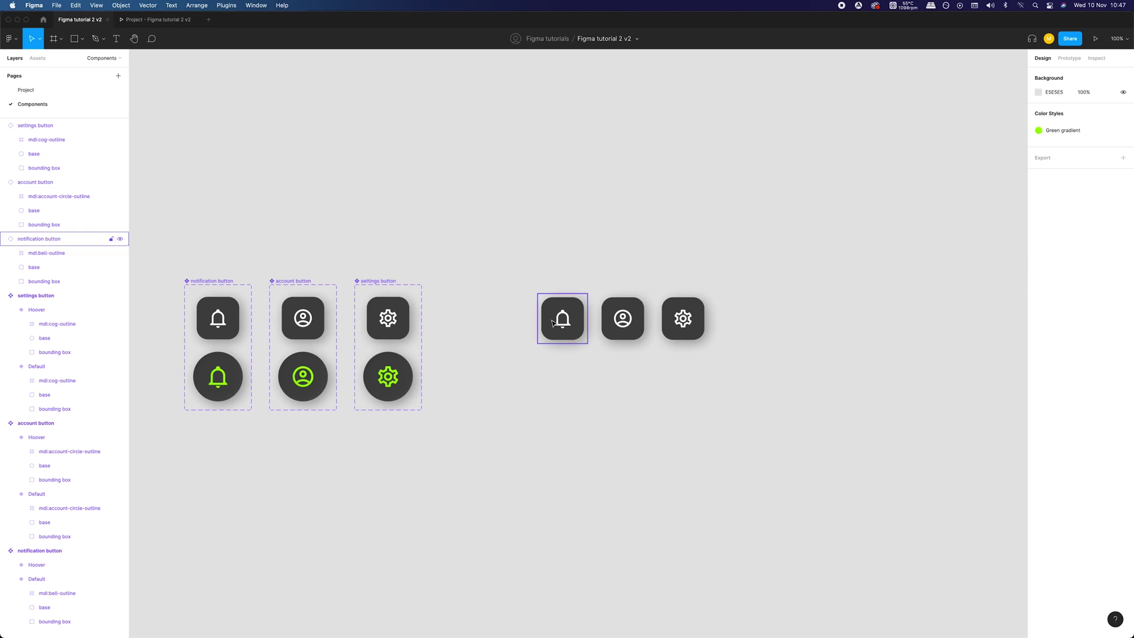
pyautogui.moveTo(503, 265); pyautogui.dragTo(721, 400)
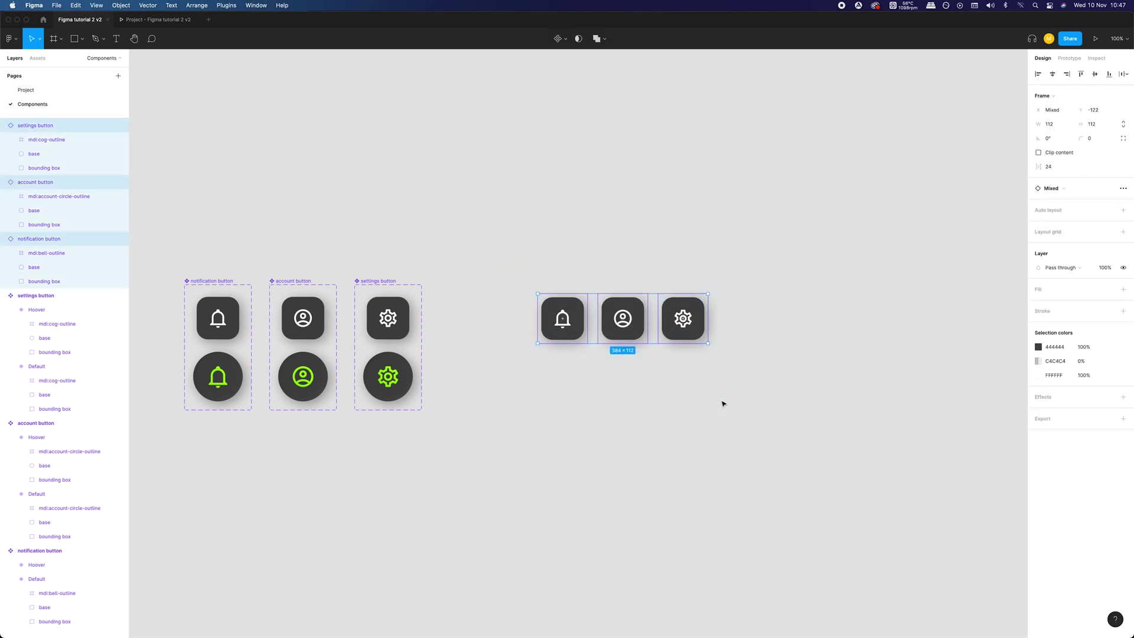
# - Make the three button copies a component named 'Menu'
pyautogui.click(557, 38)
pyautogui.doubleClick(81, 127)
pyautogui.write('Menu')
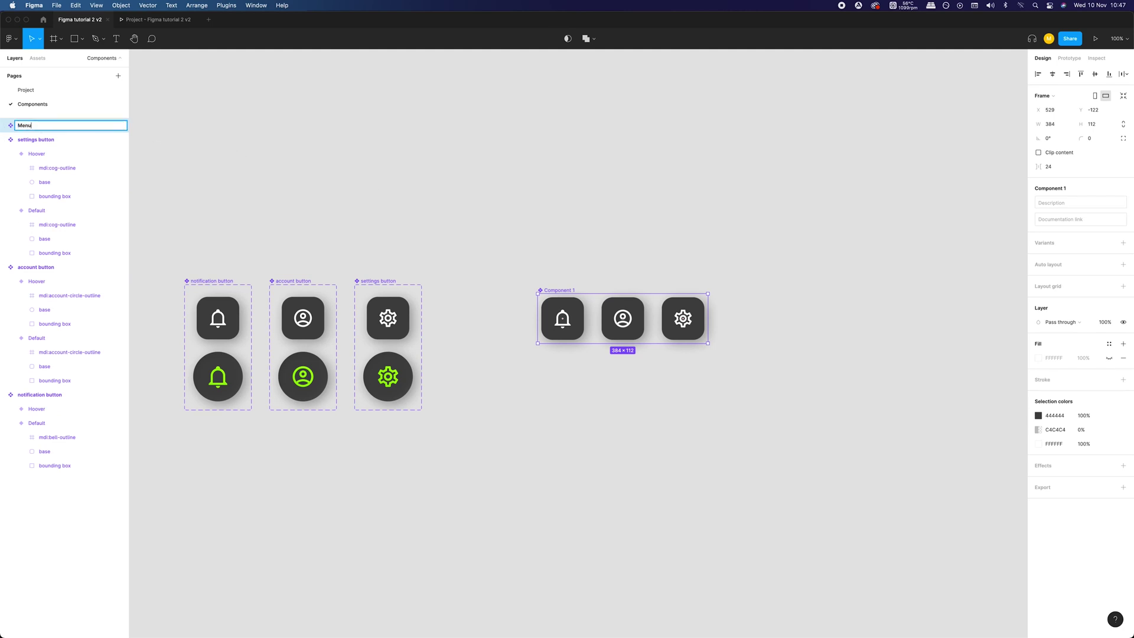
pyautogui.press('Return')
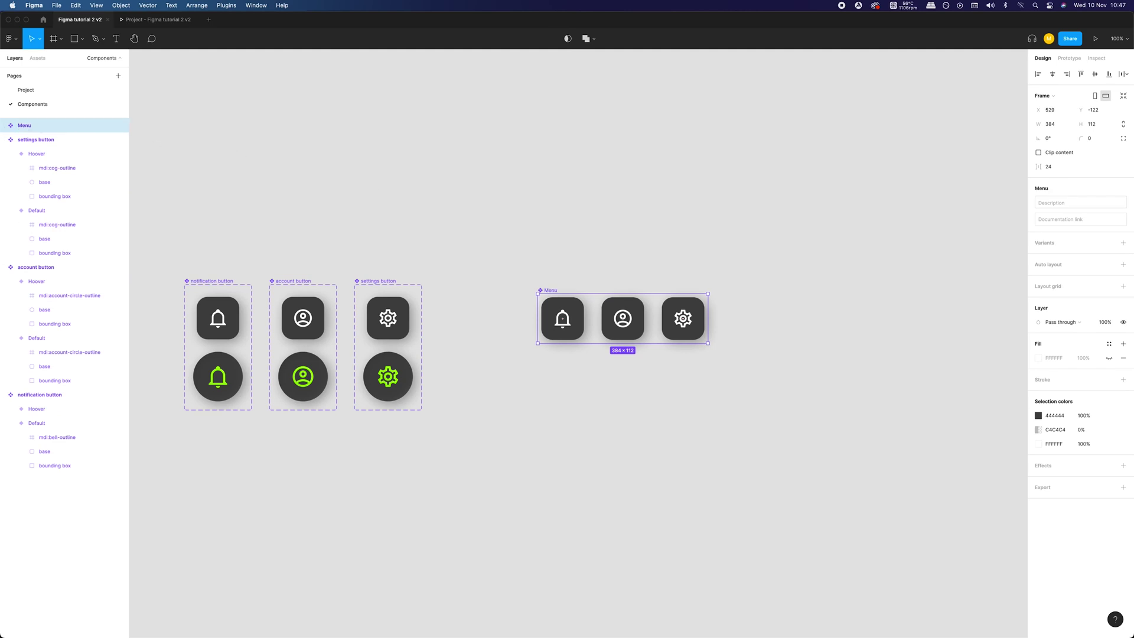
# - Add Variant2 and Variant3 to Menu, duplicating the Default variant
pyautogui.click(1122, 243)
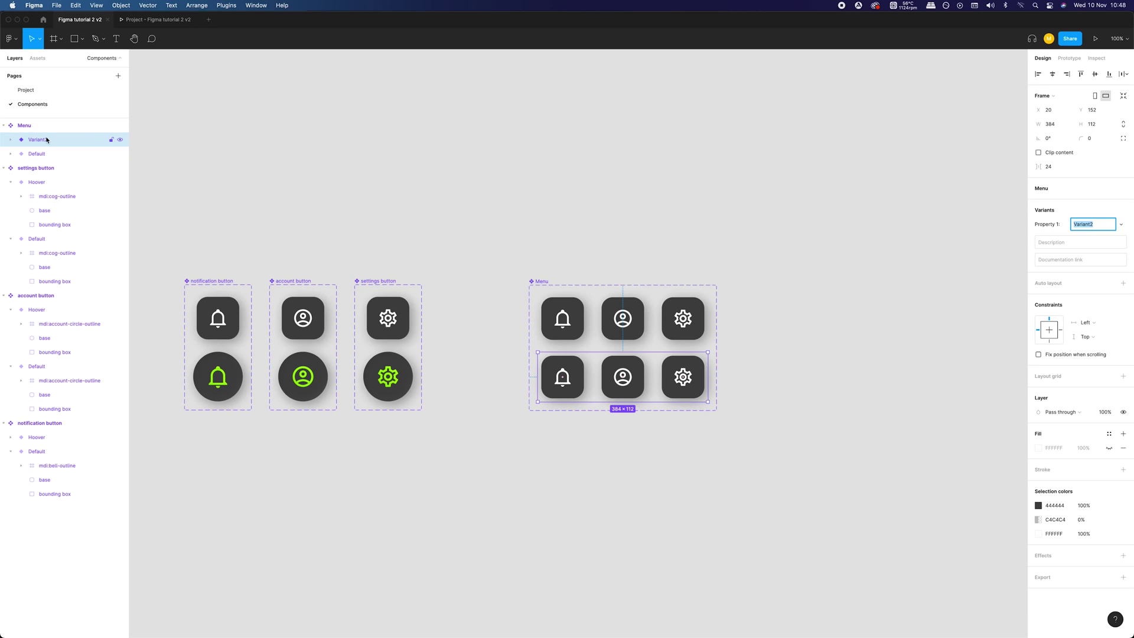
pyautogui.click(519, 177)
pyautogui.click(53, 153)
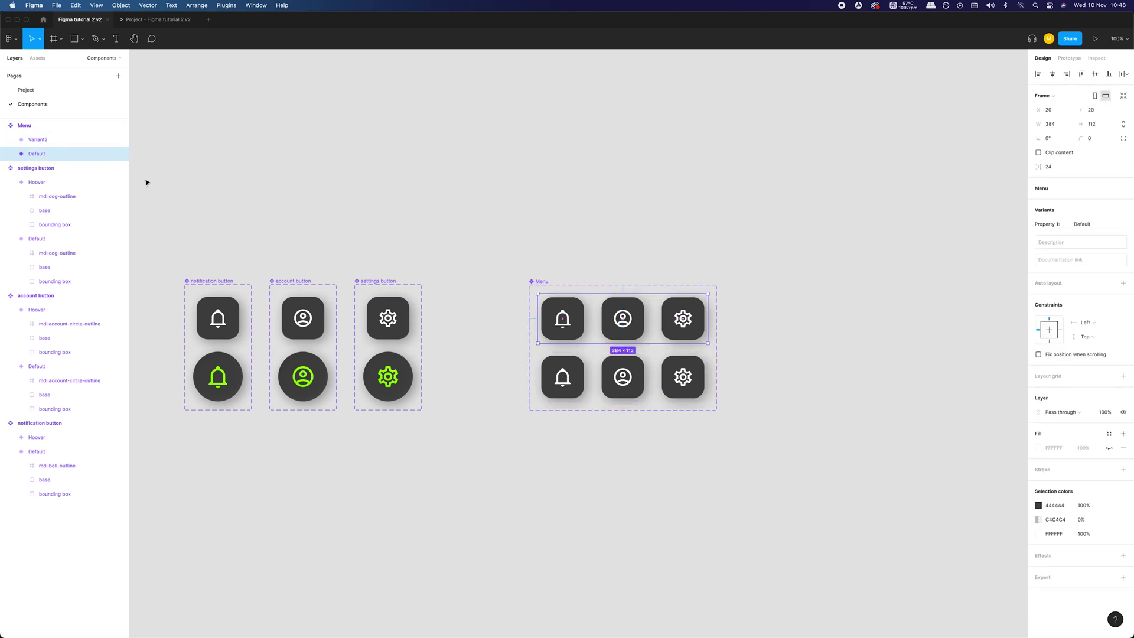
pyautogui.press('super+d')
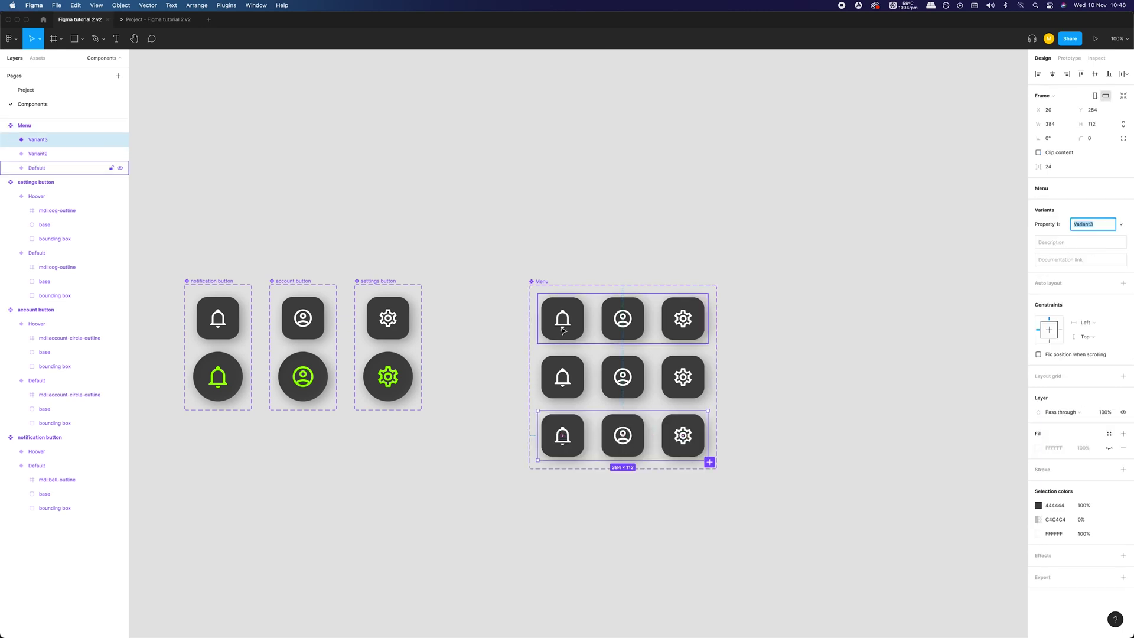
pyautogui.click(720, 363)
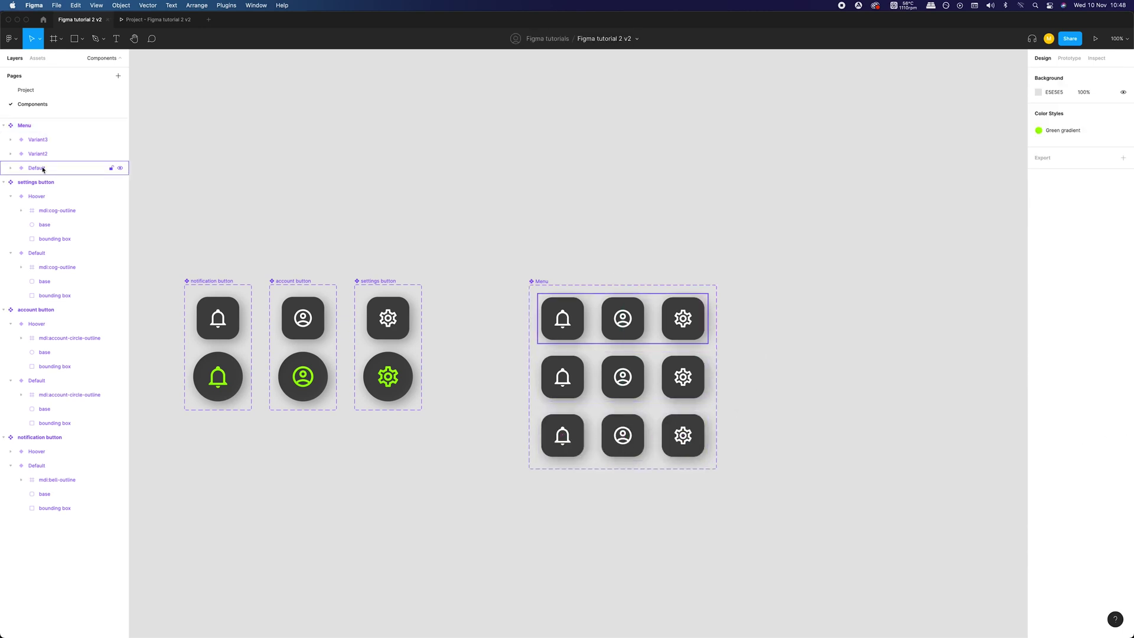
# - Add a fourth variant to the Menu component set
pyautogui.click(57, 125)
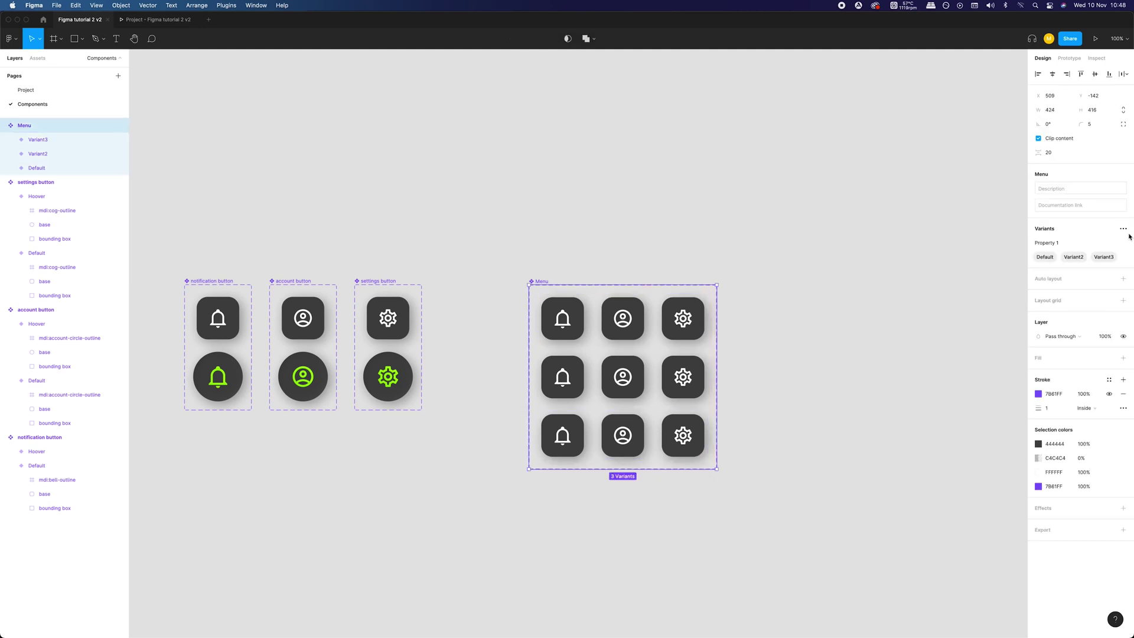
pyautogui.click(1123, 228)
pyautogui.click(1088, 245)
pyautogui.click(809, 359)
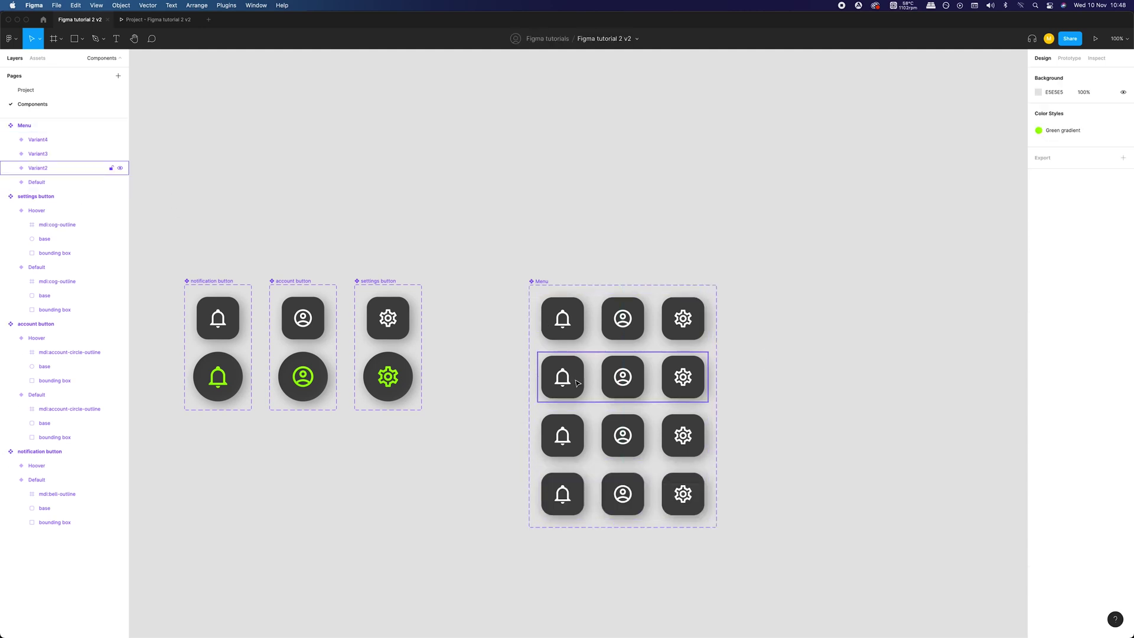
pyautogui.click(595, 322)
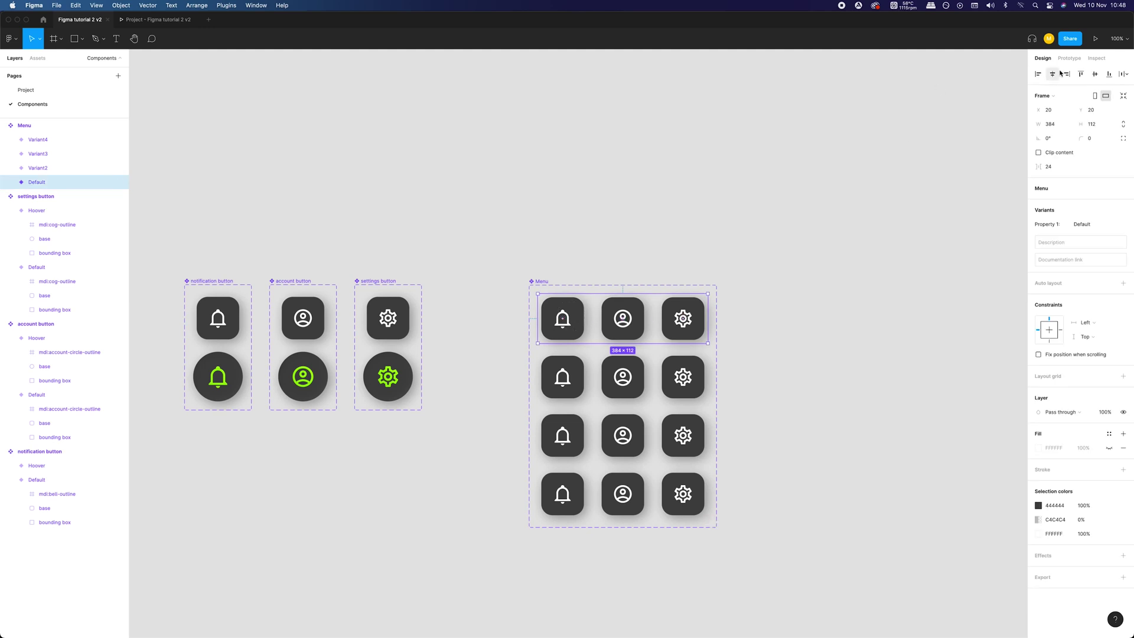
pyautogui.hotkey('alt', '9')
pyautogui.hotkey('alt', '8')
# - Rename Variant2 and Variant3 to State=Notification active and State=Account active
pyautogui.doubleClick(61, 169)
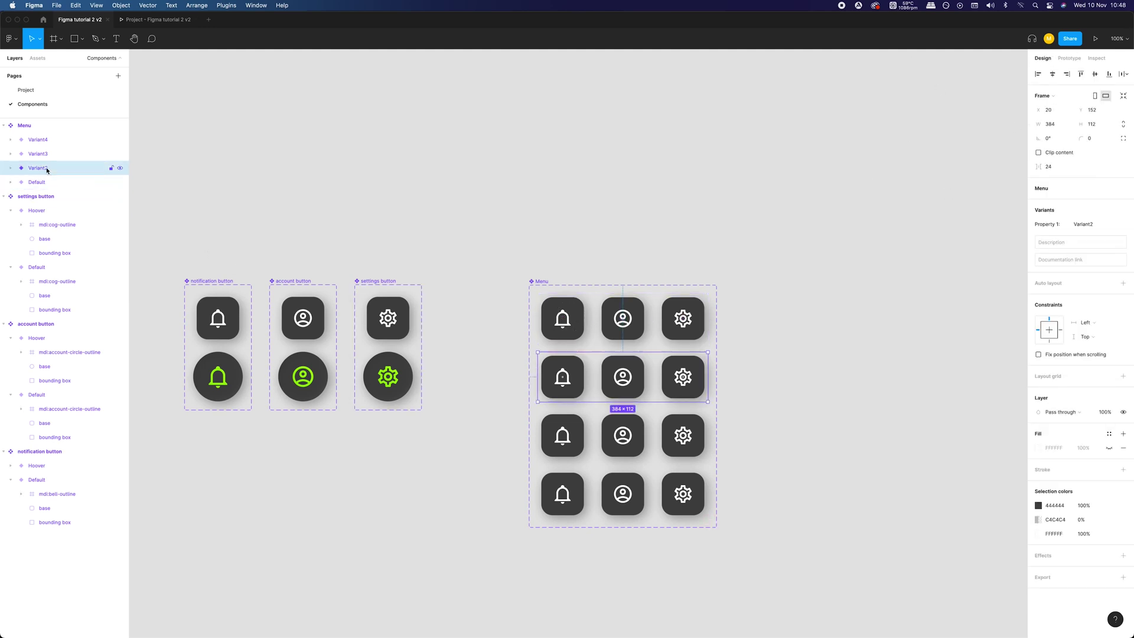
pyautogui.moveTo(51, 168); pyautogui.dragTo(28, 169)
pyautogui.write('State=')
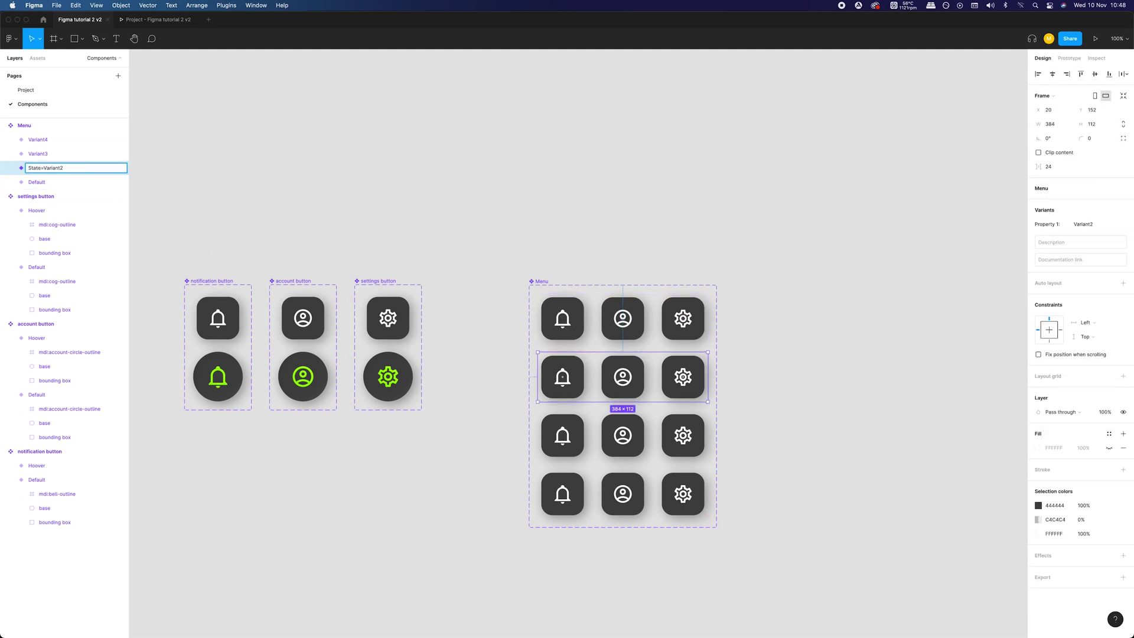
pyautogui.write('Notification active')
pyautogui.click(48, 153)
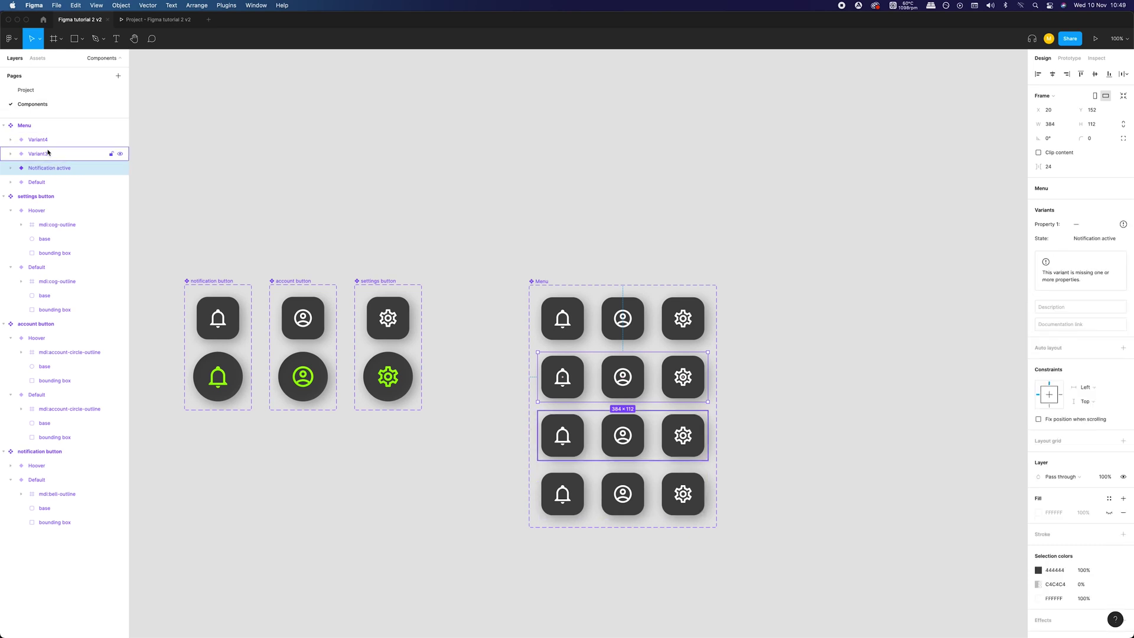
pyautogui.rightClick(47, 154)
pyautogui.click(89, 249)
pyautogui.write('State=Account active')
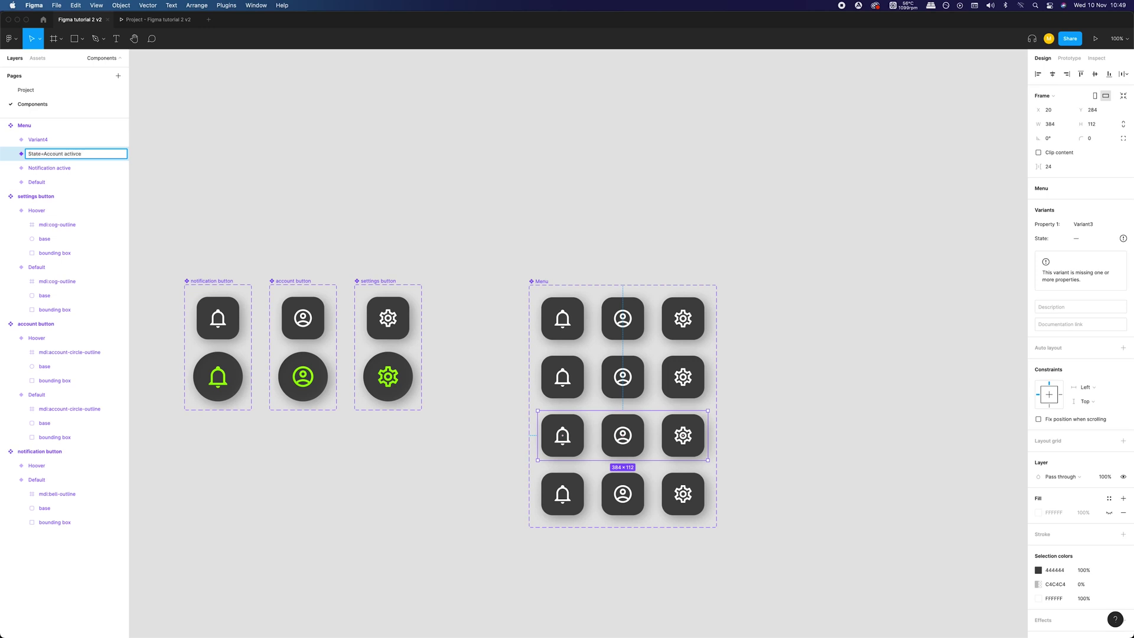
pyautogui.press('Return')
# - Rename Variant4 to State=Settings active
pyautogui.rightClick(44, 139)
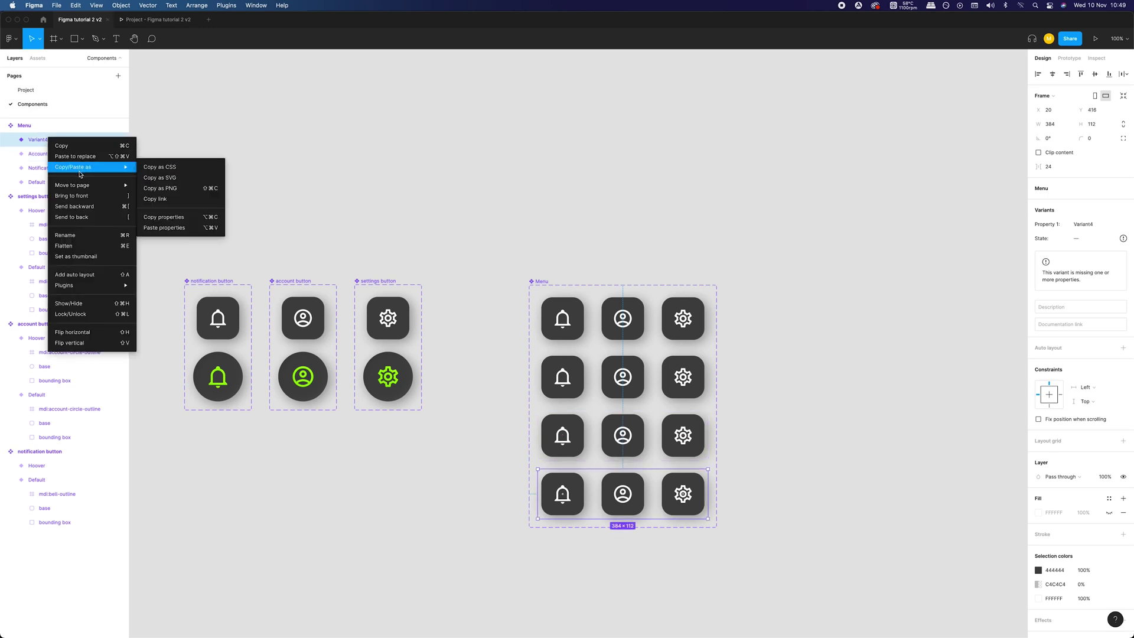
pyautogui.click(89, 236)
pyautogui.write('State=Settings active')
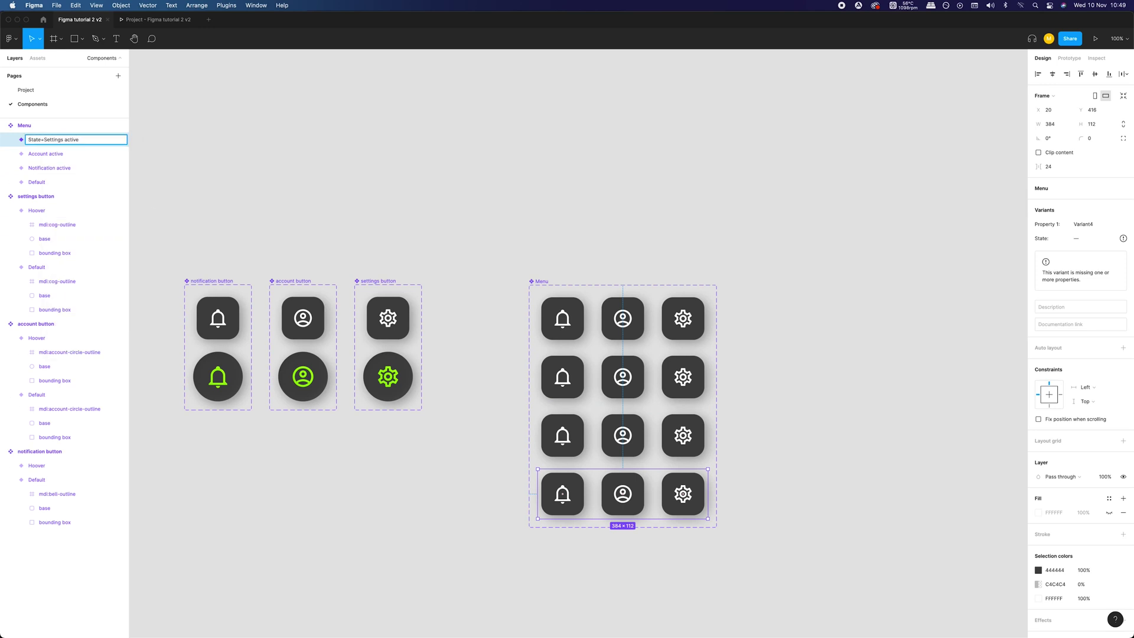
pyautogui.press('Return')
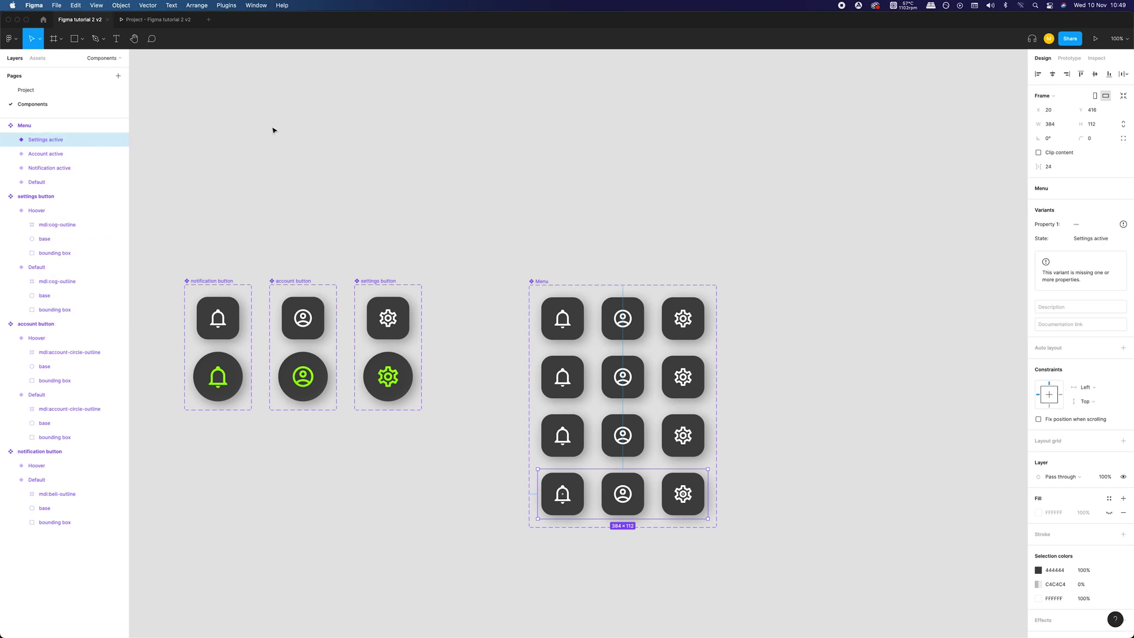
# - Set the bell button in the Notification active row to the Hoover state
pyautogui.click(719, 219)
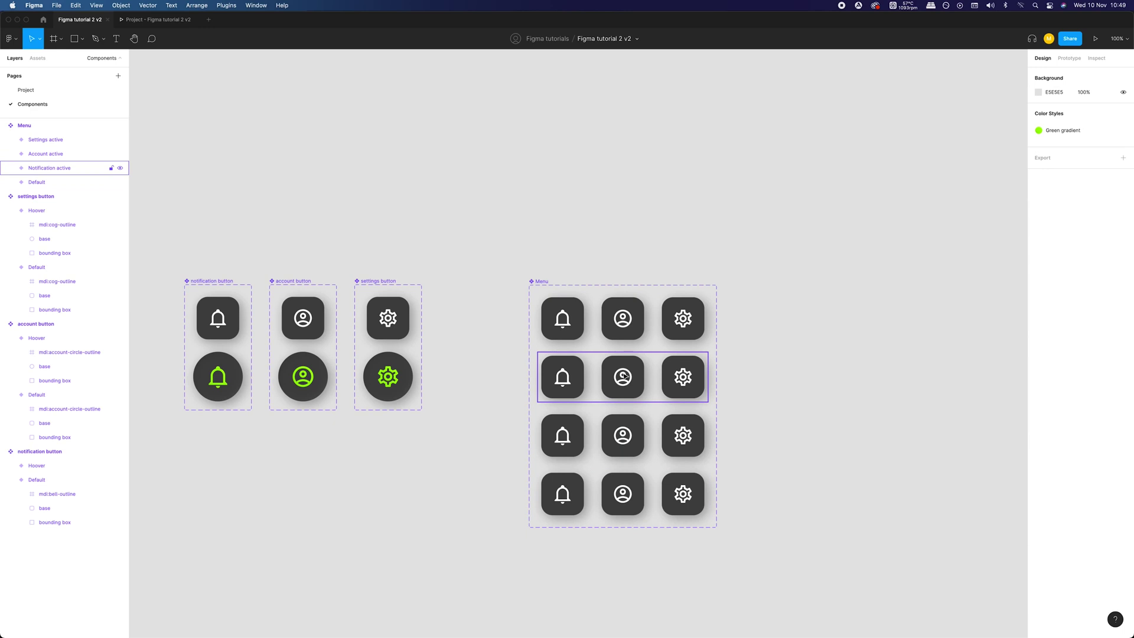
pyautogui.doubleClick(625, 375)
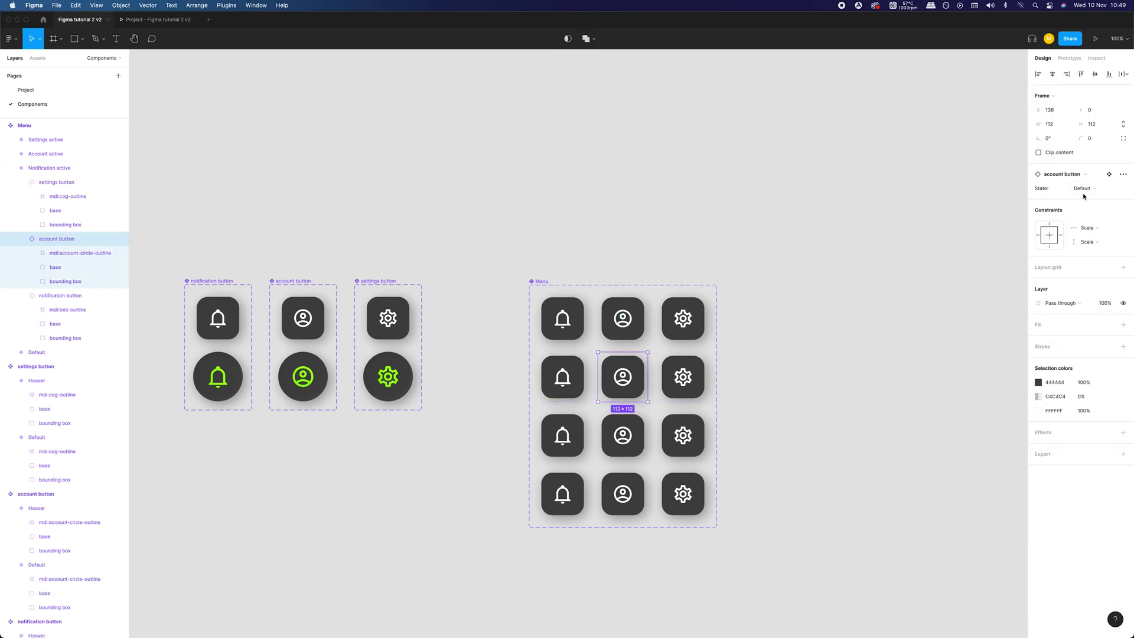
pyautogui.click(1083, 194)
pyautogui.click(1084, 202)
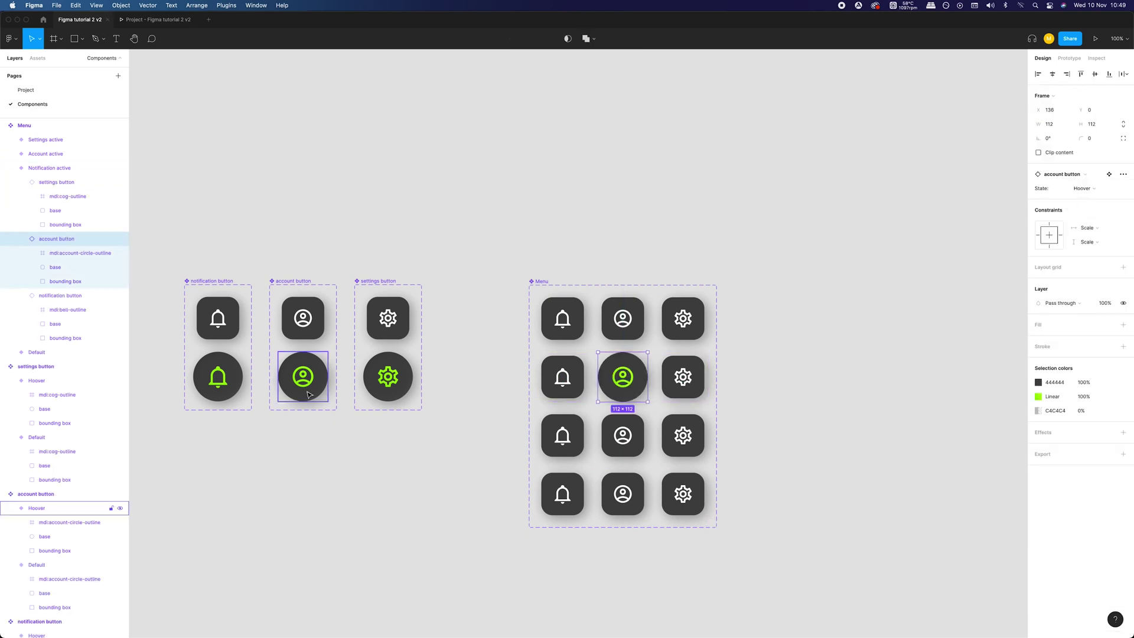
pyautogui.scroll(-1, 549, 363)
pyautogui.click(562, 377)
pyautogui.click(1082, 189)
pyautogui.click(1083, 195)
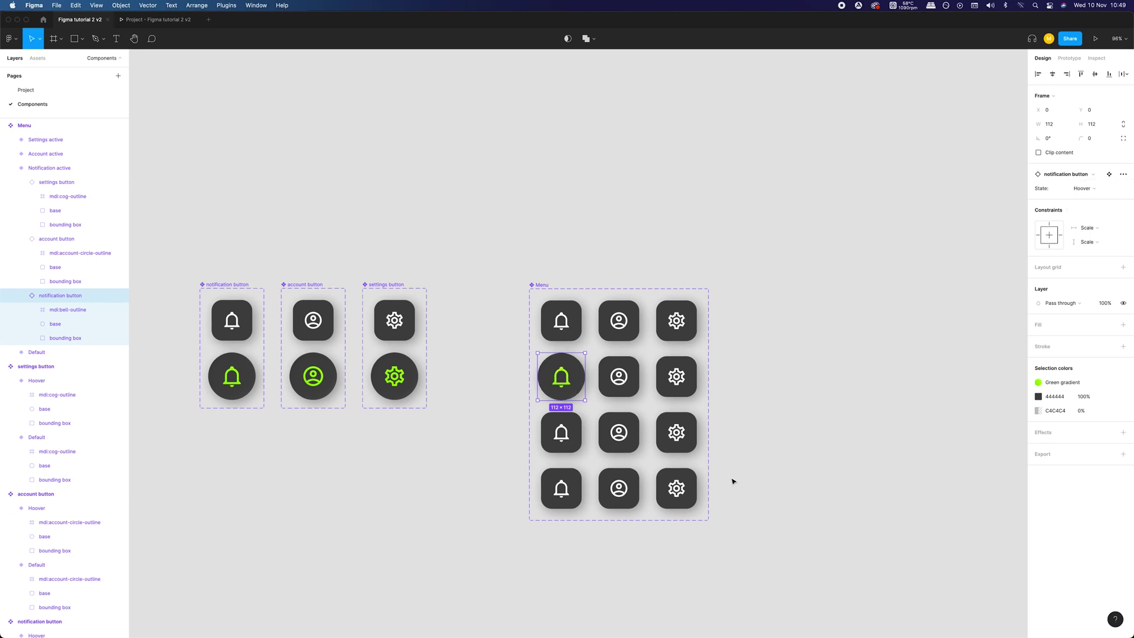
# - Set the account button in Account active and the cog in Settings active to Hoover
pyautogui.click(618, 432)
pyautogui.click(1082, 188)
pyautogui.click(1086, 199)
pyautogui.click(676, 488)
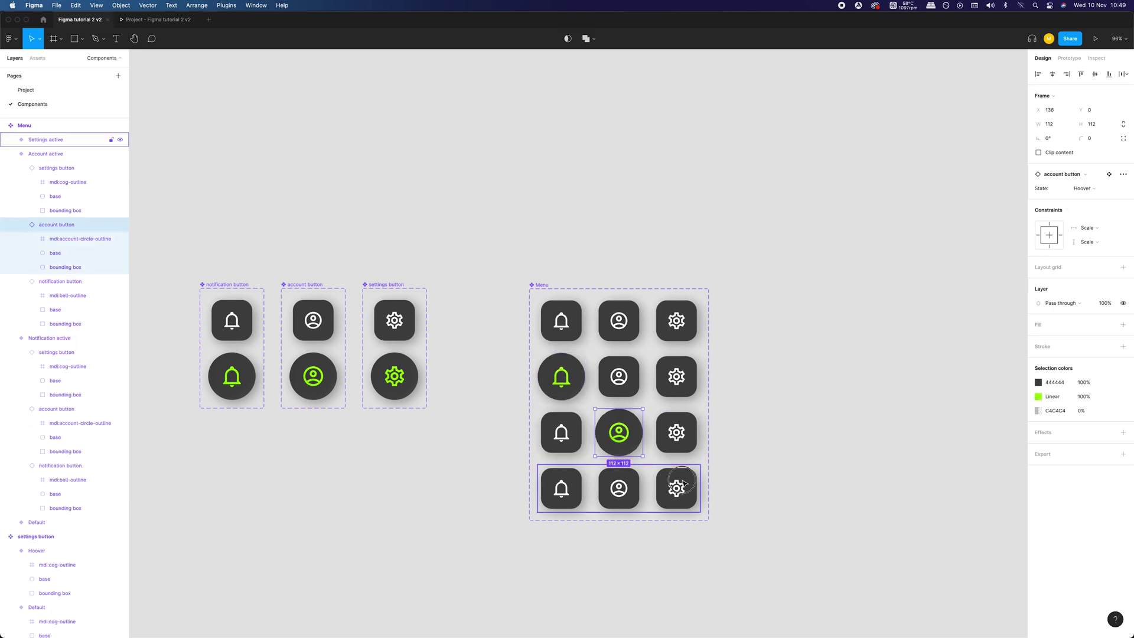
pyautogui.click(1082, 188)
pyautogui.click(1088, 198)
pyautogui.click(803, 435)
pyautogui.click(1069, 58)
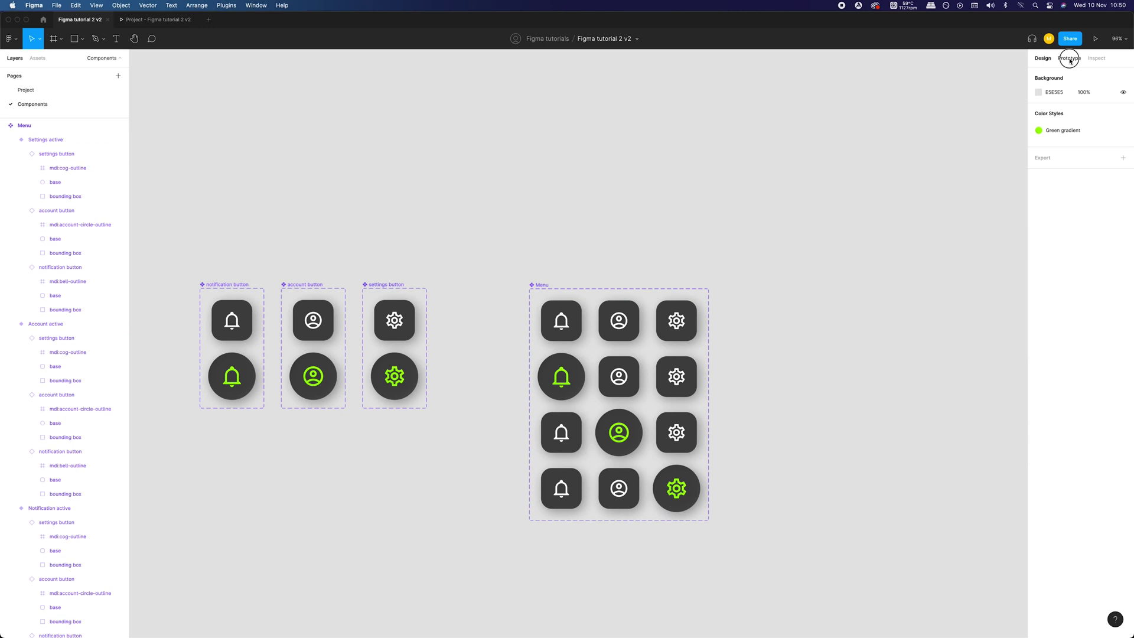
# - Connect the Default row's bell, account and cog buttons to their matching active variants
pyautogui.doubleClick(574, 329)
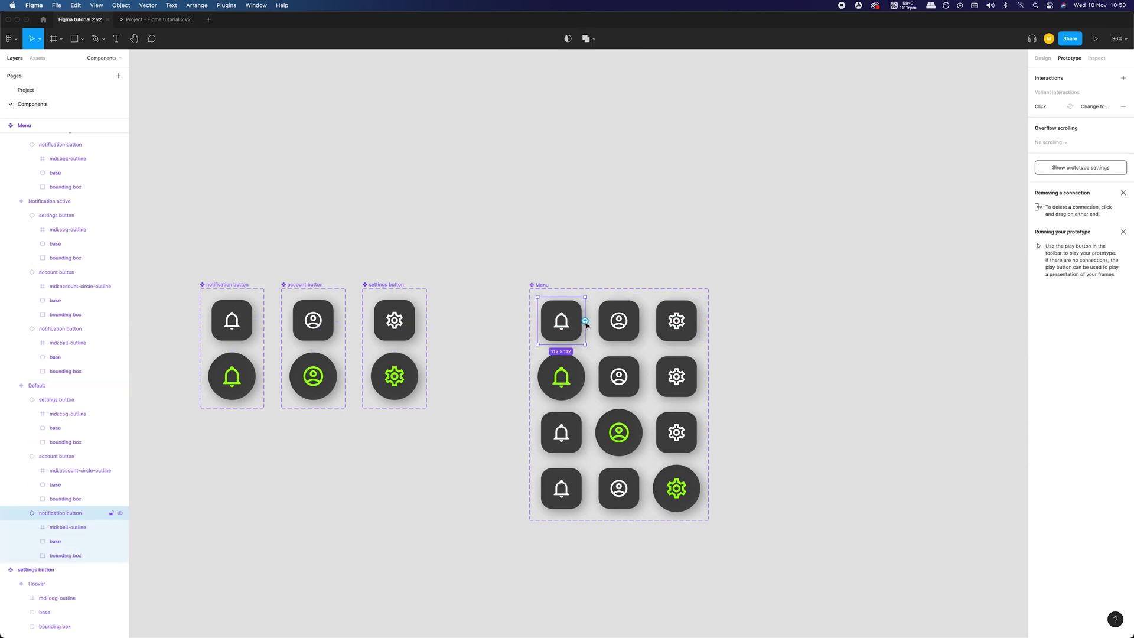
pyautogui.moveTo(585, 320); pyautogui.dragTo(660, 364)
pyautogui.click(631, 326)
pyautogui.click(673, 324)
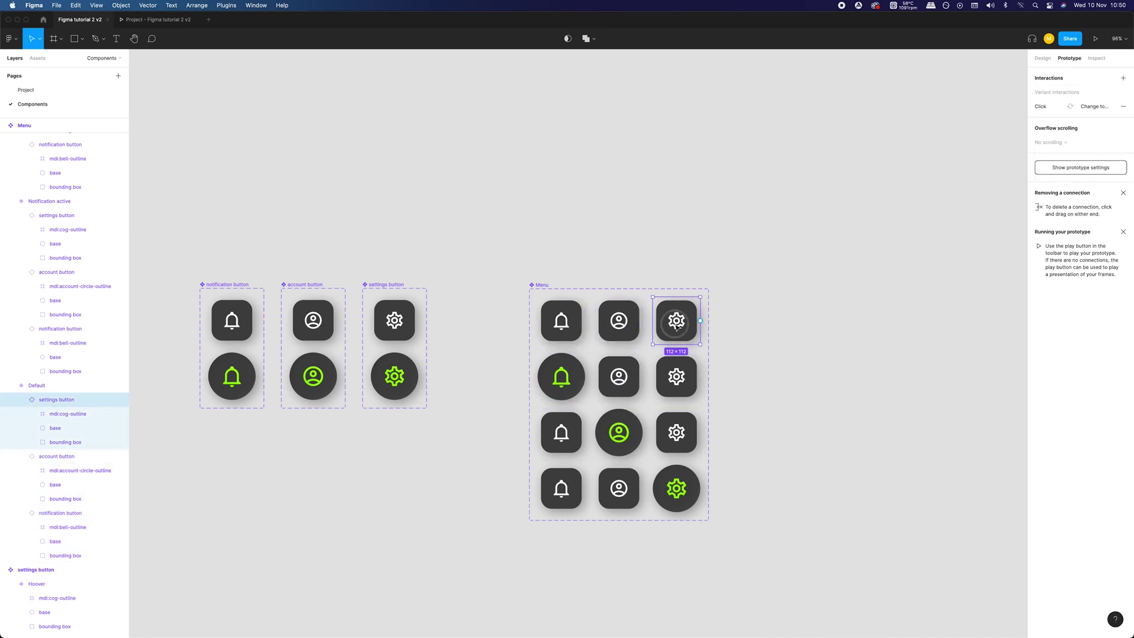
pyautogui.moveTo(701, 320); pyautogui.dragTo(640, 471)
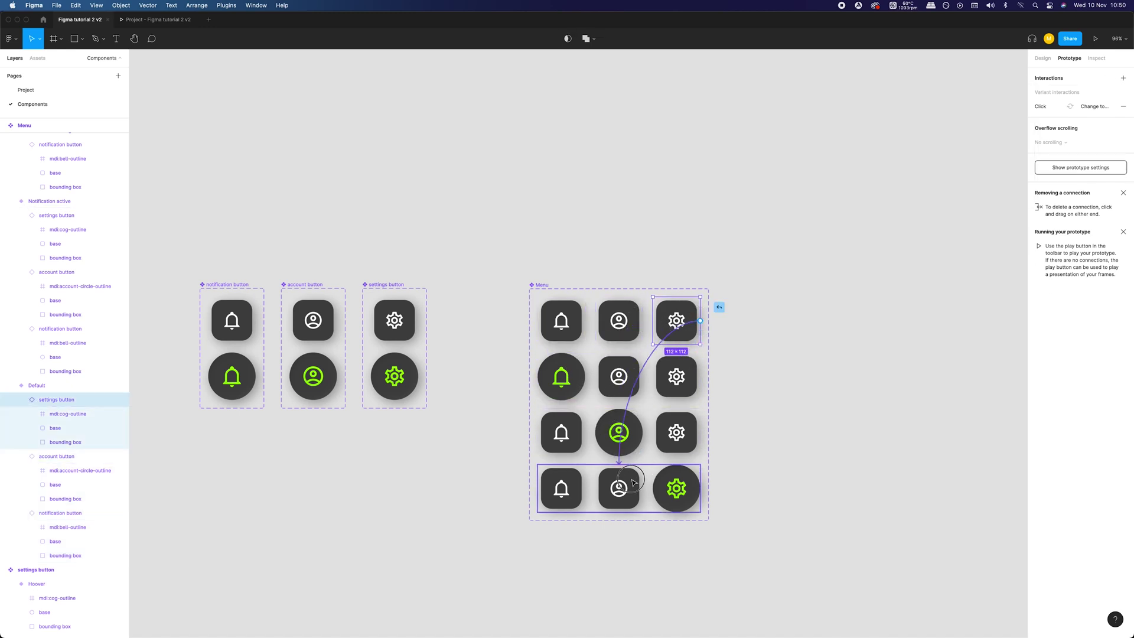
pyautogui.click(779, 473)
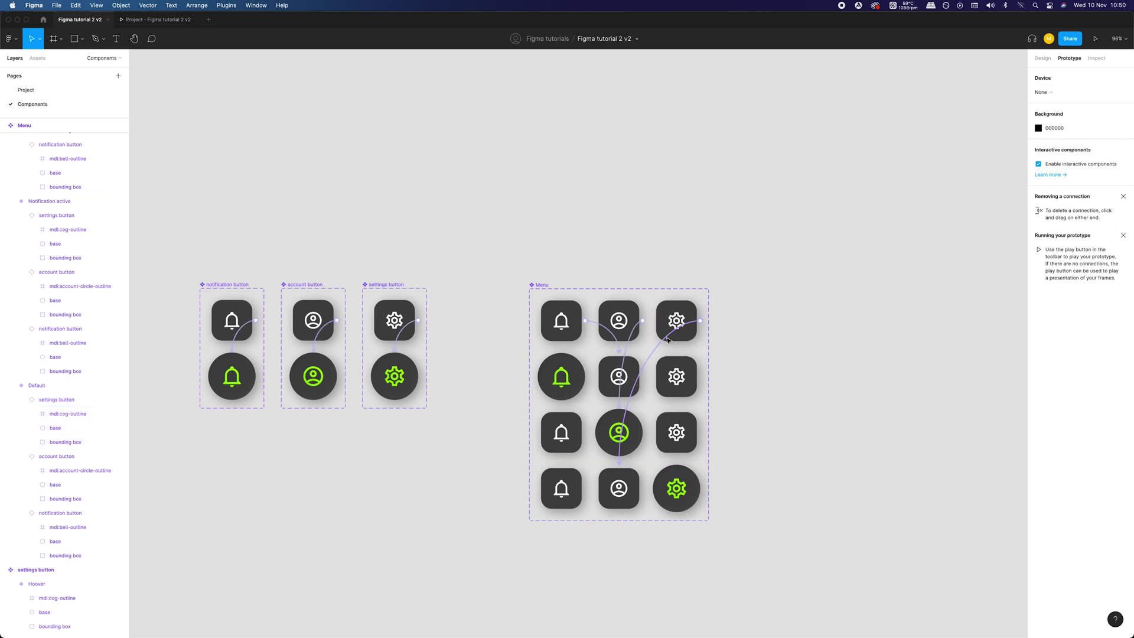
# - Delete the Notification active variant, then undo to restore it
pyautogui.click(588, 378)
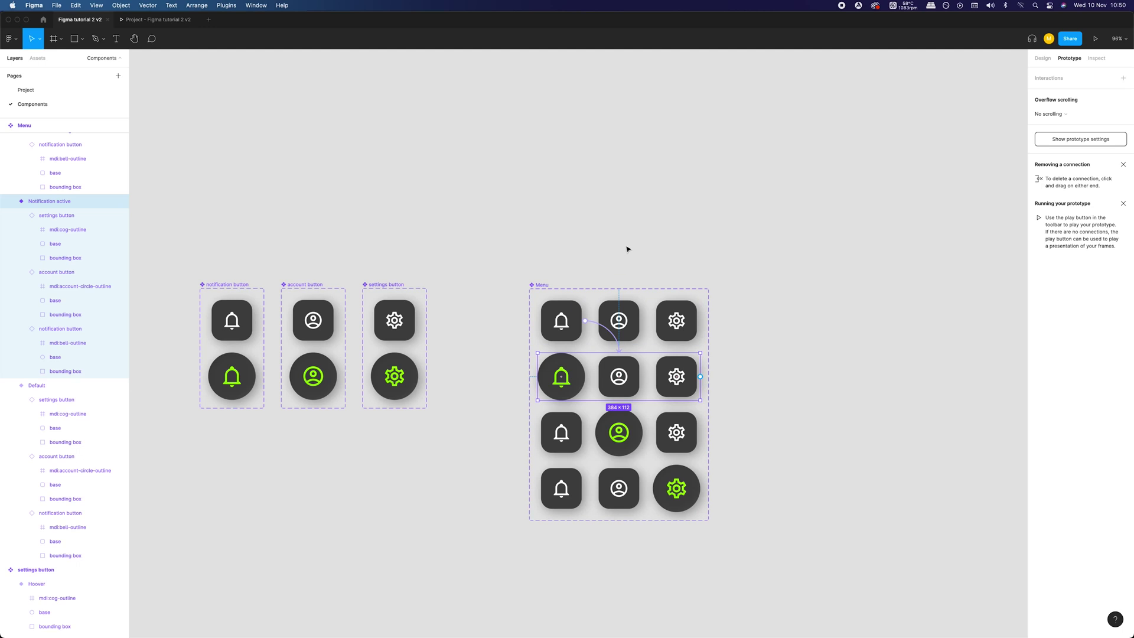
pyautogui.press('Delete')
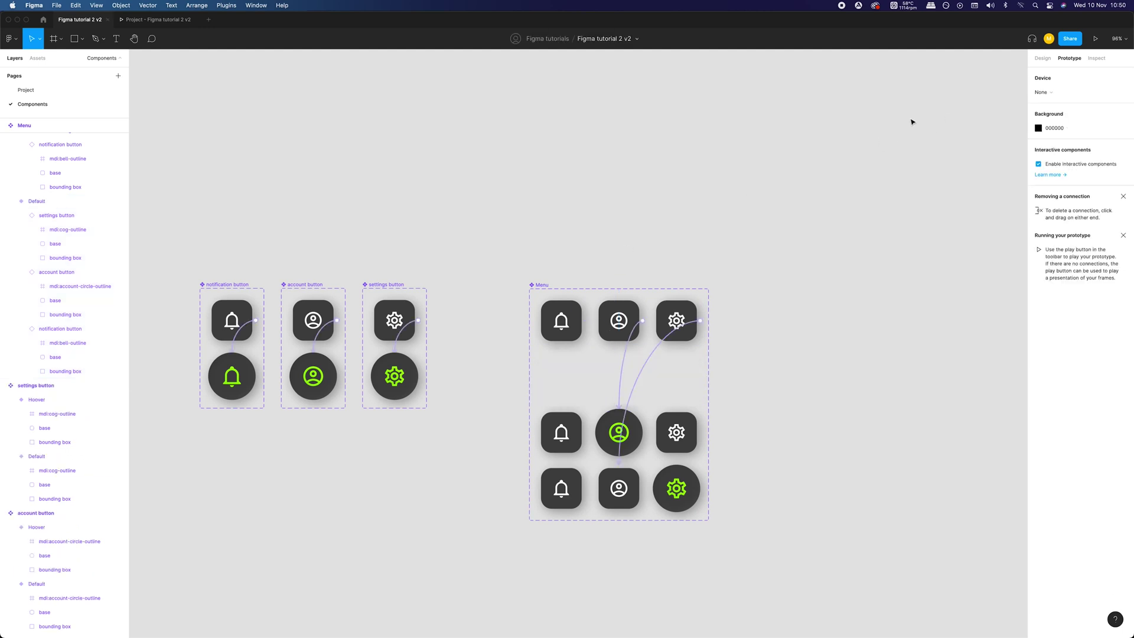
pyautogui.scroll(5, 35, 265)
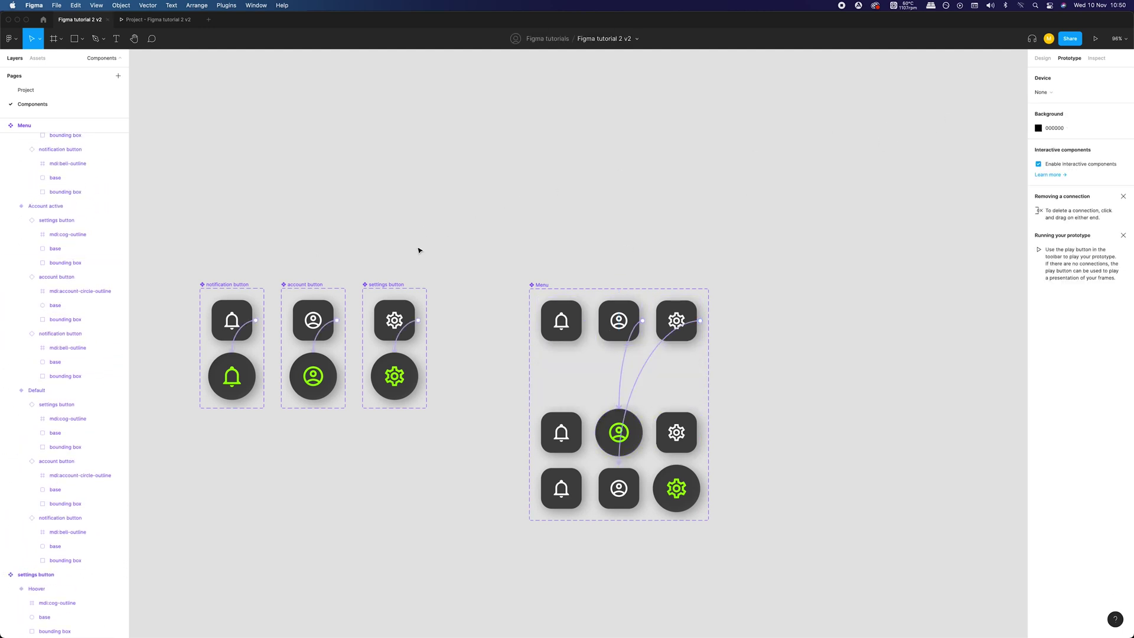
pyautogui.press('super+z')
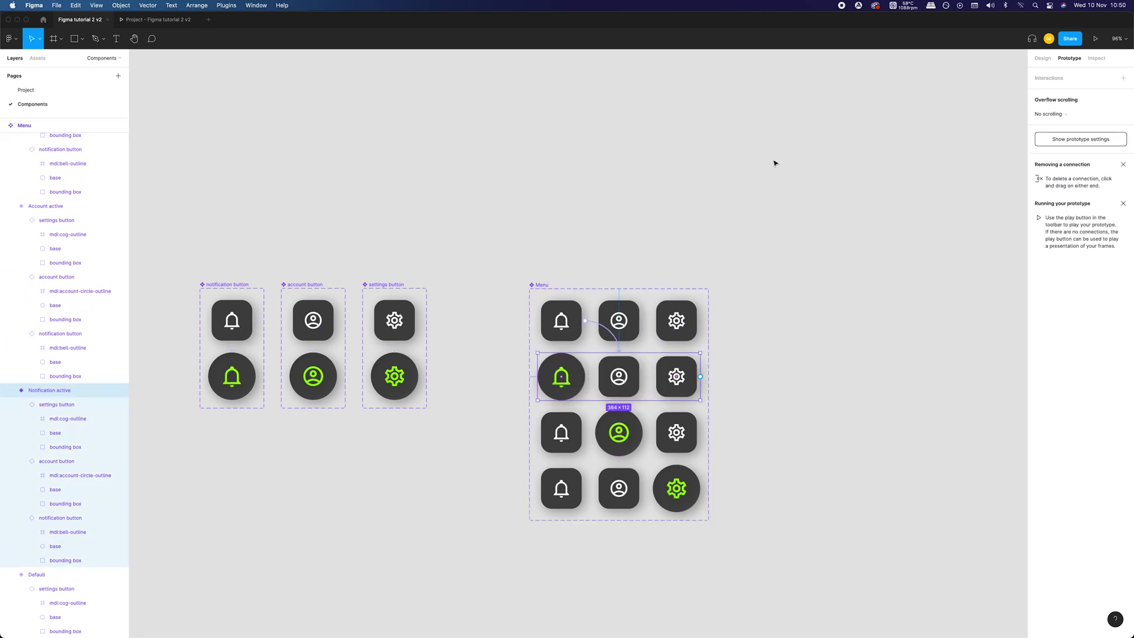
# - Select the button layers inside the active variants, ending on the empty Notification active variant
pyautogui.click(68, 403)
pyautogui.keyDown('shift'); pyautogui.click(65, 460); pyautogui.keyUp('shift')
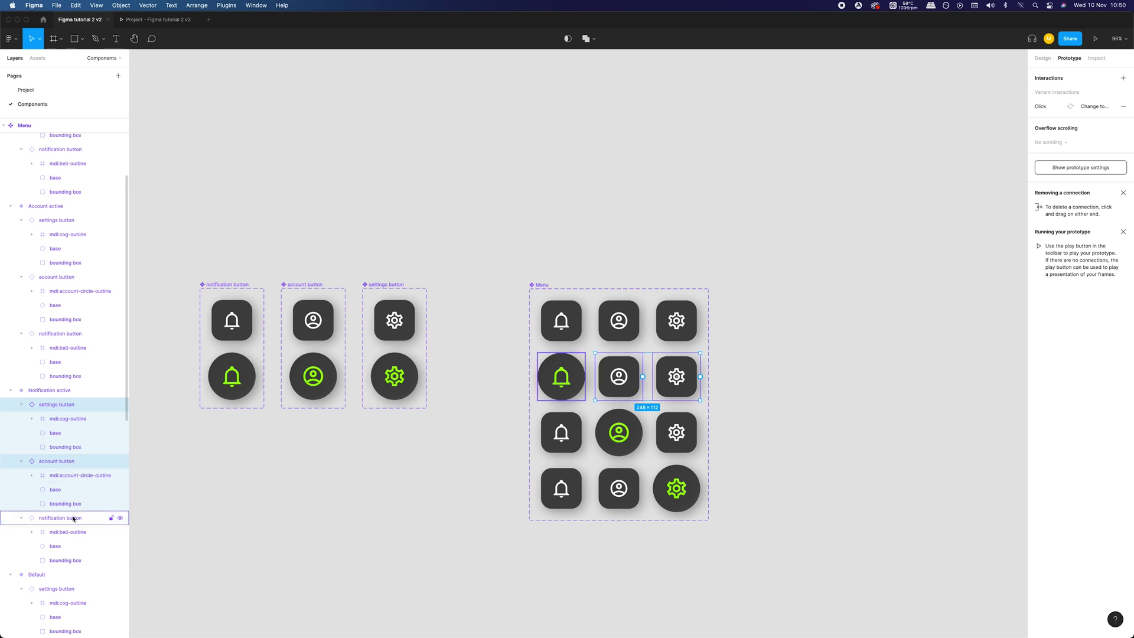
pyautogui.click(73, 517)
pyautogui.keyDown('shift'); pyautogui.click(72, 405); pyautogui.keyUp('shift')
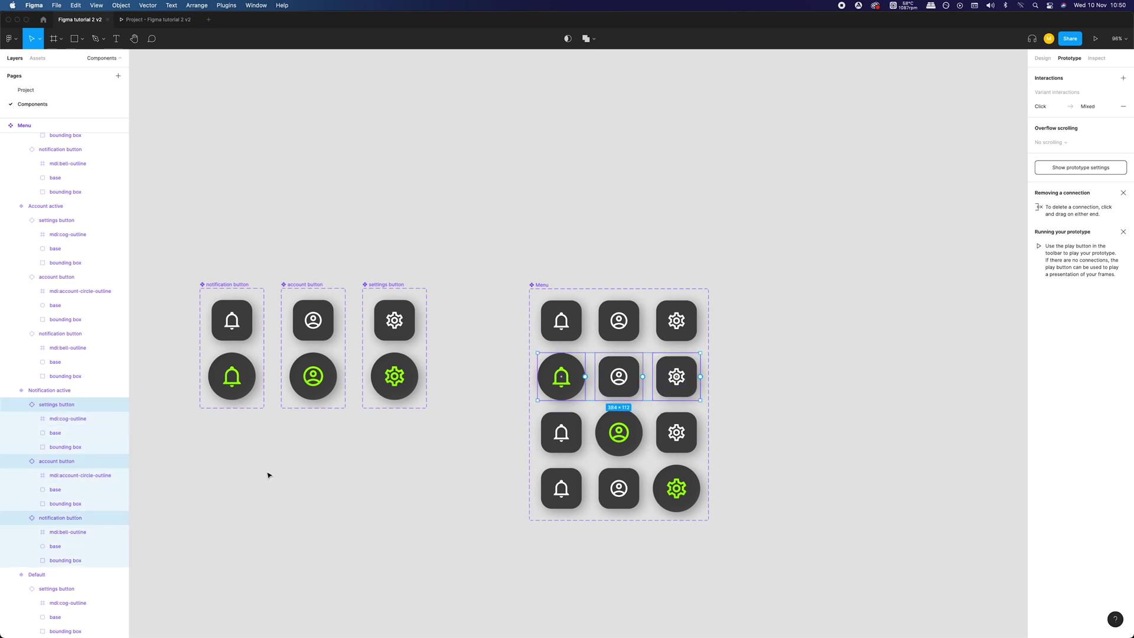
pyautogui.click(189, 457)
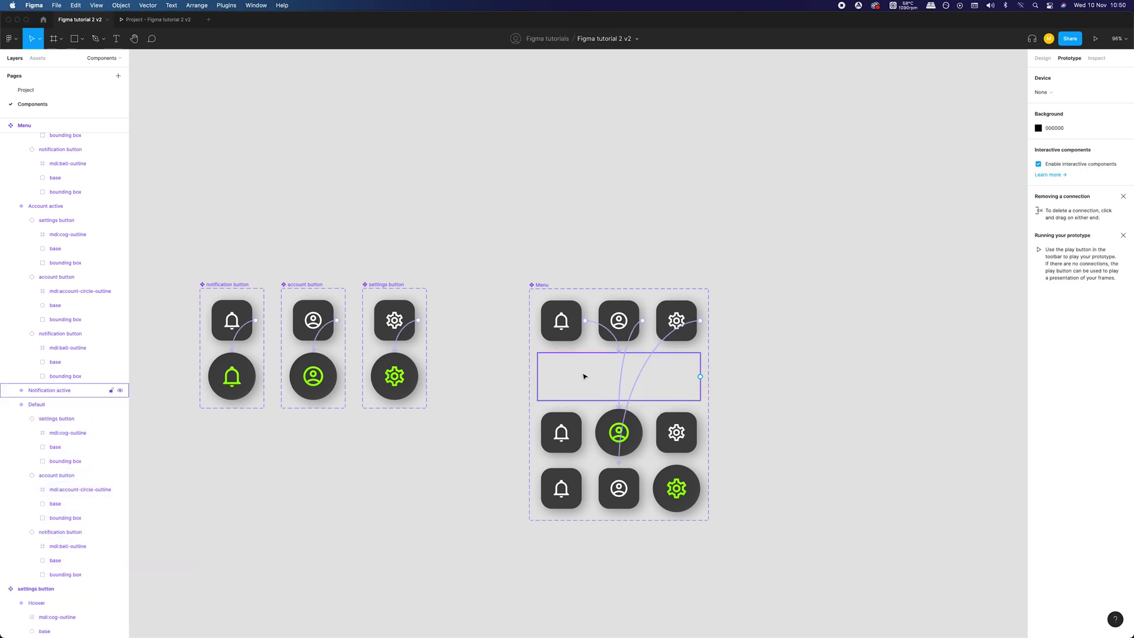
pyautogui.click(60, 333)
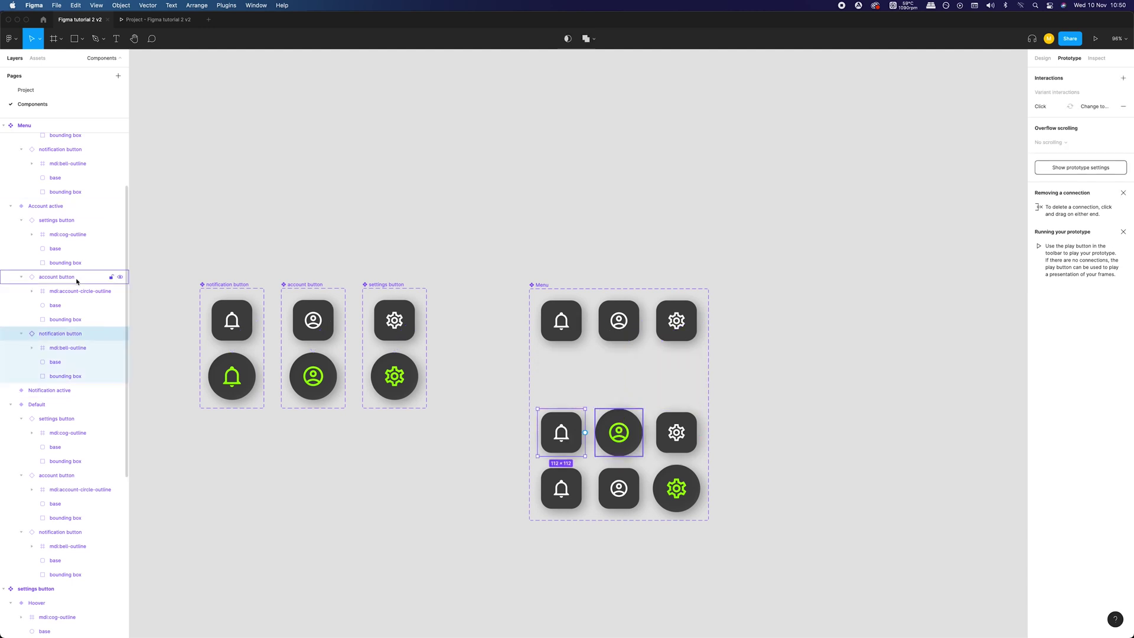
pyautogui.click(57, 220)
pyautogui.click(587, 178)
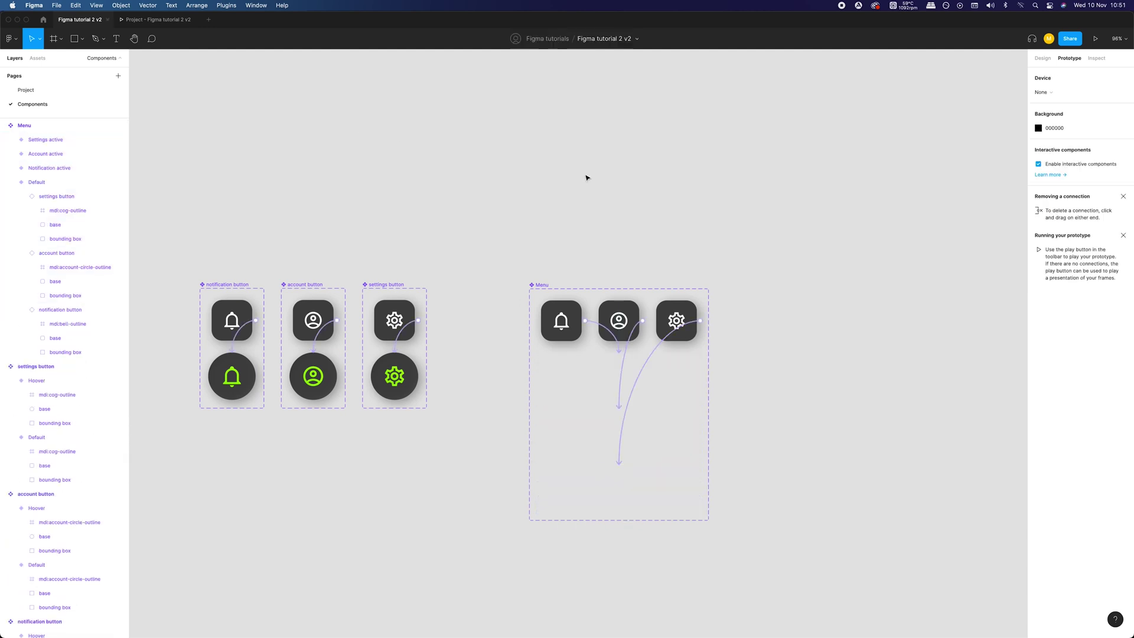
pyautogui.click(57, 196)
pyautogui.click(49, 168)
# - Paste the three buttons into the Notification, Account and Settings active variants
pyautogui.press('super+v')
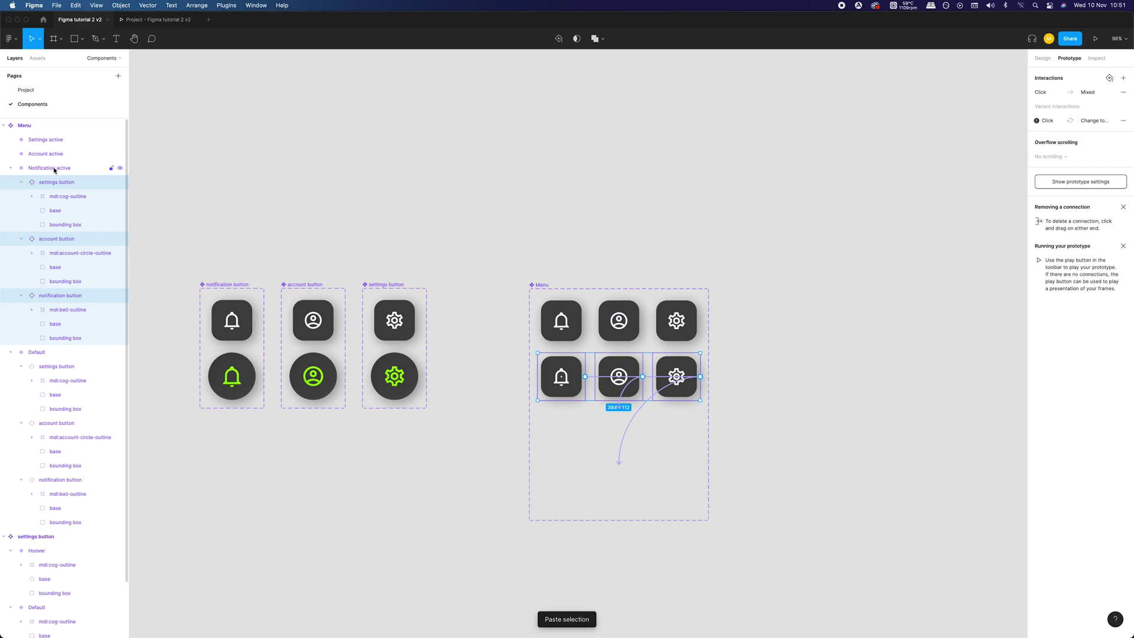
pyautogui.click(54, 155)
pyautogui.press('super+v')
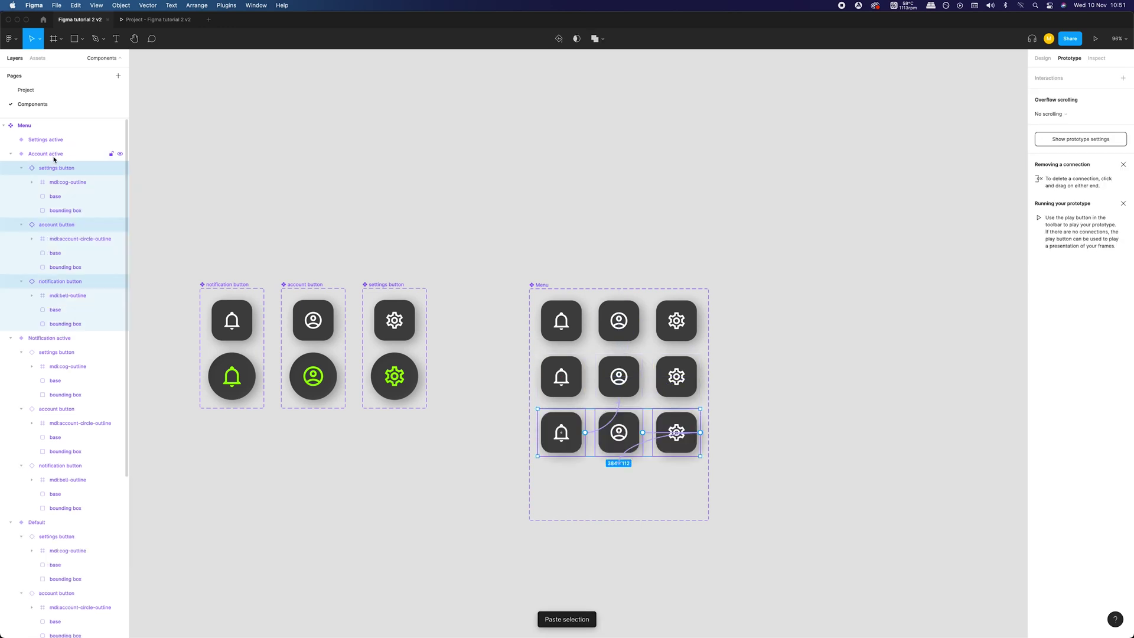
pyautogui.click(54, 141)
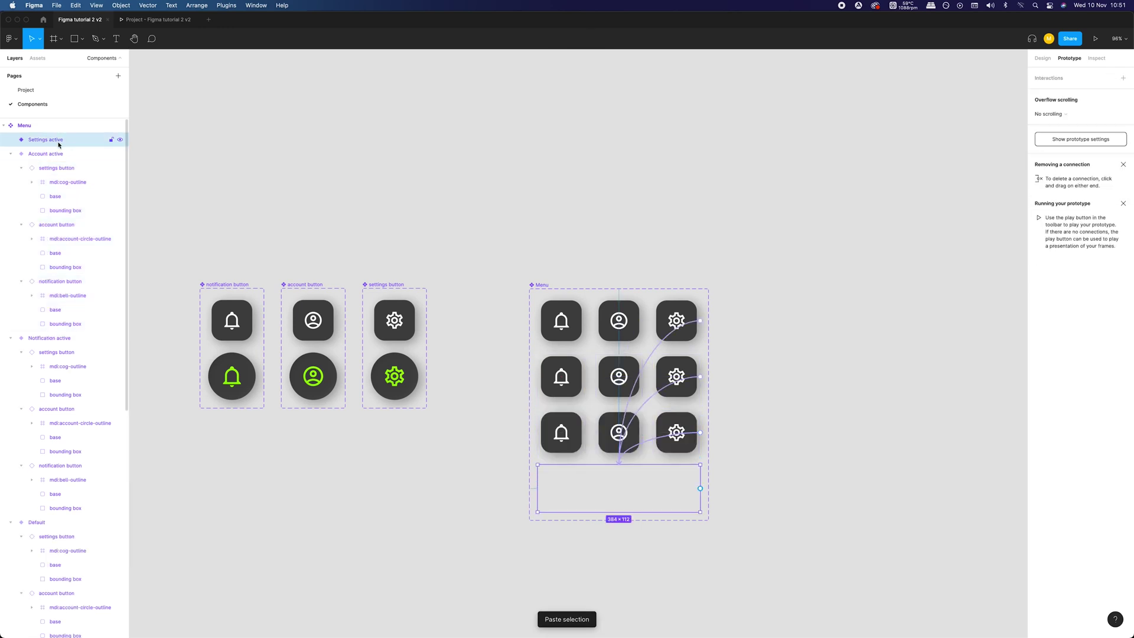
pyautogui.press('super+v')
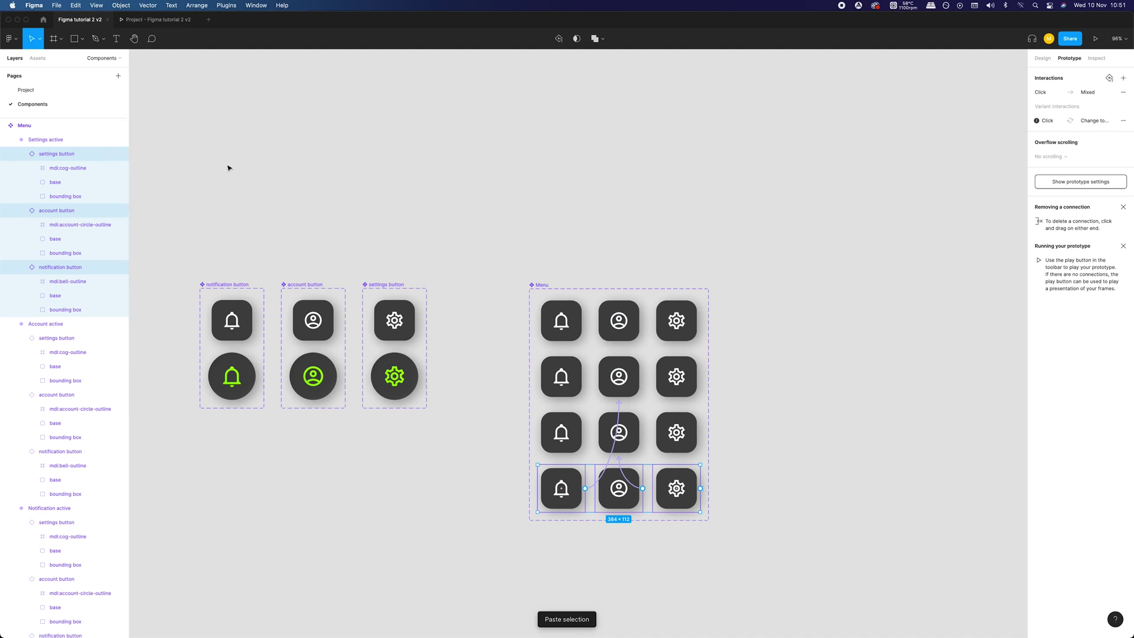
pyautogui.click(571, 208)
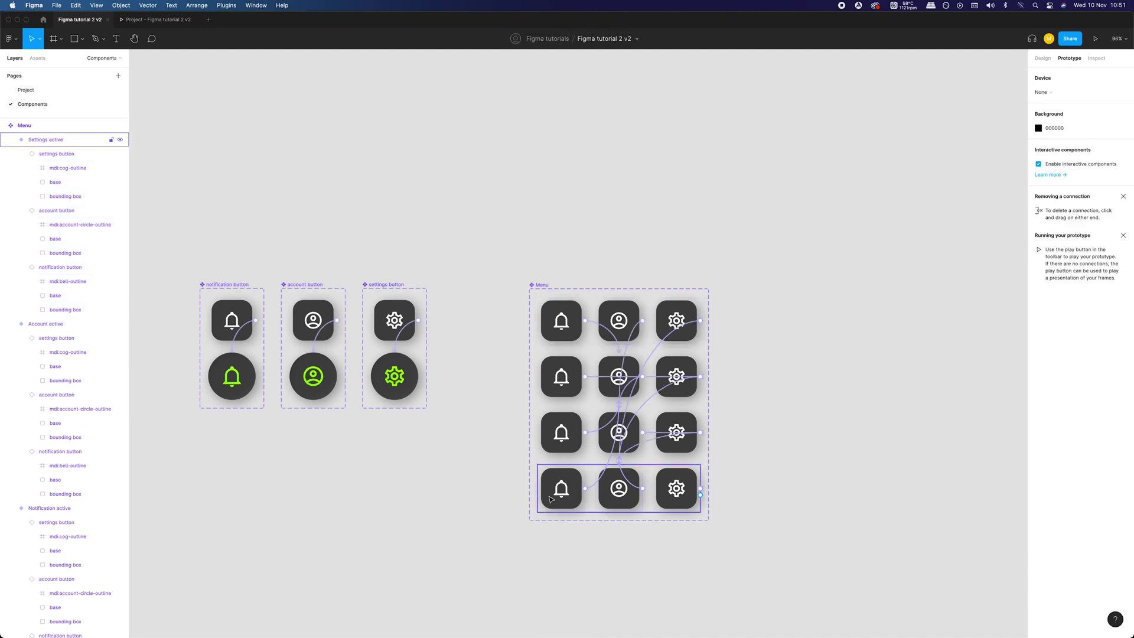
# - Set the bell, account and settings buttons to Hoover in their matching active variants
pyautogui.click(1041, 60)
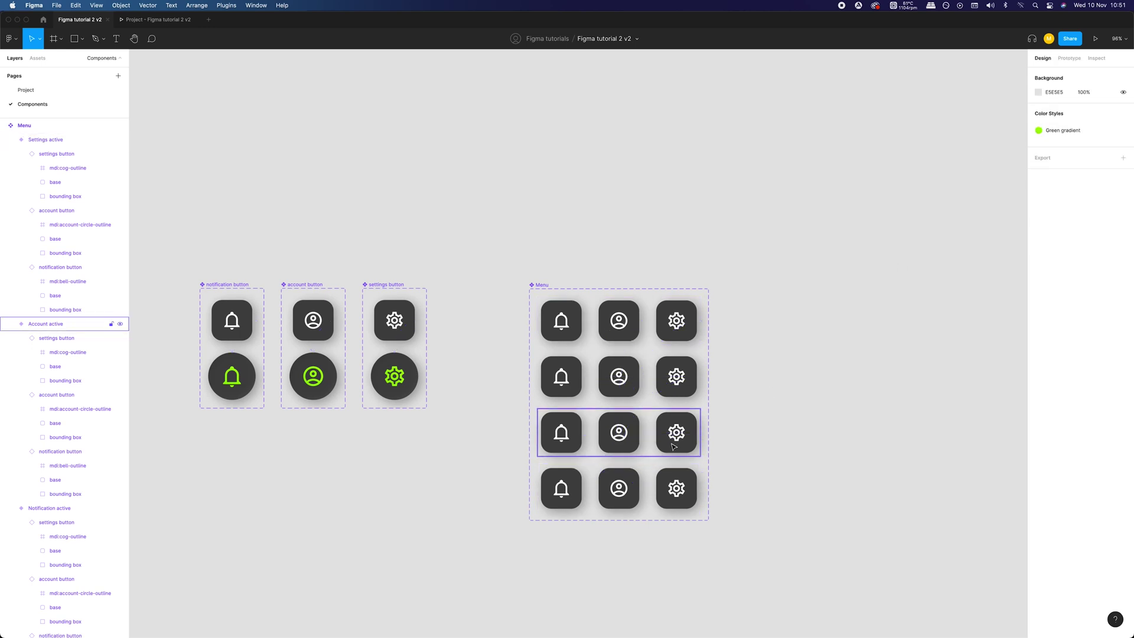
pyautogui.click(106, 506)
pyautogui.scroll(-5, 106, 499)
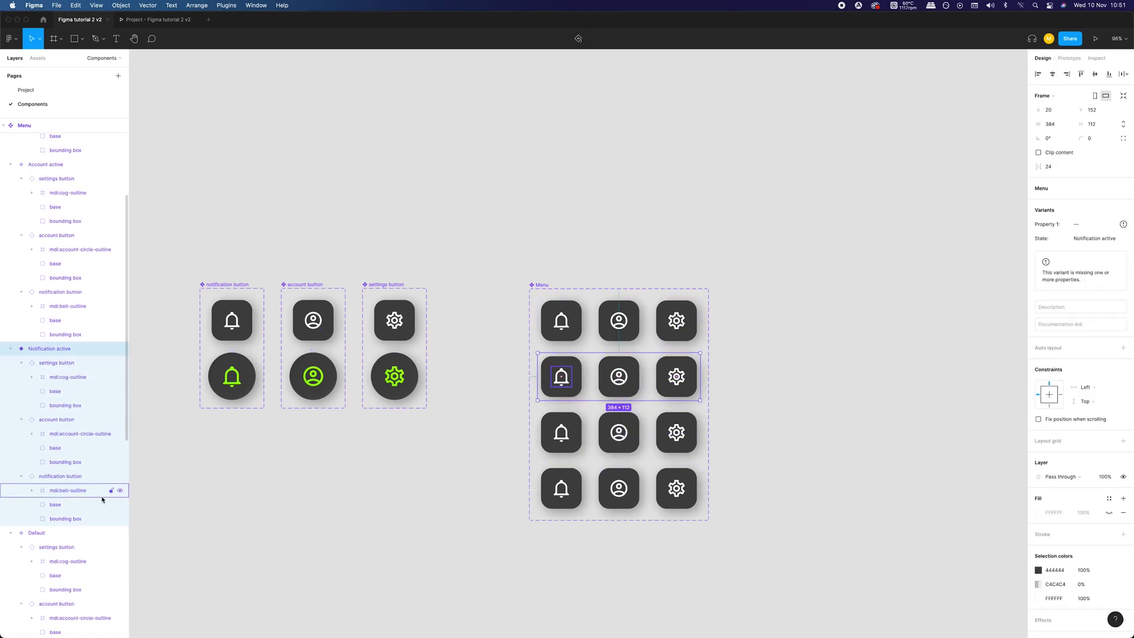
pyautogui.click(81, 476)
pyautogui.click(1083, 188)
pyautogui.click(1086, 201)
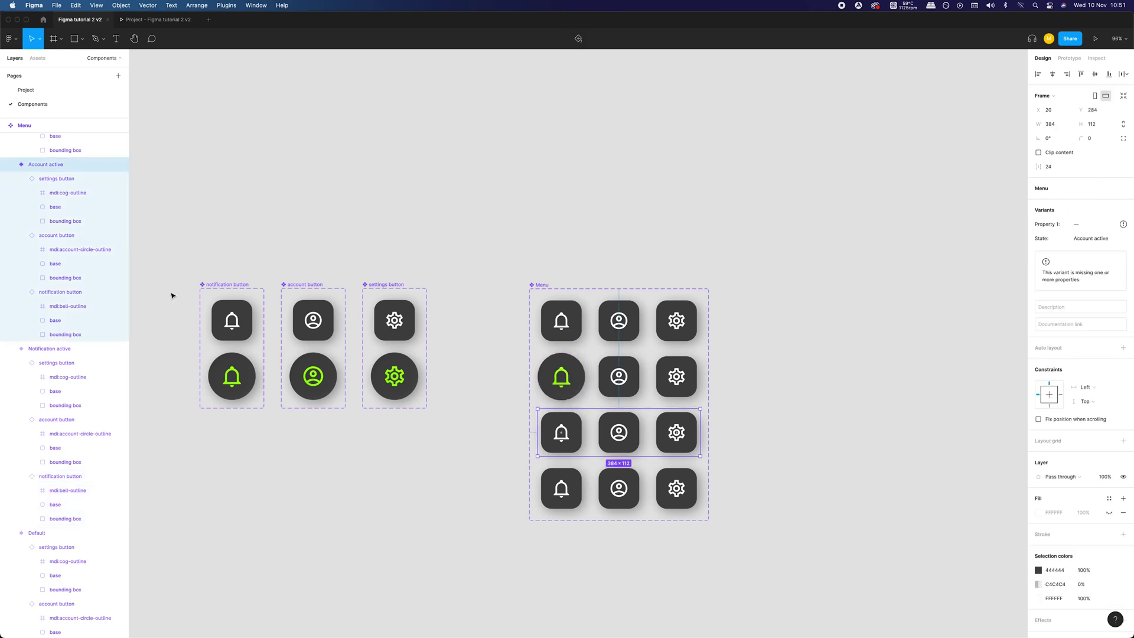
pyautogui.doubleClick(618, 432)
pyautogui.click(1083, 188)
pyautogui.click(1087, 201)
pyautogui.doubleClick(676, 488)
pyautogui.click(1083, 188)
pyautogui.click(1087, 201)
pyautogui.click(859, 299)
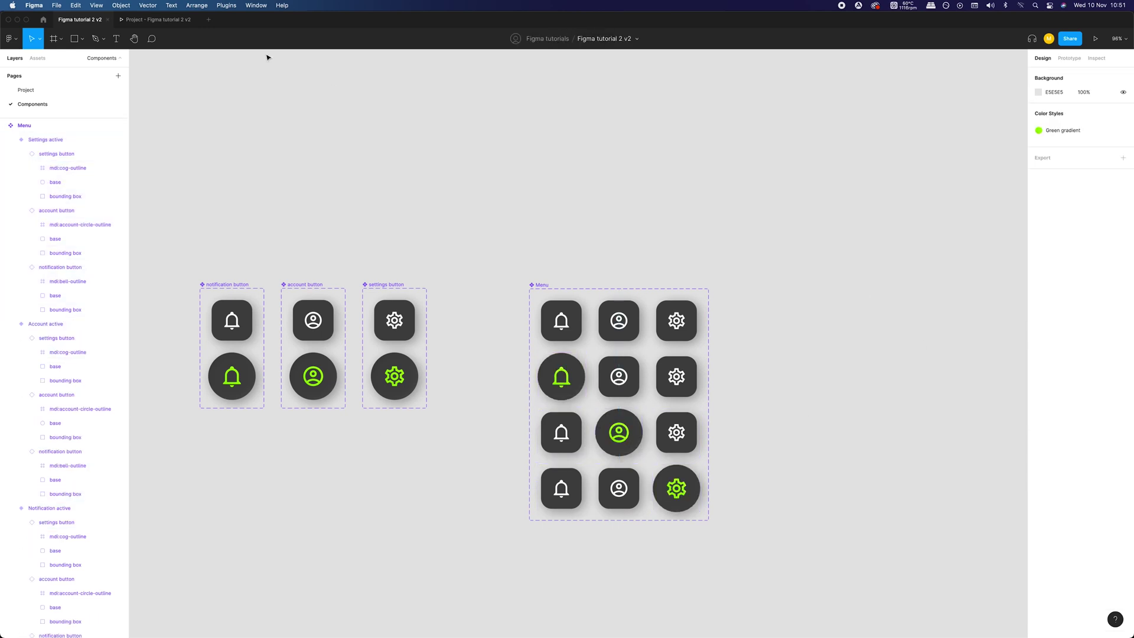
# - Place a Menu instance from Assets inside Frame 1 and play the prototype
pyautogui.click(26, 90)
pyautogui.moveTo(564, 384); pyautogui.dragTo(564, 553)
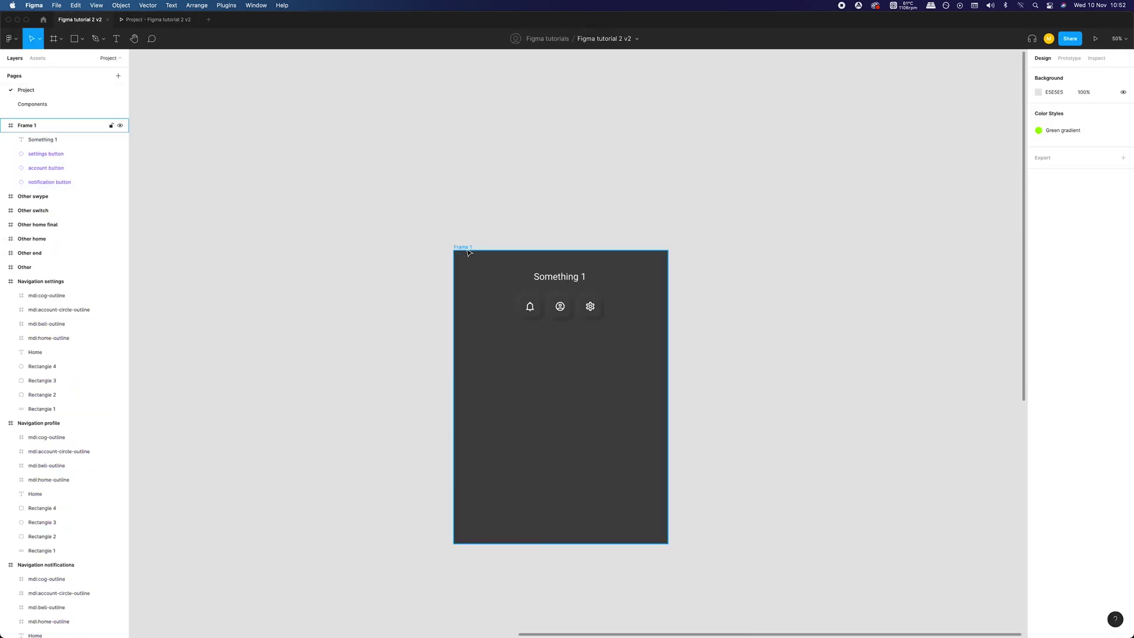
pyautogui.click(40, 59)
pyautogui.moveTo(98, 142); pyautogui.dragTo(555, 394)
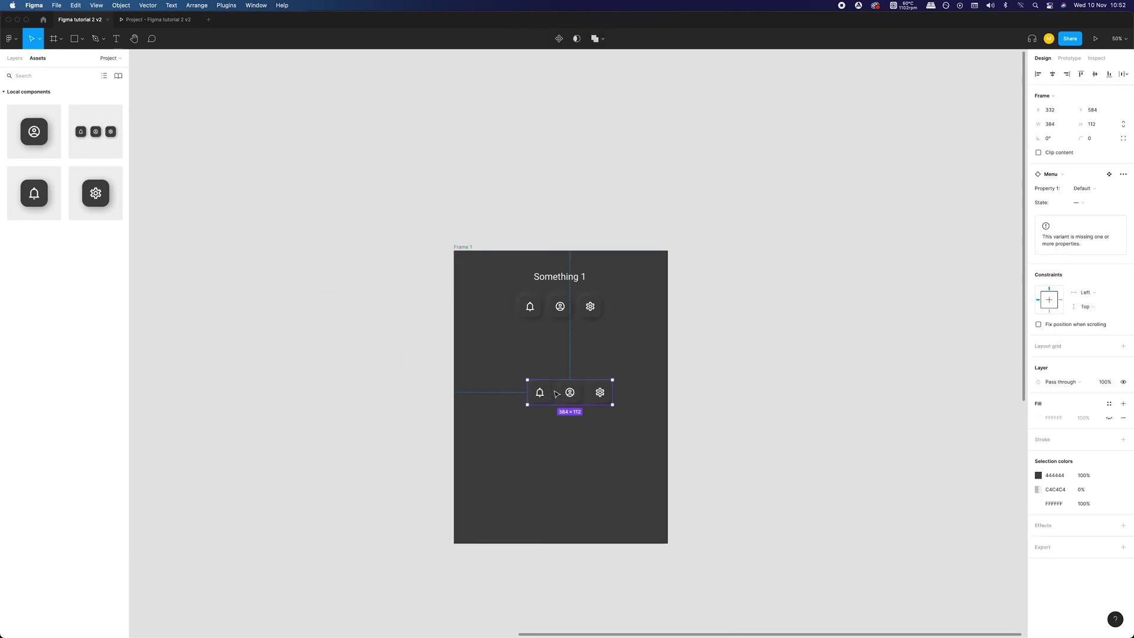
pyautogui.click(502, 420)
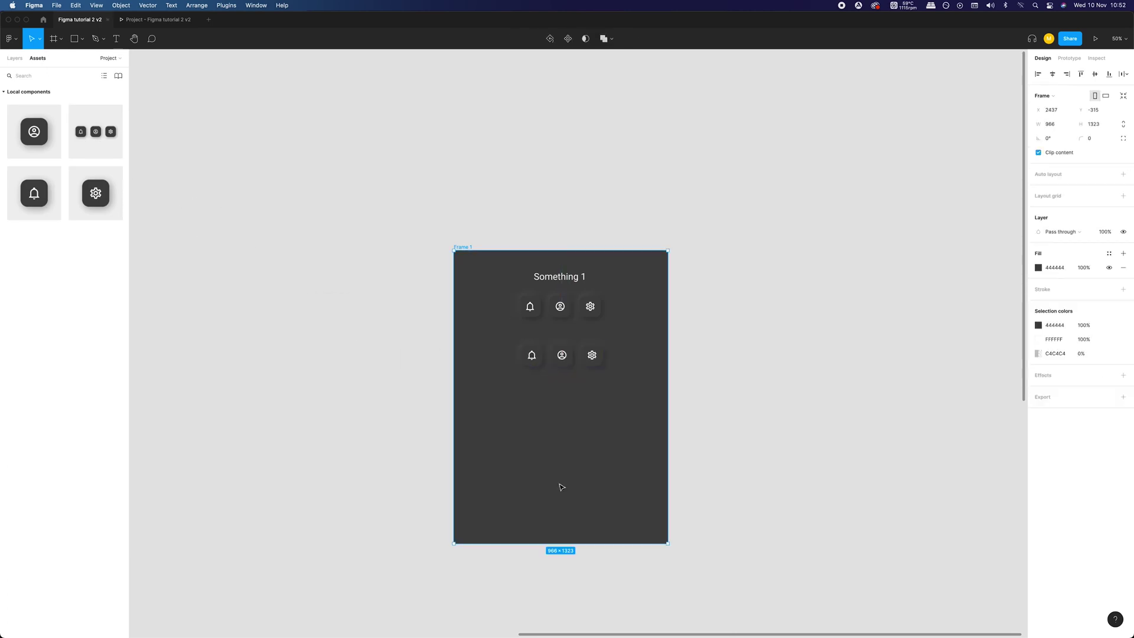
pyautogui.moveTo(561, 541); pyautogui.dragTo(567, 401)
pyautogui.click(377, 245)
pyautogui.click(168, 25)
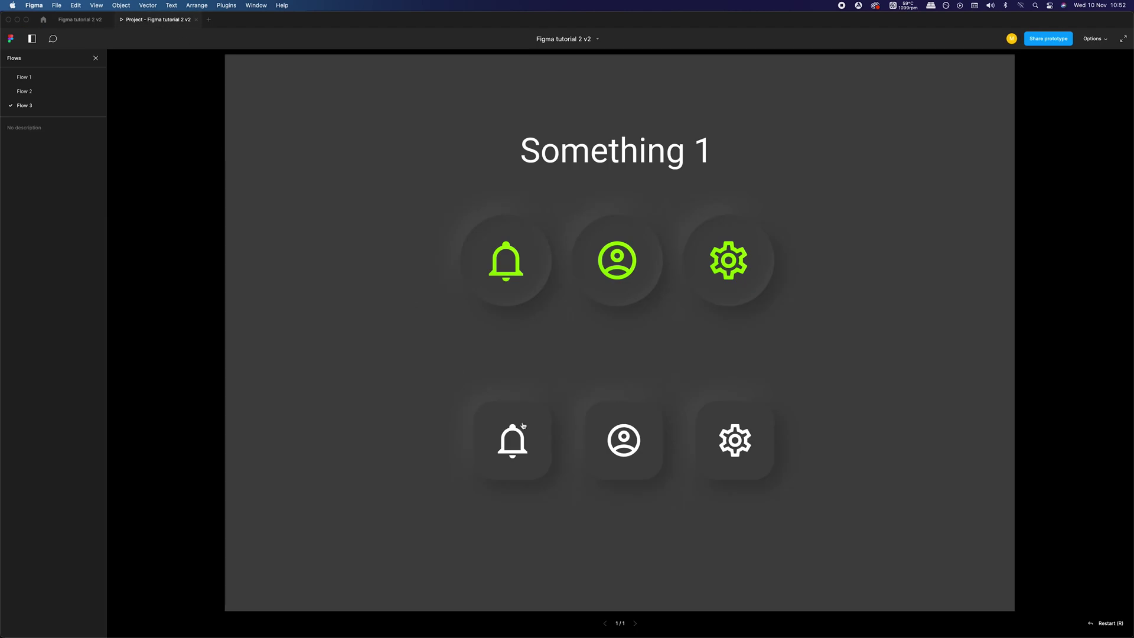
# - Click the profile, gear and bell buttons in turn, watching the green highlight move
pyautogui.click(612, 431)
pyautogui.click(730, 440)
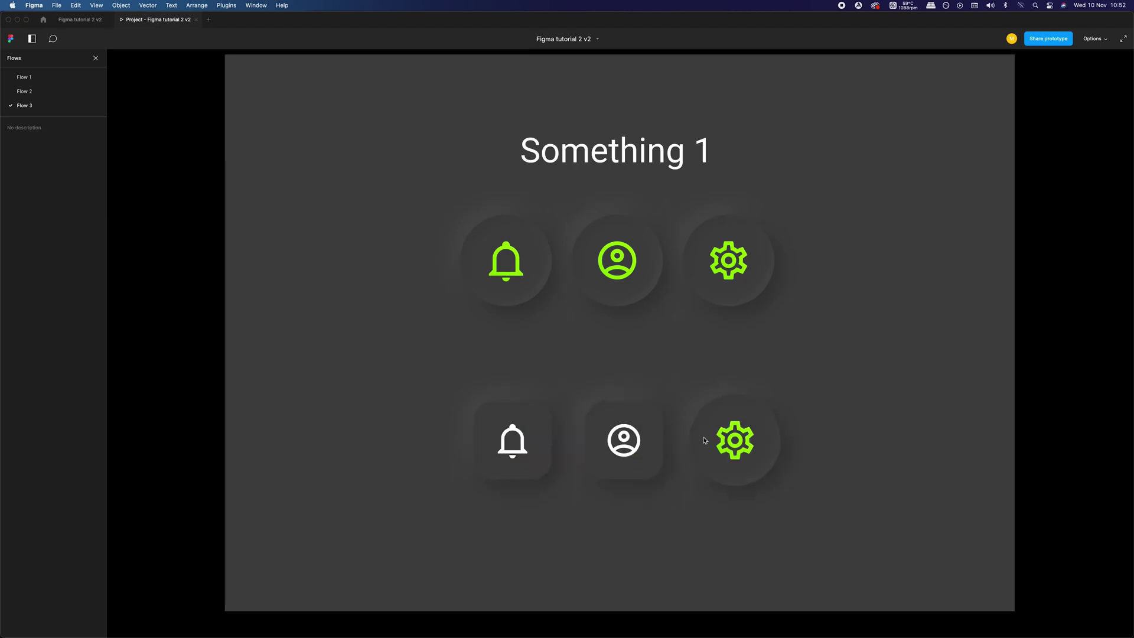
pyautogui.click(636, 444)
pyautogui.click(528, 446)
pyautogui.click(642, 445)
pyautogui.click(595, 449)
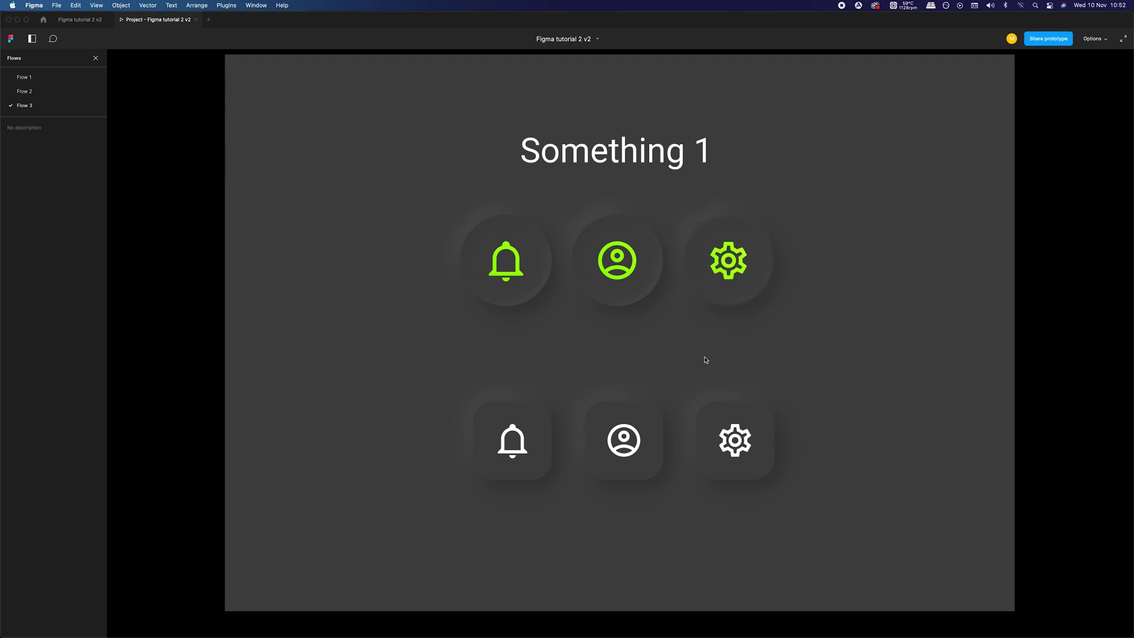
pyautogui.click(600, 439)
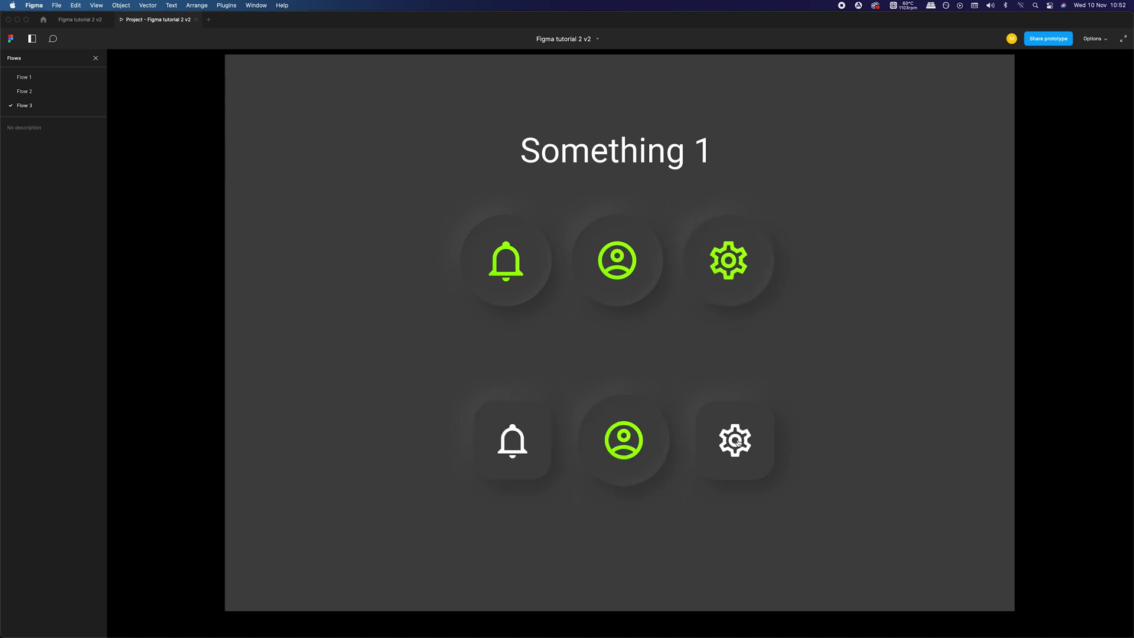
pyautogui.click(723, 444)
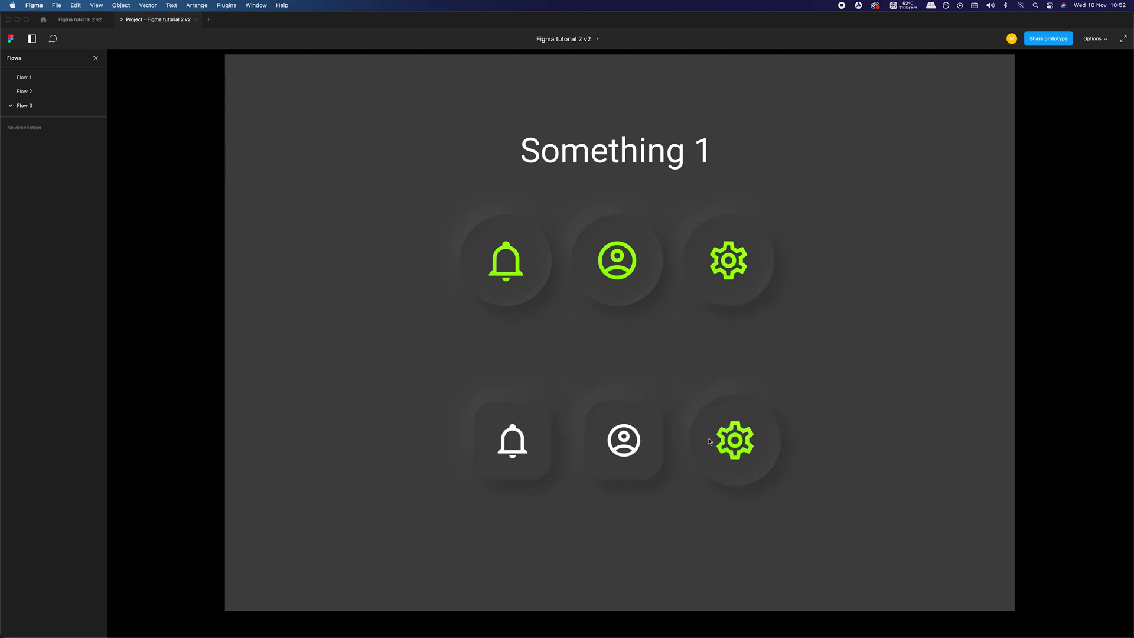
pyautogui.click(479, 430)
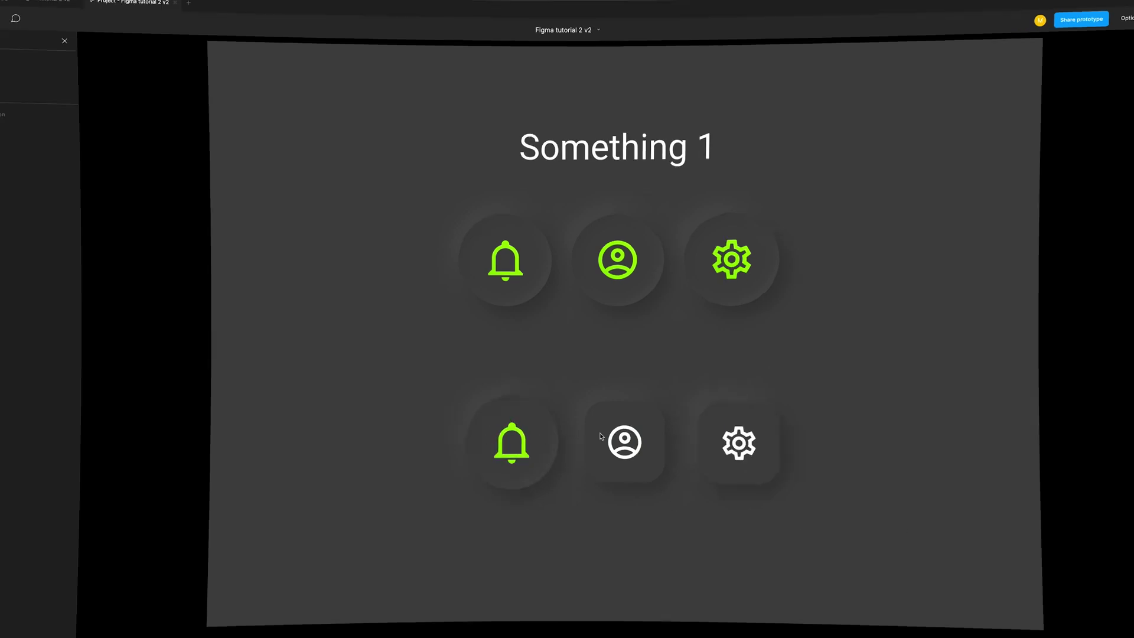